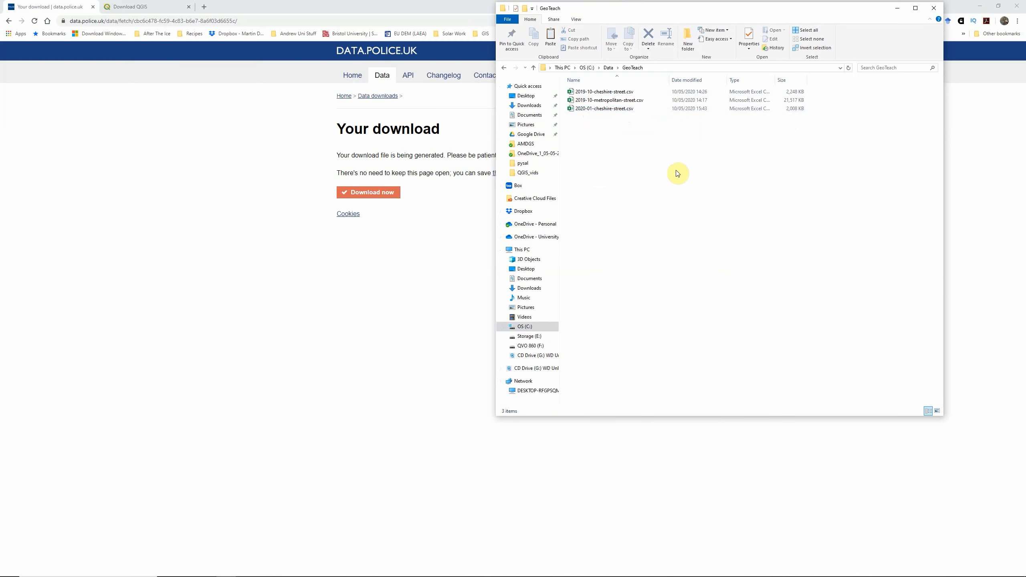
Open 2020-01-cheshire-street.csv from the GeoTeach folder and autofit all column widths to their contents.
double_click(609, 115)
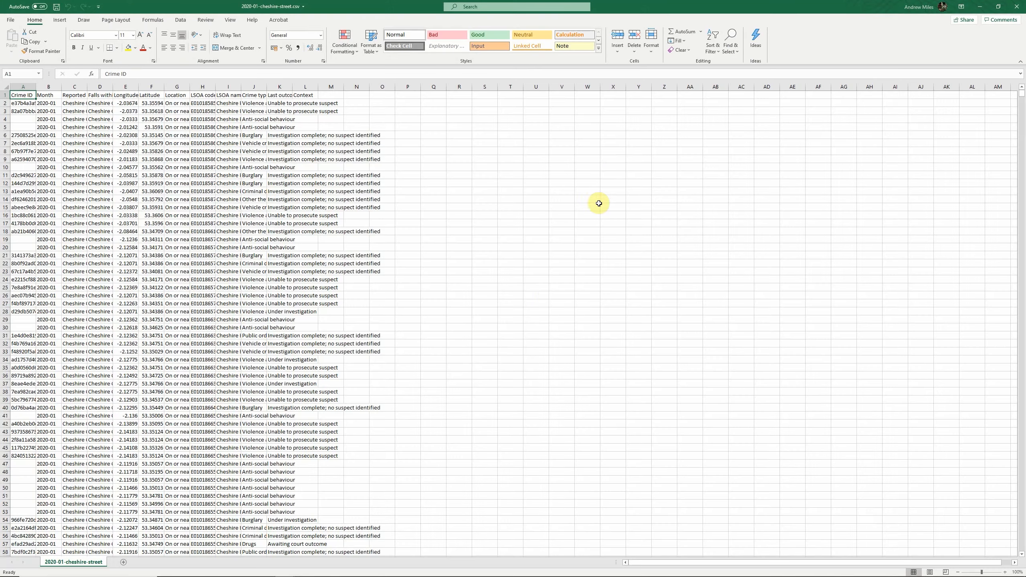
click(3, 83)
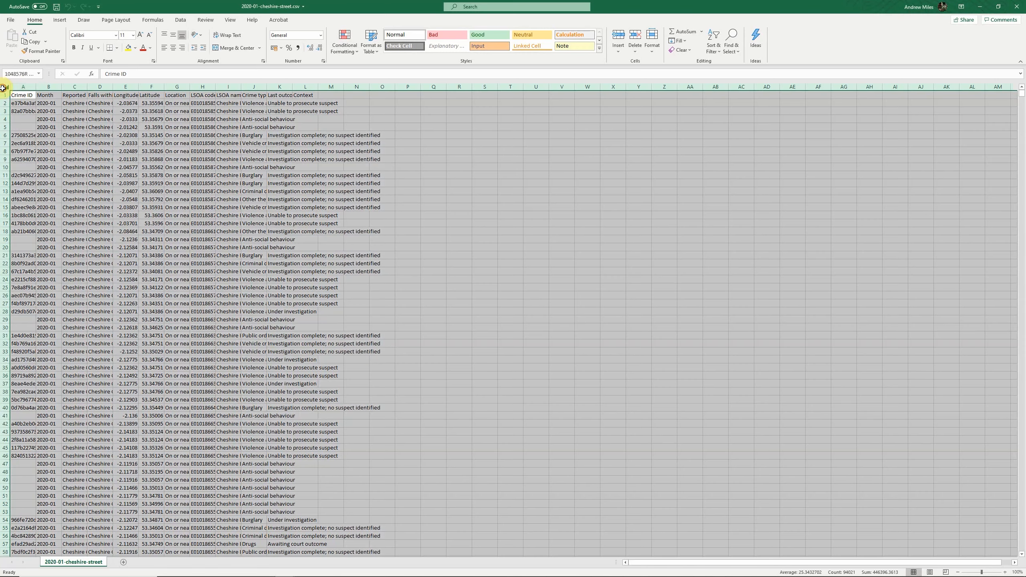
double_click(36, 87)
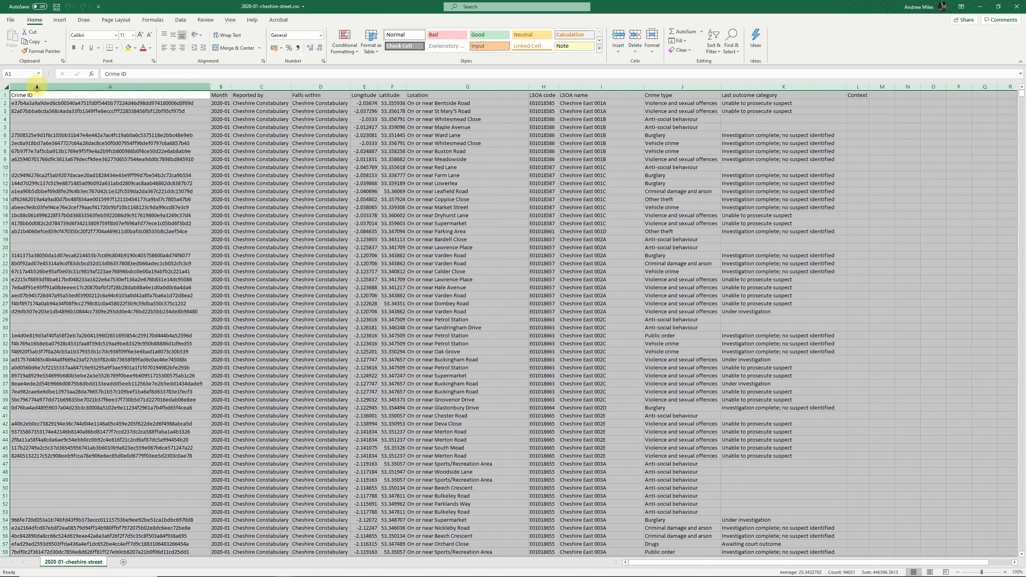
click(86, 143)
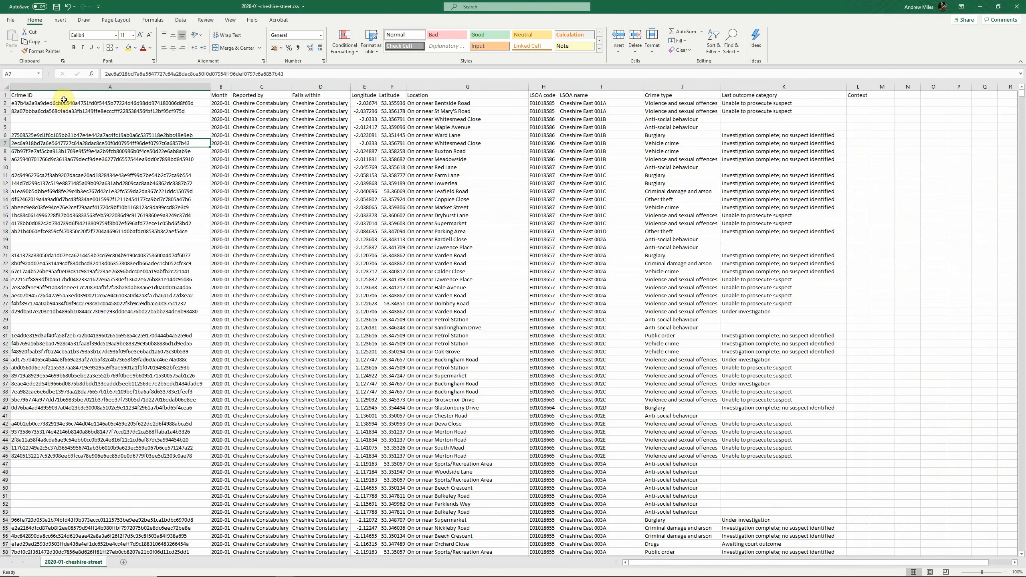
Review the Month, Longitude, Latitude, Location, LSOA name, Crime type and Last outcome category columns of the crime data.
click(220, 95)
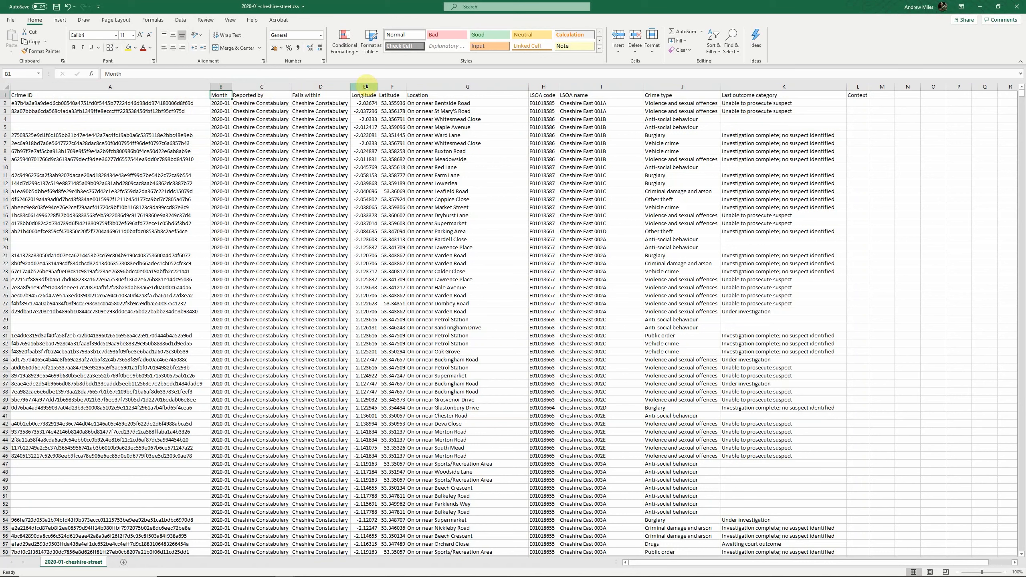
drag(366, 86, 392, 86)
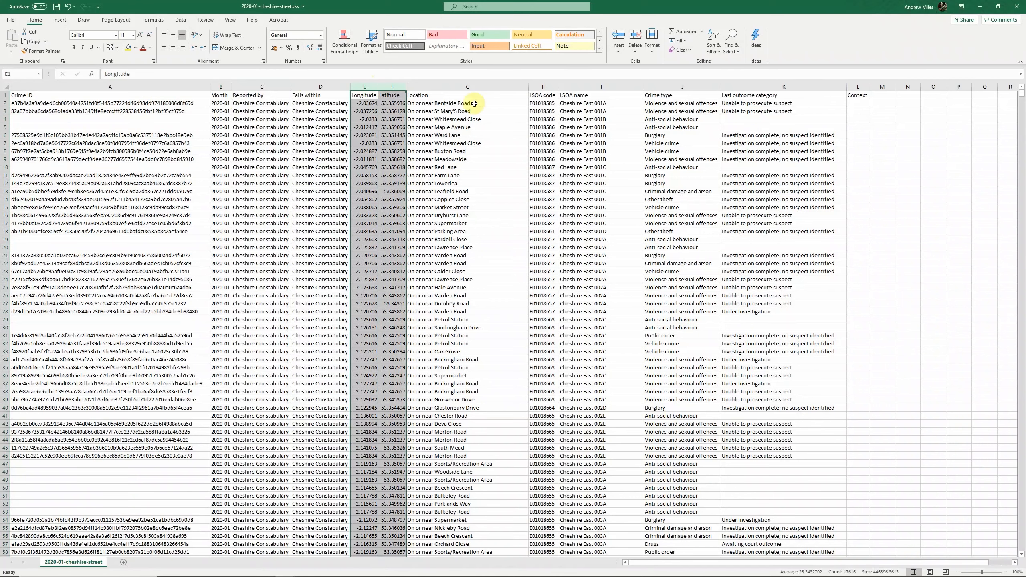
click(476, 86)
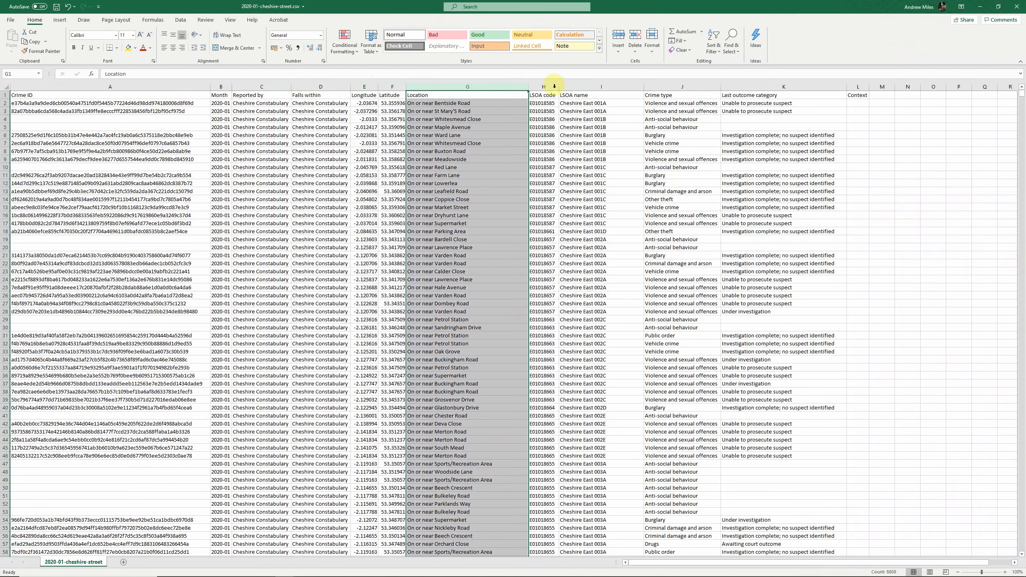
click(636, 87)
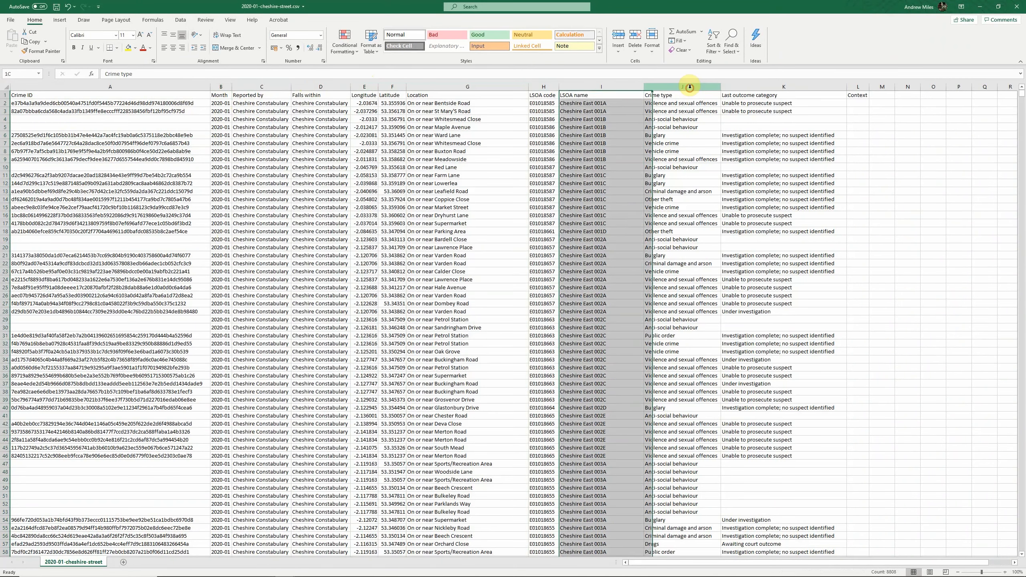
click(690, 86)
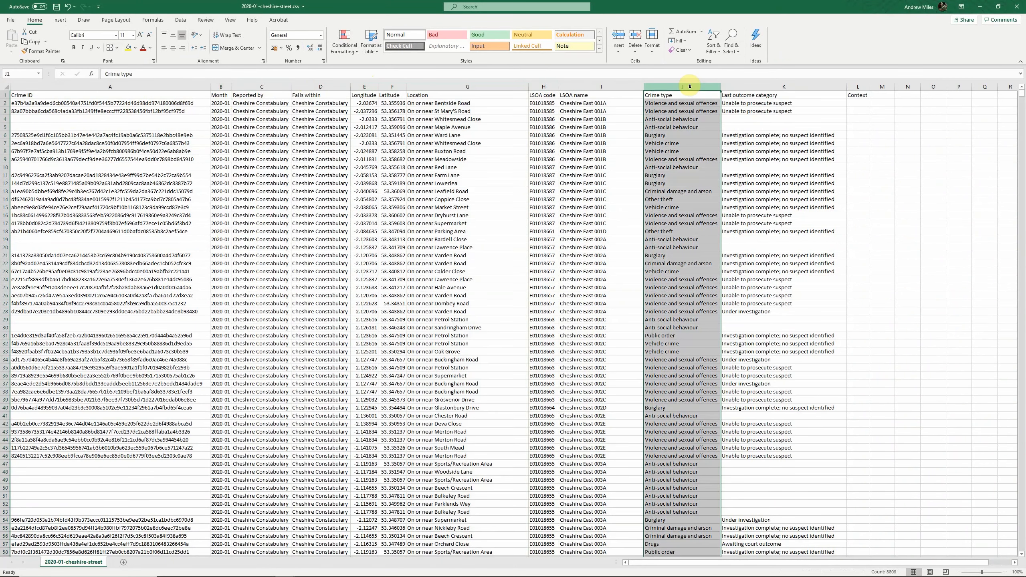
click(758, 86)
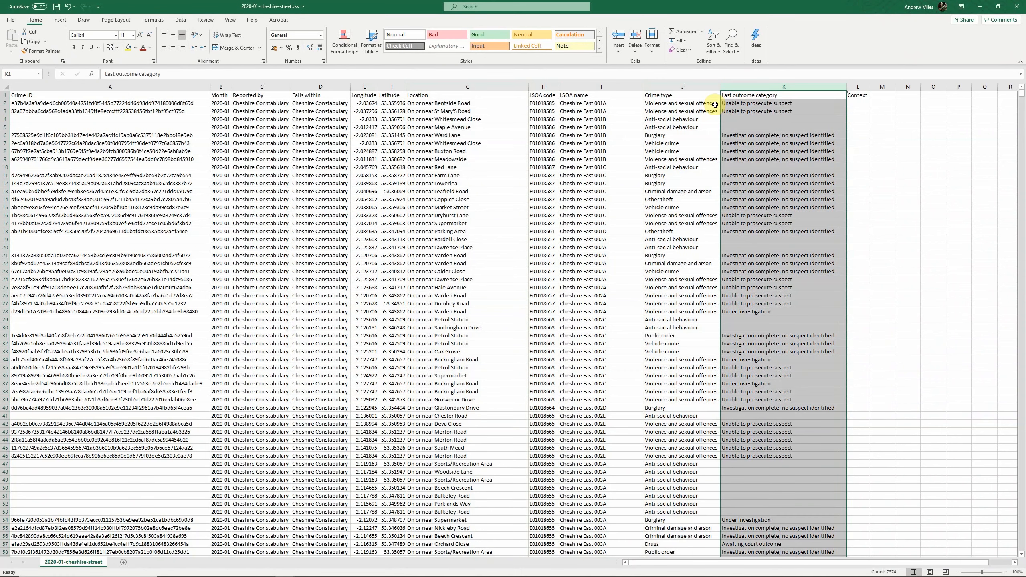
click(704, 94)
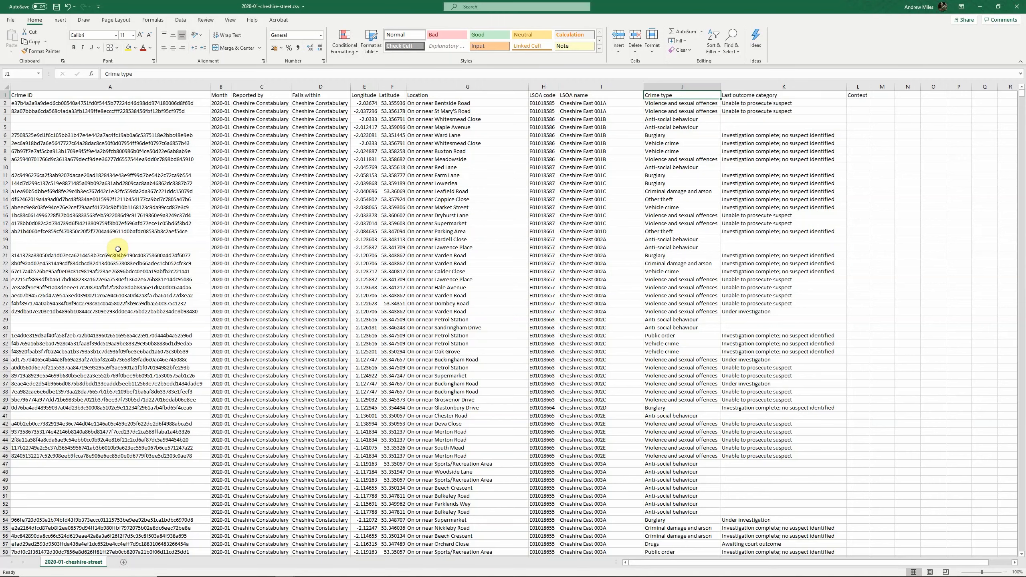
Delete the Crime ID column from the sheet and save the CSV file.
right_click(123, 88)
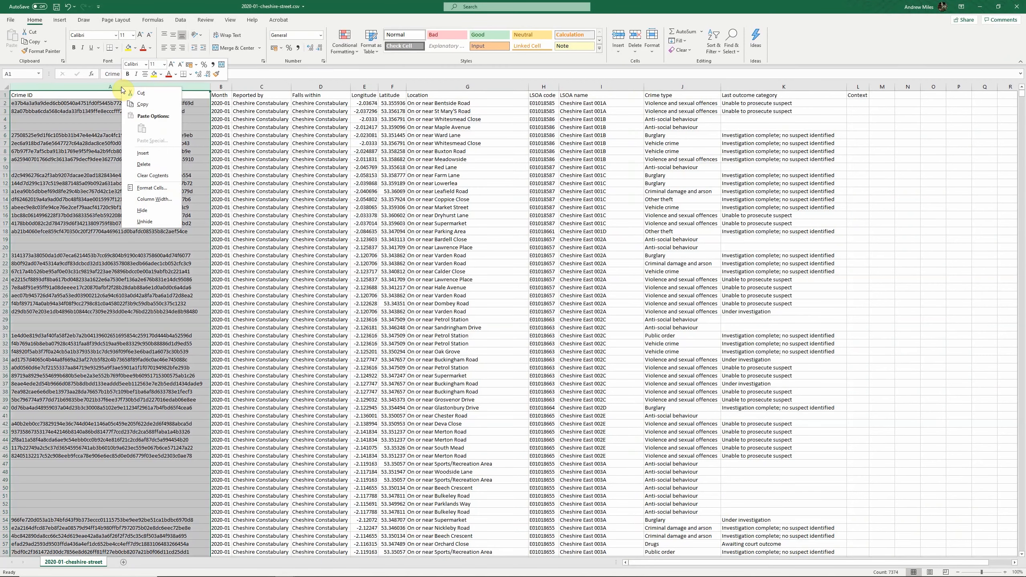
click(138, 164)
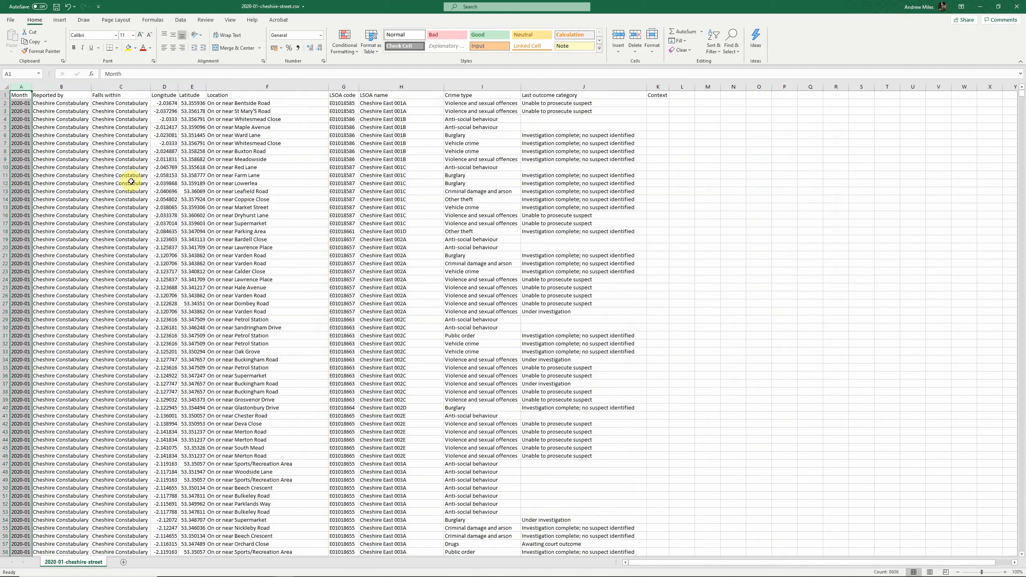
click(27, 96)
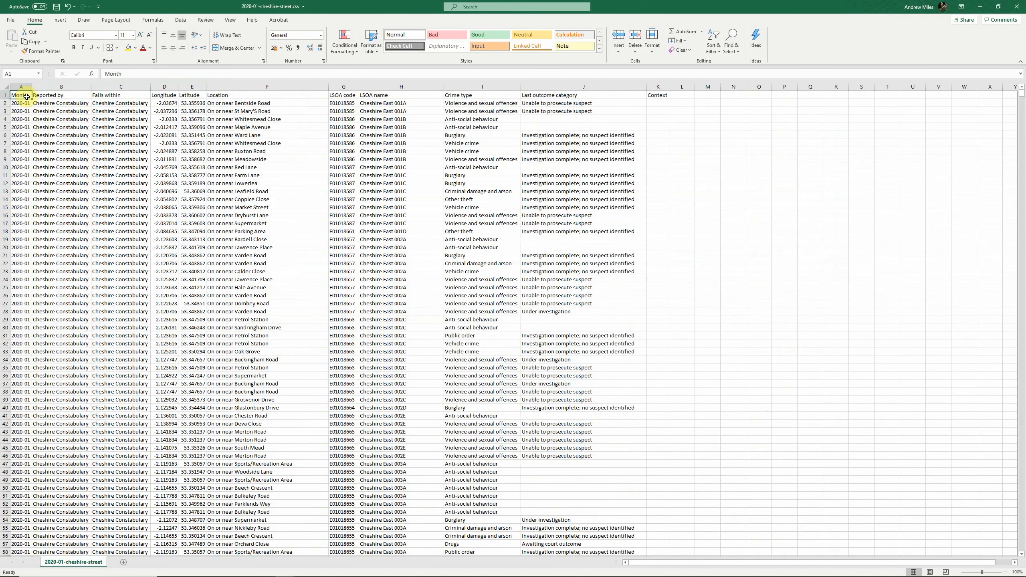
click(56, 8)
Close the crime data workbook, minimise the other open windows and switch to QGIS.
click(1017, 10)
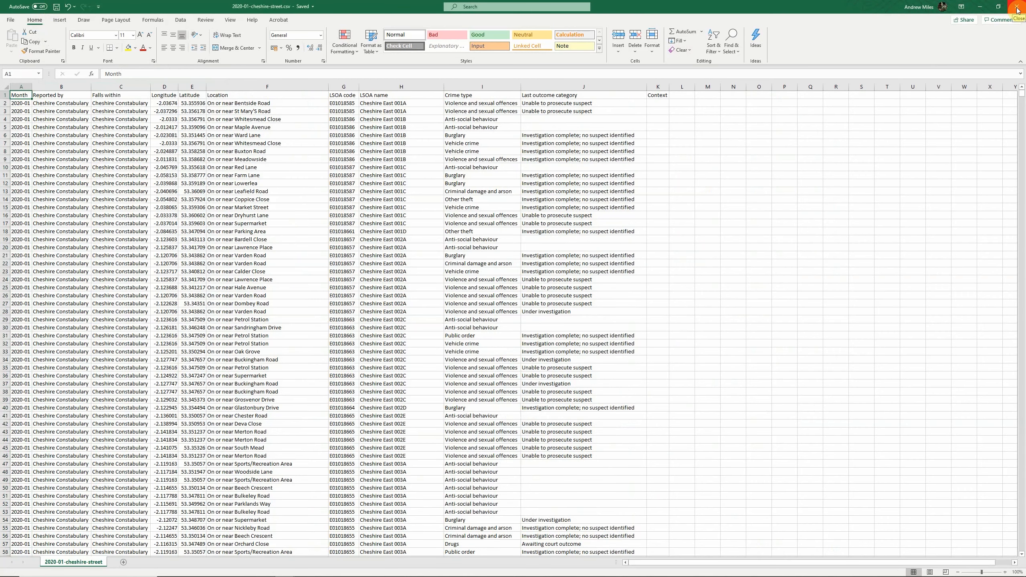
click(980, 6)
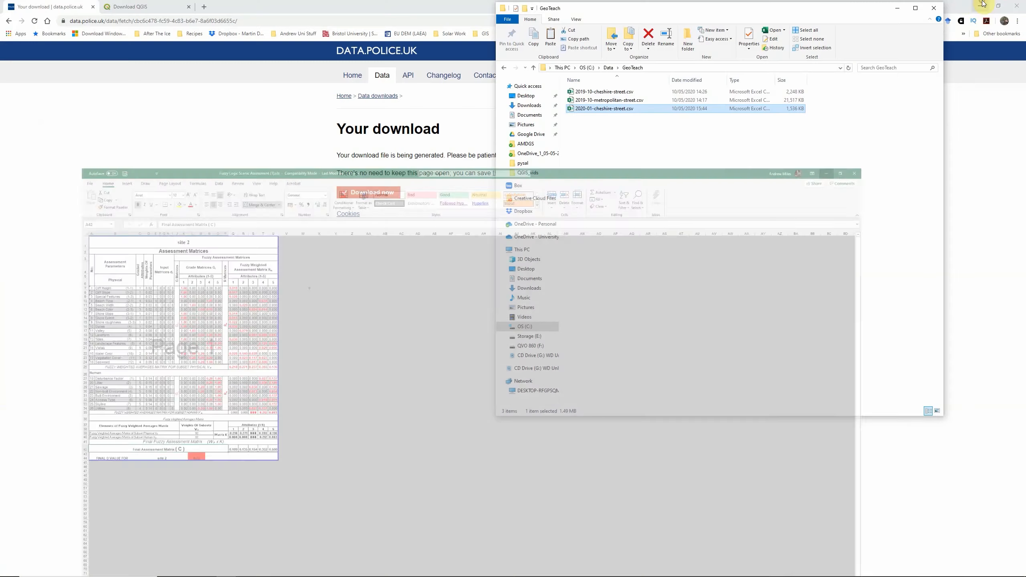
click(291, 354)
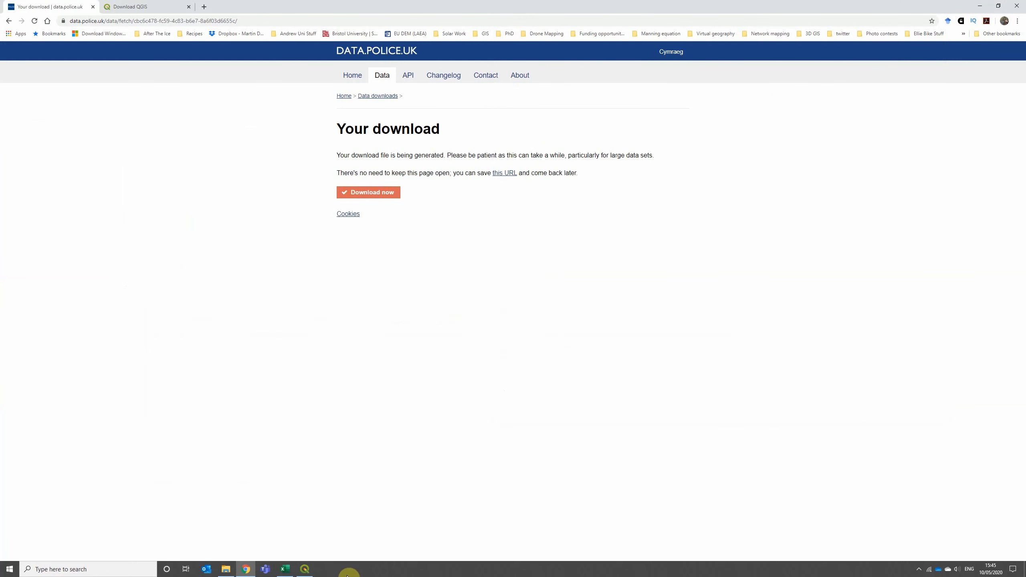
click(307, 572)
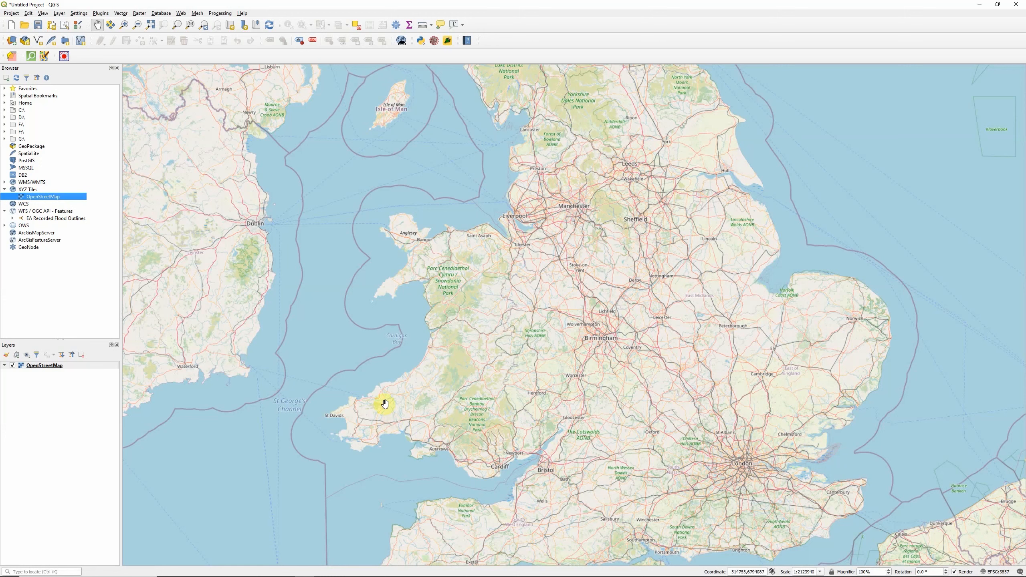
Add 2020-01-cheshire-street.csv as a delimited text point layer, with Longitude as X, Latitude as Y and CRS EPSG:4326 - WGS 84.
click(12, 41)
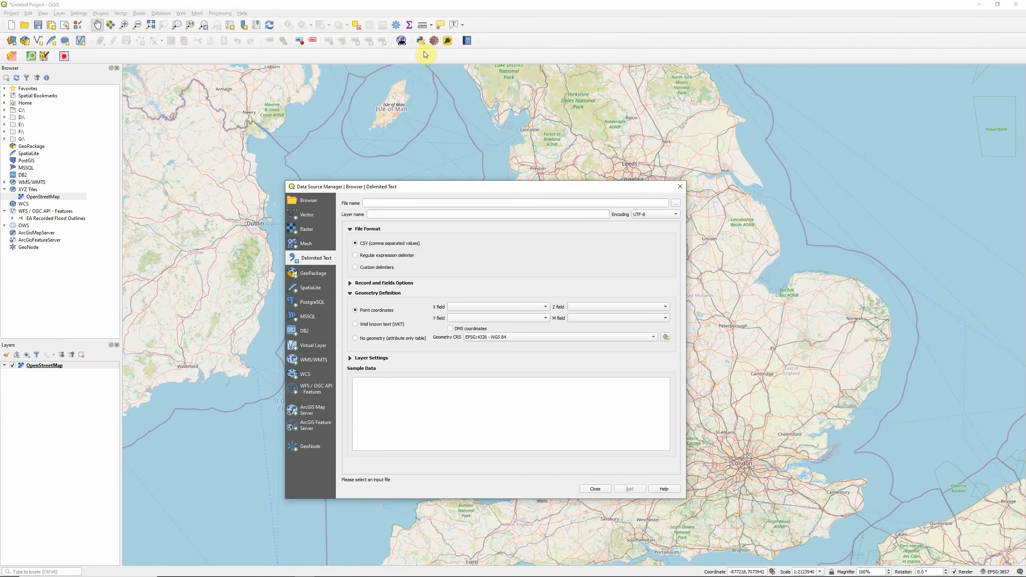
click(678, 204)
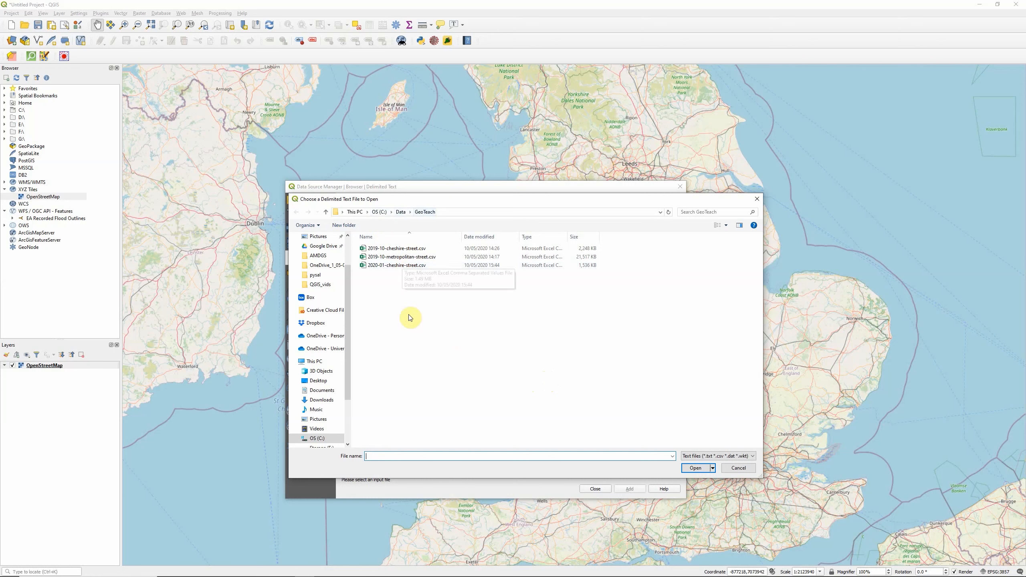
click(398, 267)
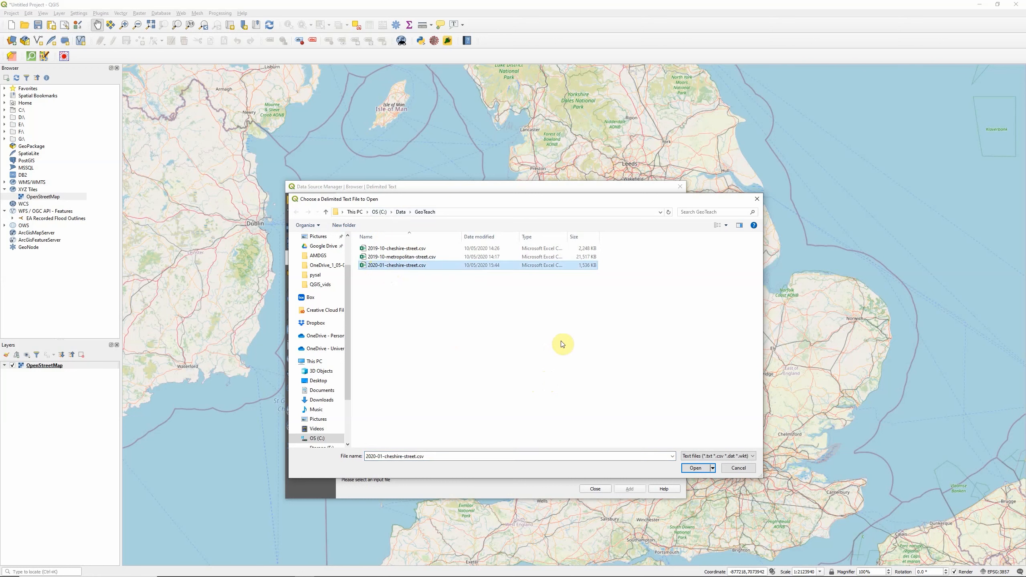
click(695, 468)
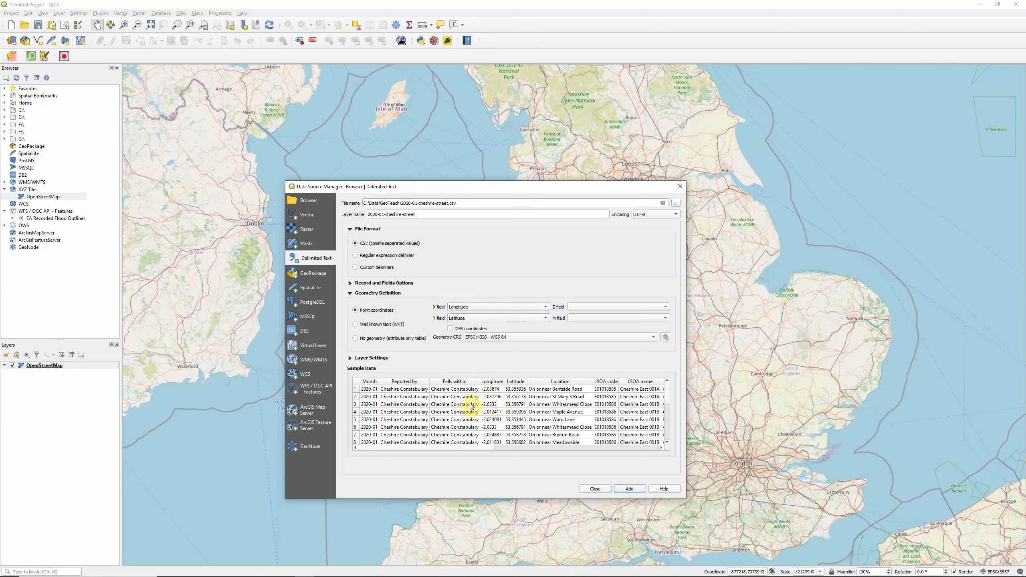
click(630, 489)
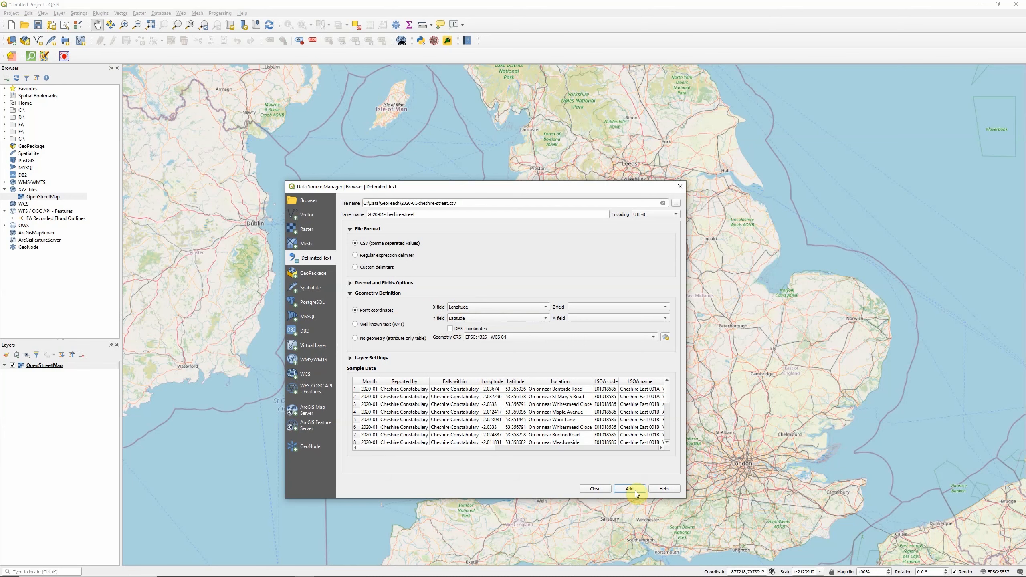
click(595, 489)
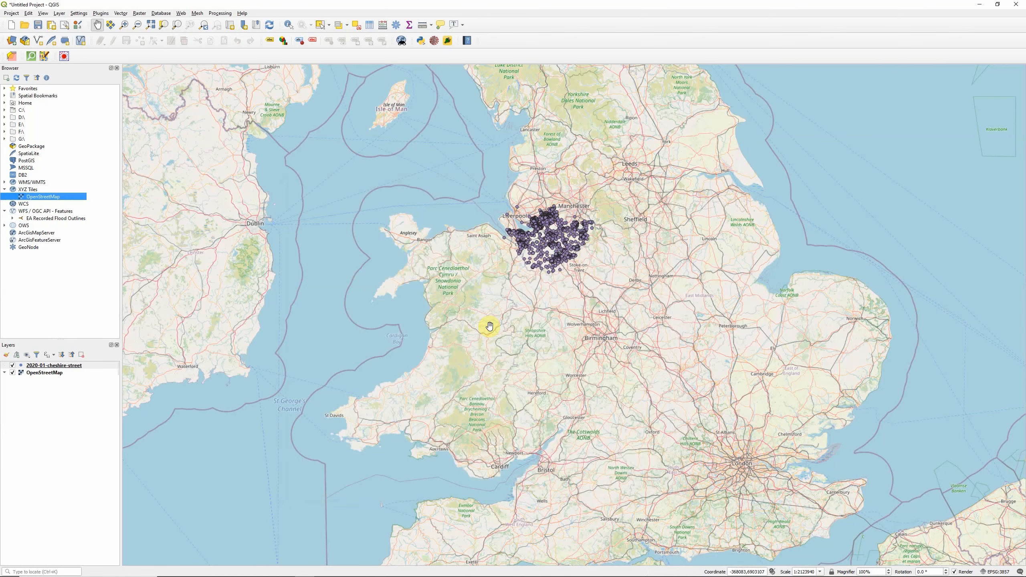
Compare the crime points with the towns on the base map by hiding and showing the 2020-01-cheshire-street layer.
scroll(550, 232, up, 3)
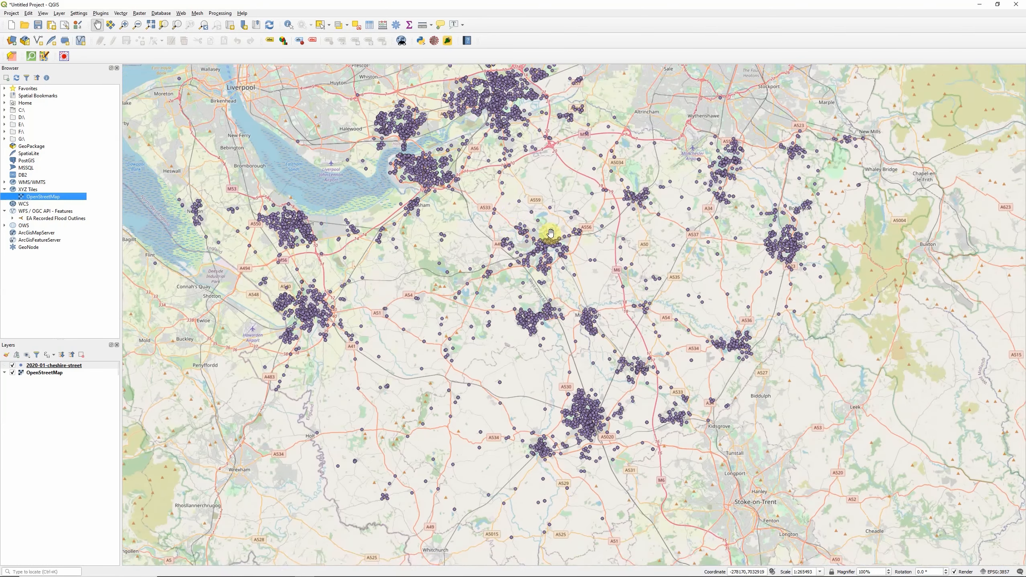
drag(513, 214, 514, 262)
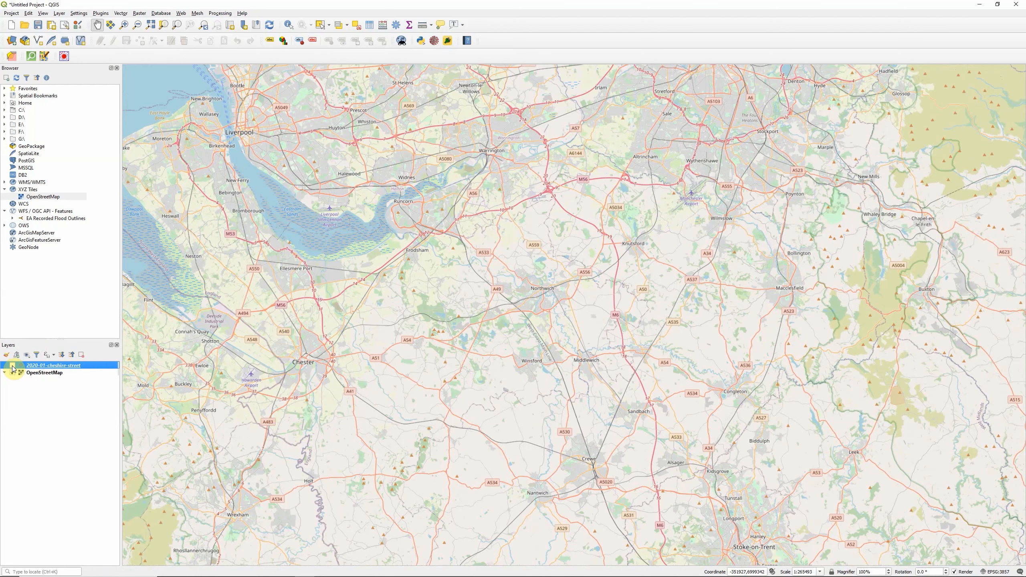
click(12, 365)
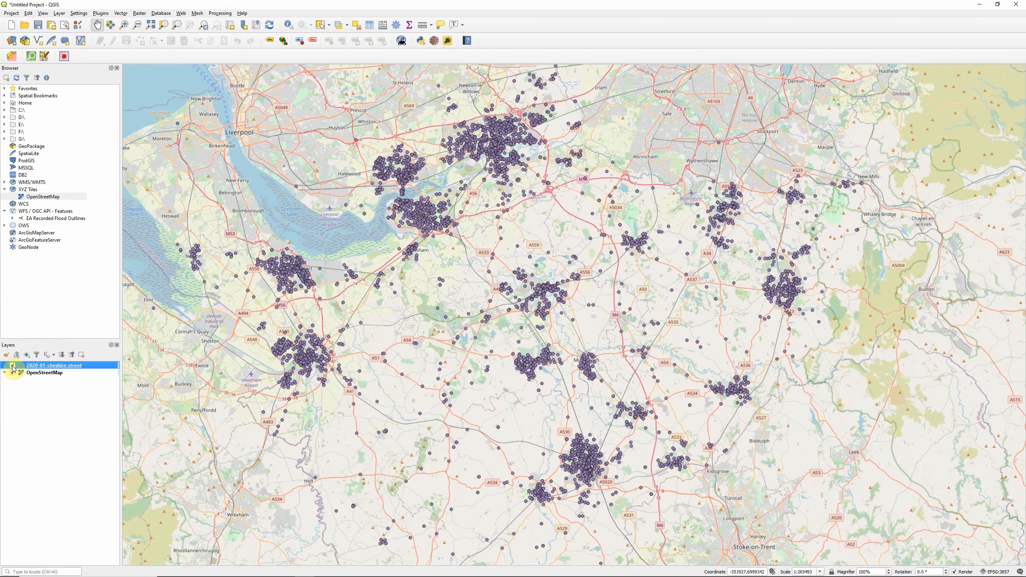
click(12, 365)
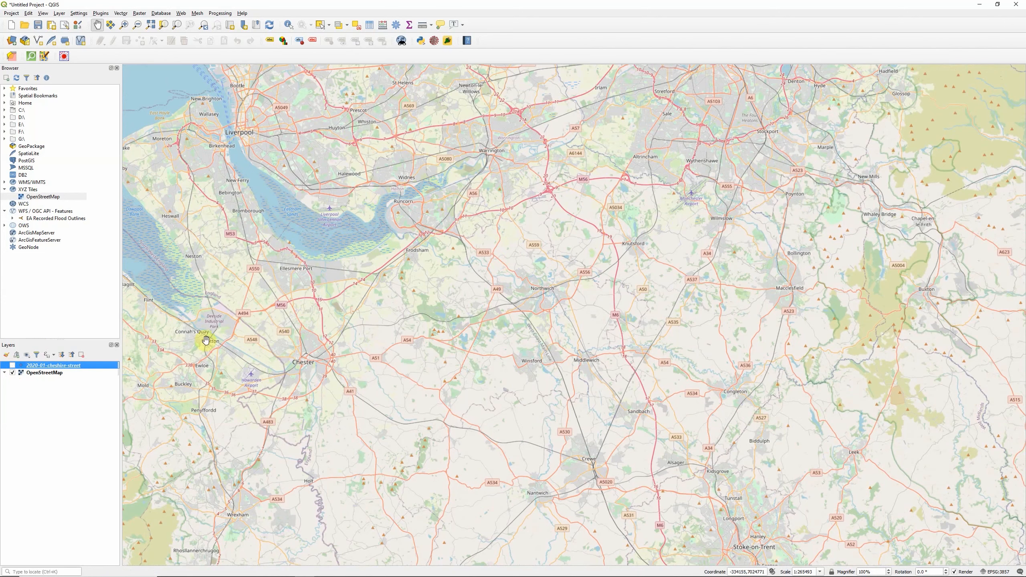
click(13, 366)
click(12, 366)
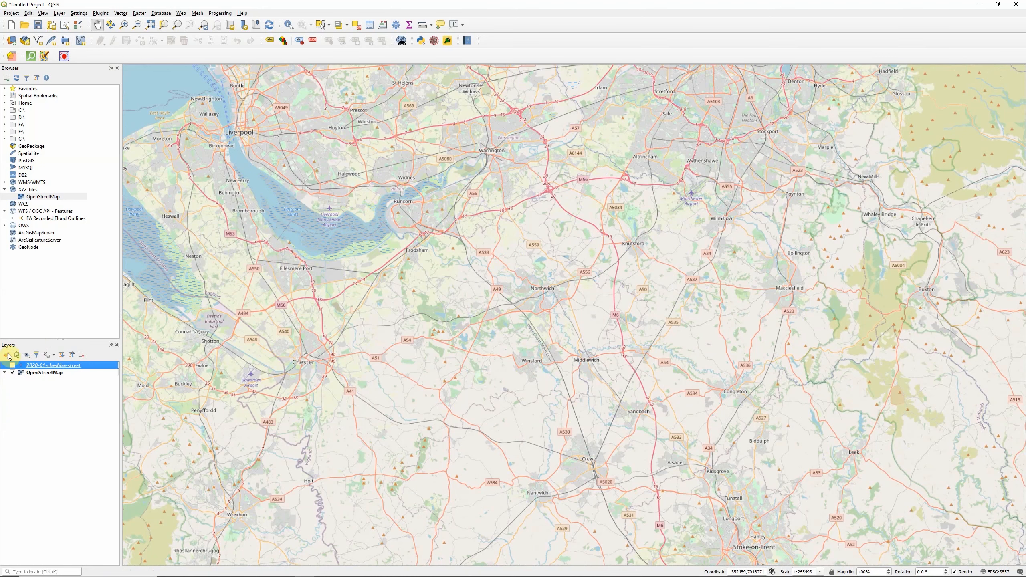
click(13, 366)
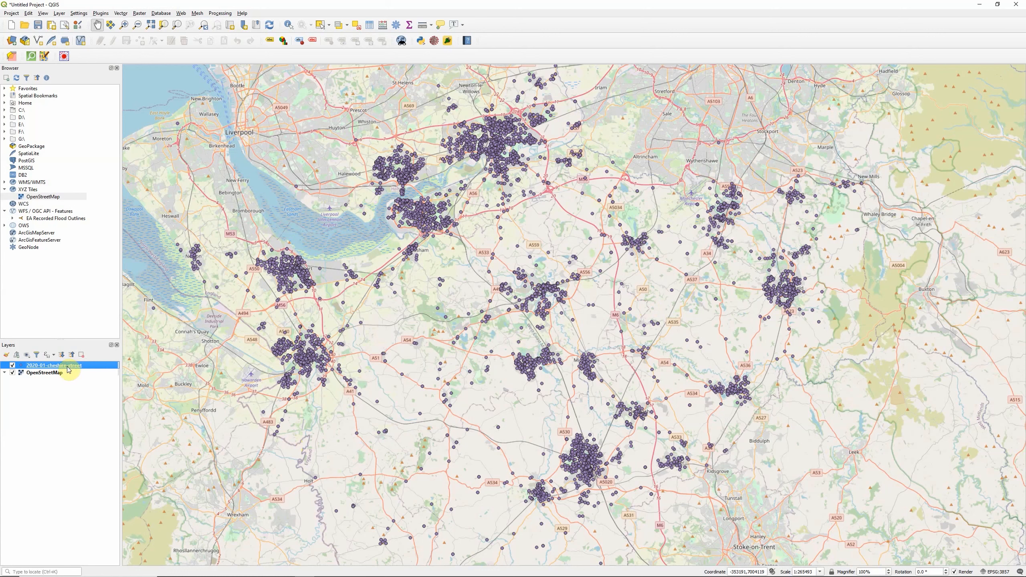
Open the attribute table of the 2020-01-cheshire-street layer.
mouse_move(69, 369)
right_click(68, 369)
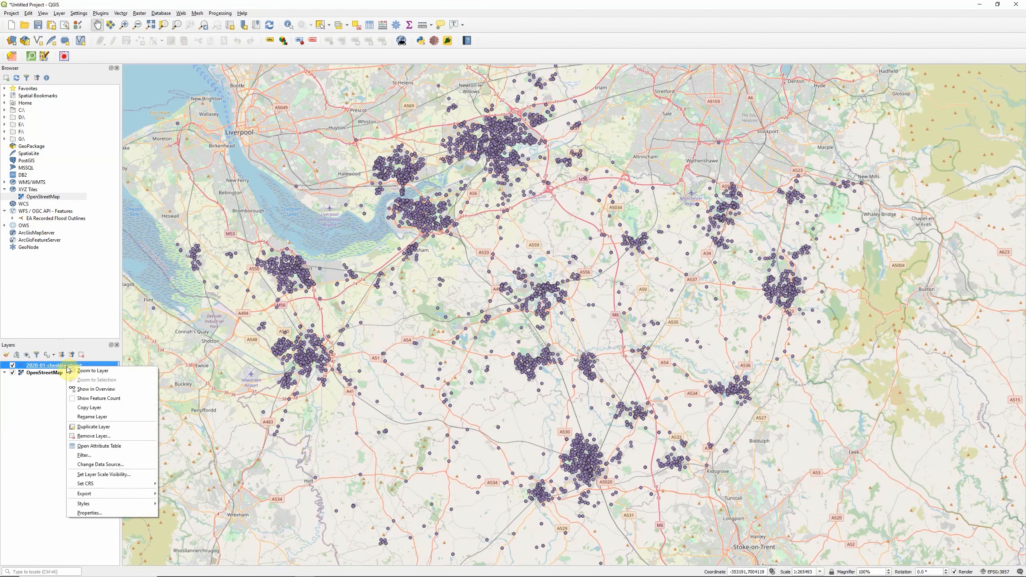
click(109, 447)
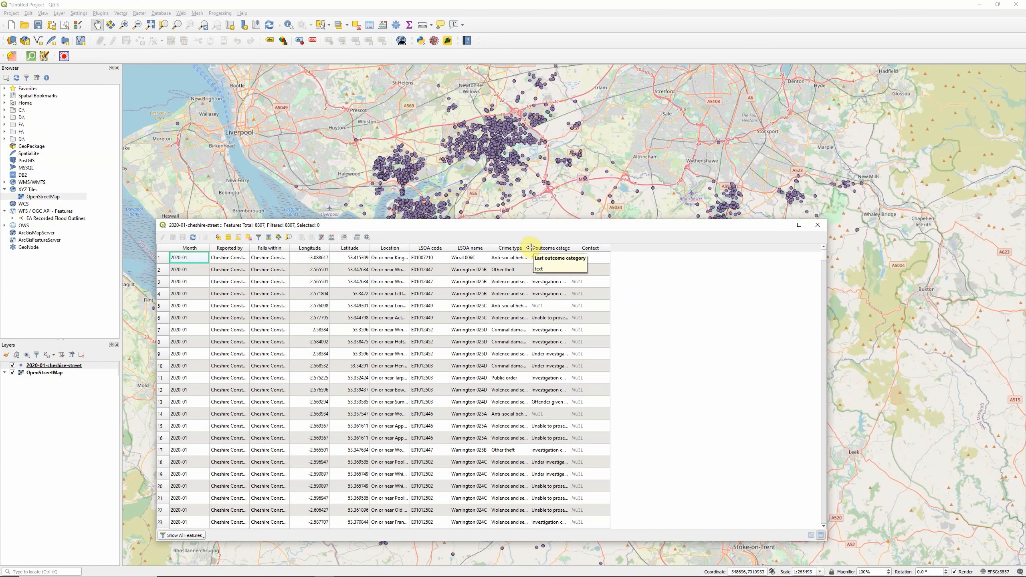
Widen the Crime type column in the attribute table and sort the records by crime type to browse the categories.
drag(530, 247, 609, 247)
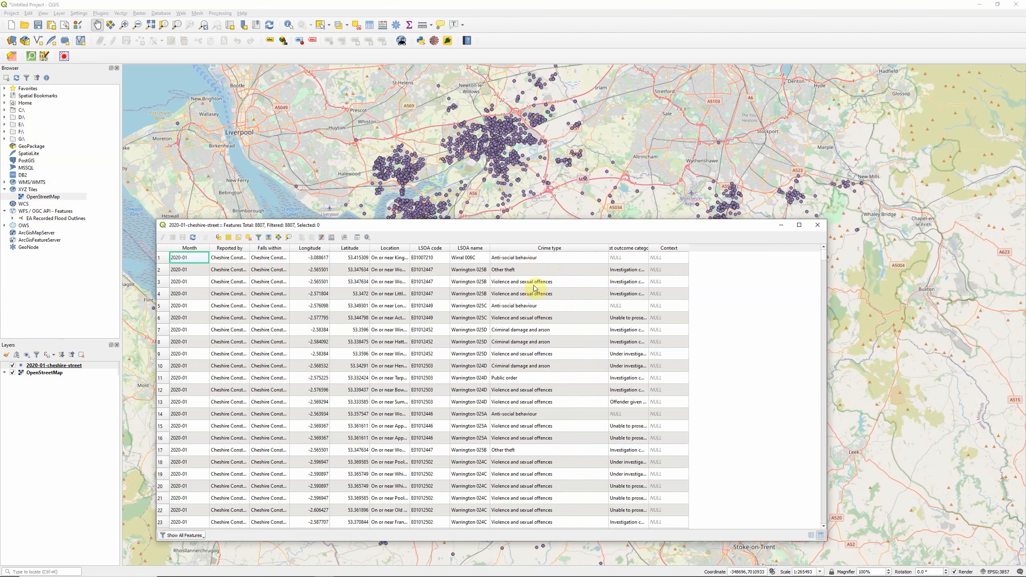
click(546, 249)
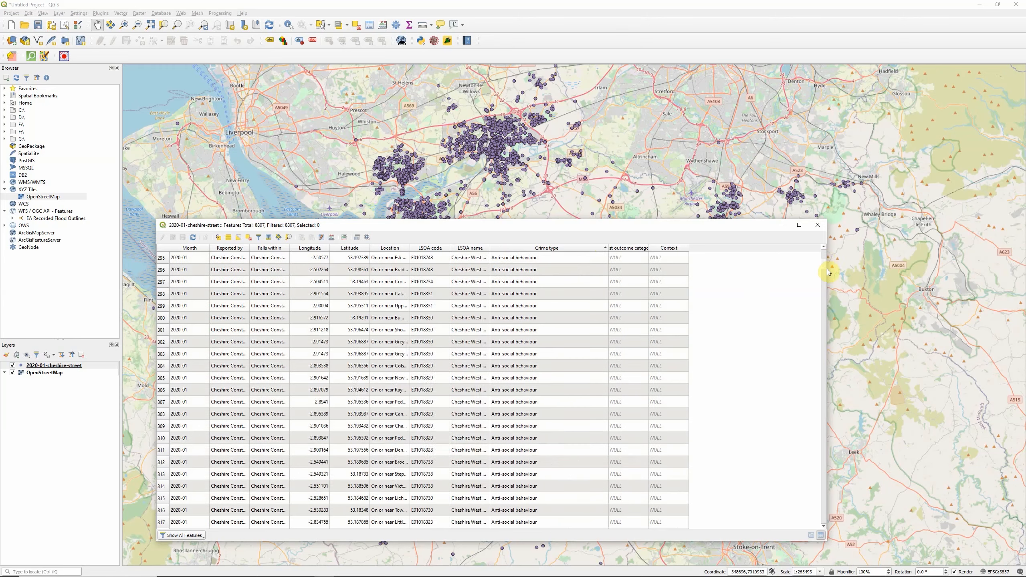
drag(823, 258, 818, 350)
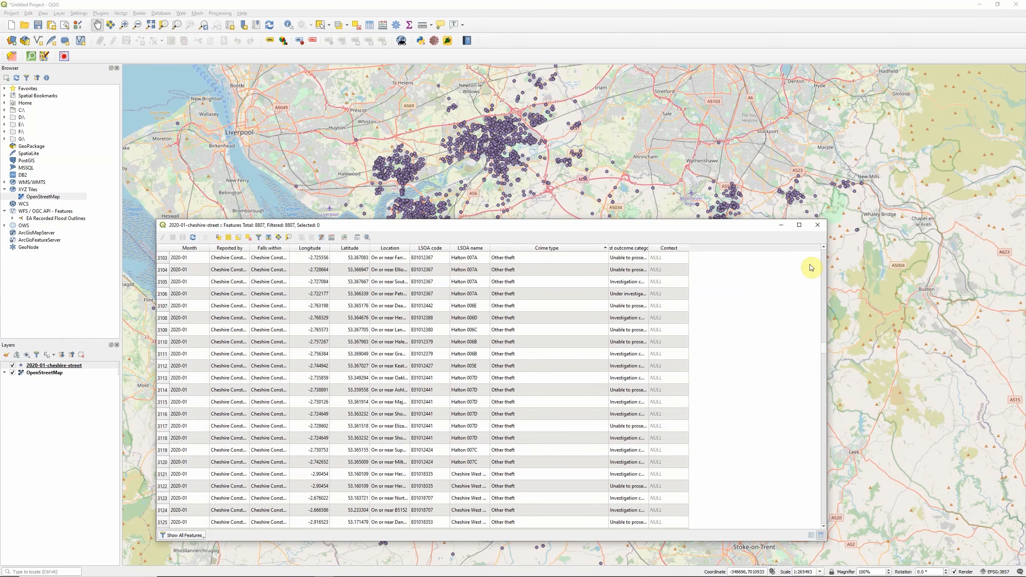
Close the attribute table and identify the crime point at Plumley to read its attributes.
click(820, 225)
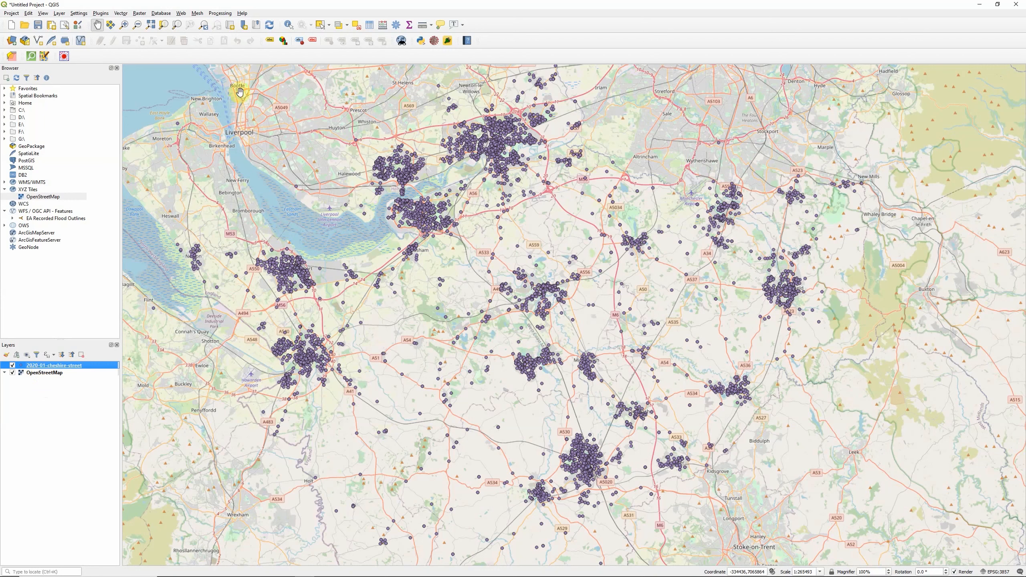
click(288, 25)
scroll(524, 271, up, 4)
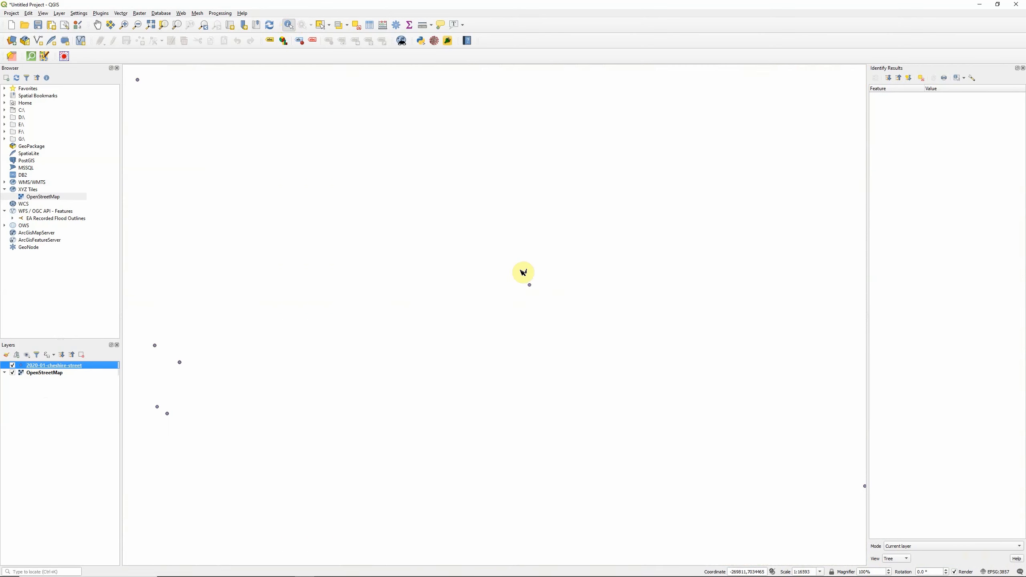
click(532, 287)
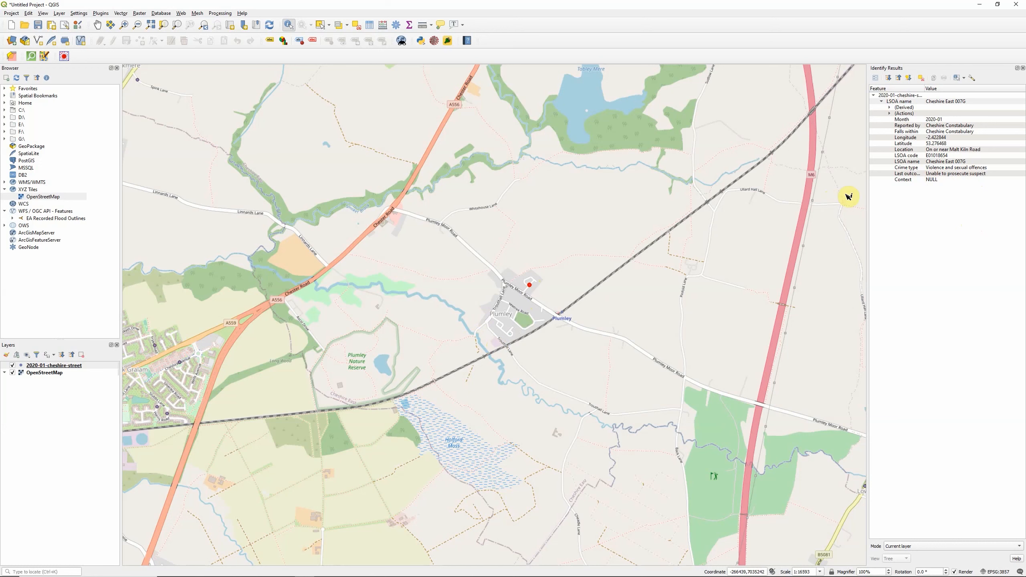
click(922, 79)
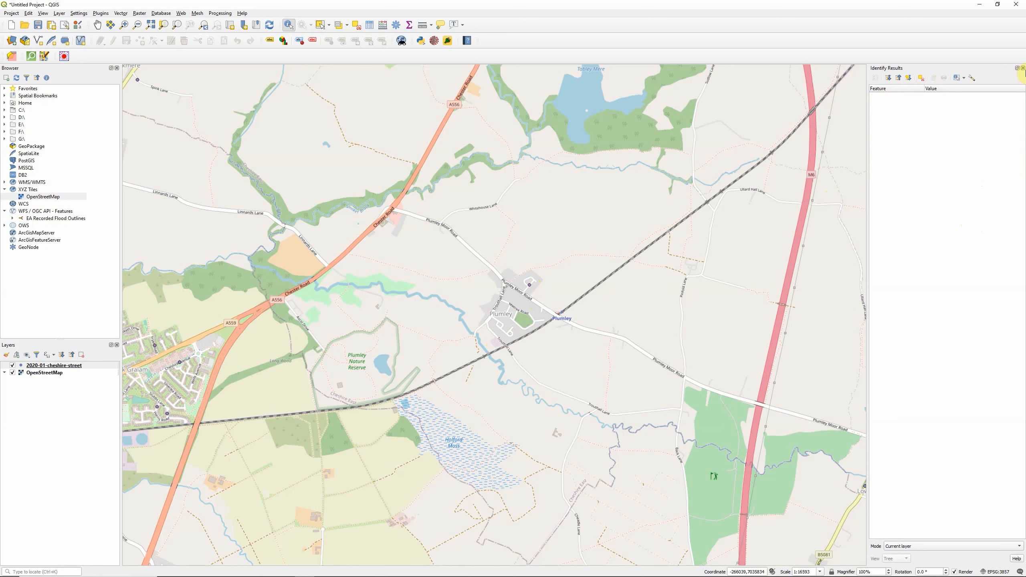
click(1023, 68)
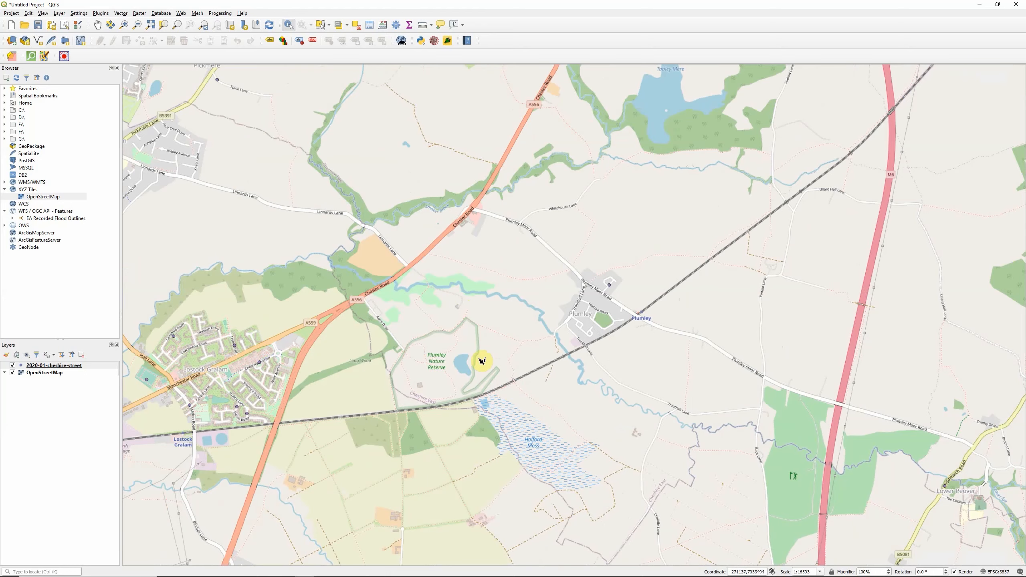
Change the symbology of the 2020-01-cheshire-street layer from single symbol to Heatmap and apply it to the map.
scroll(480, 374, down, 2)
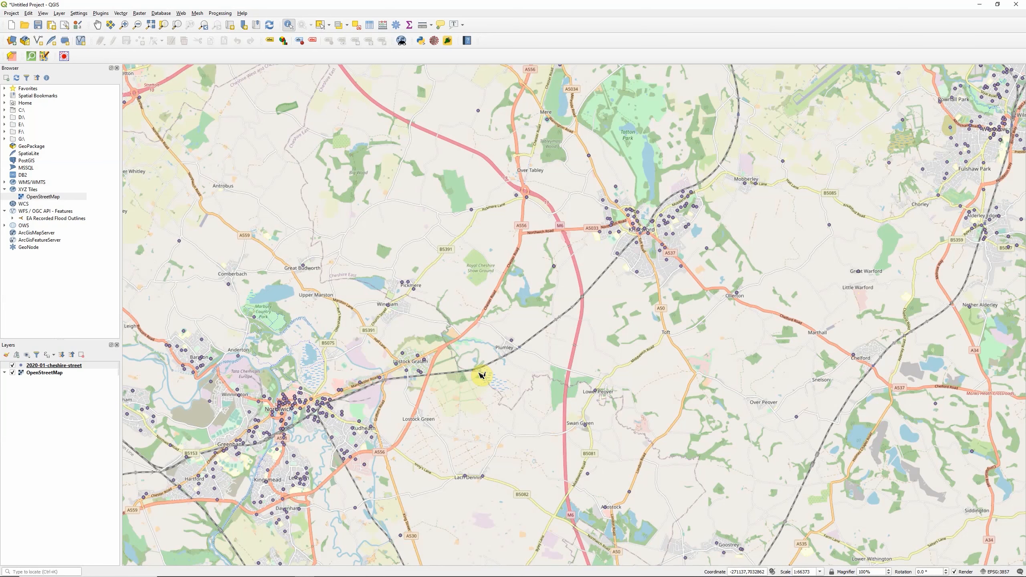
scroll(272, 458, up, 1)
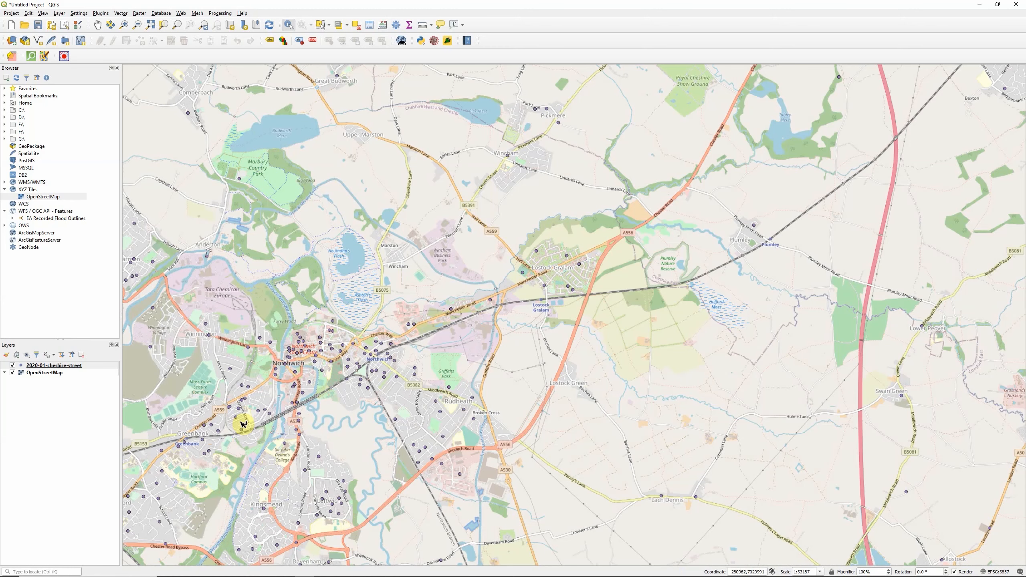
scroll(252, 420, down, 1)
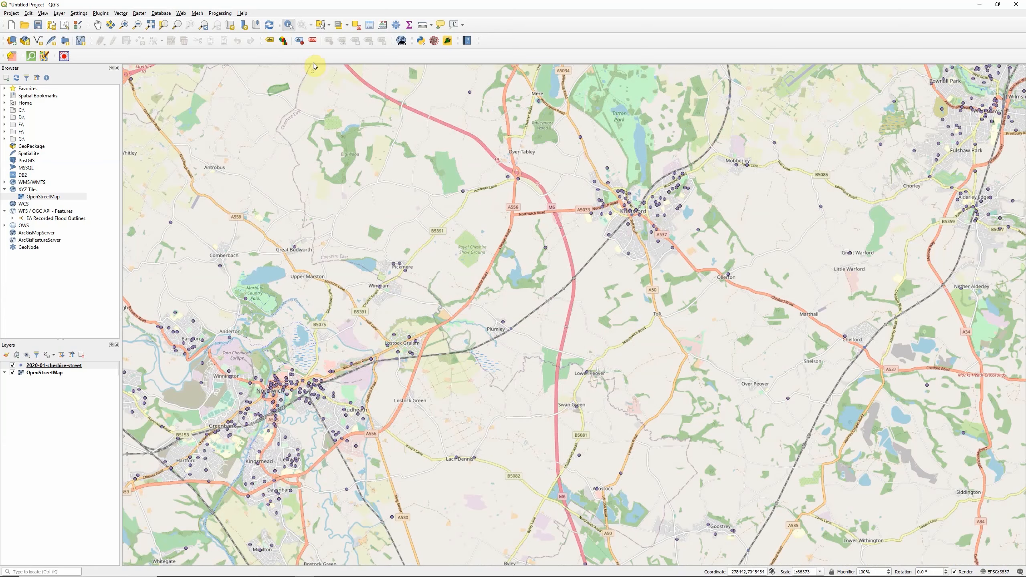
click(98, 25)
drag(226, 402, 415, 327)
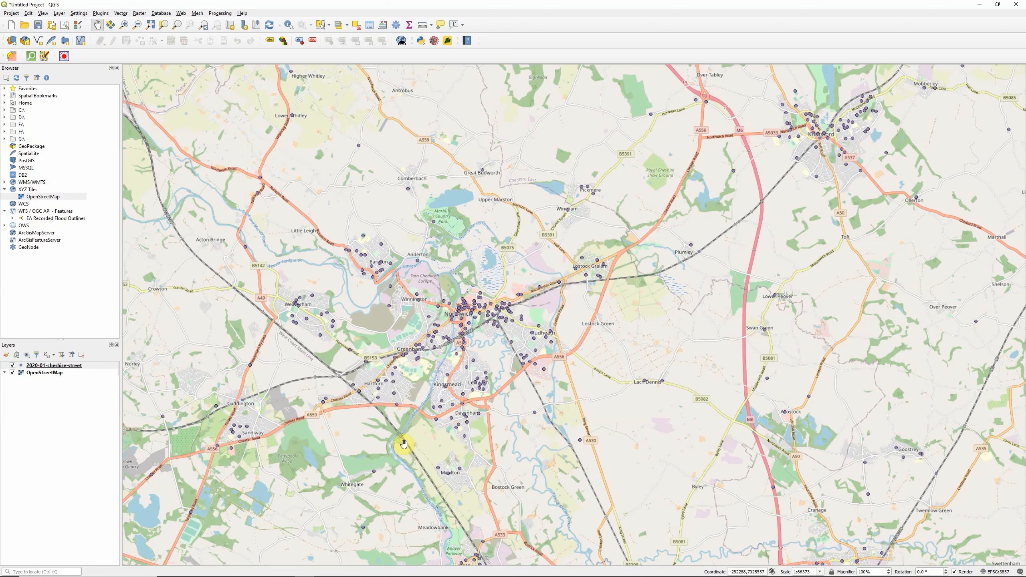
right_click(70, 367)
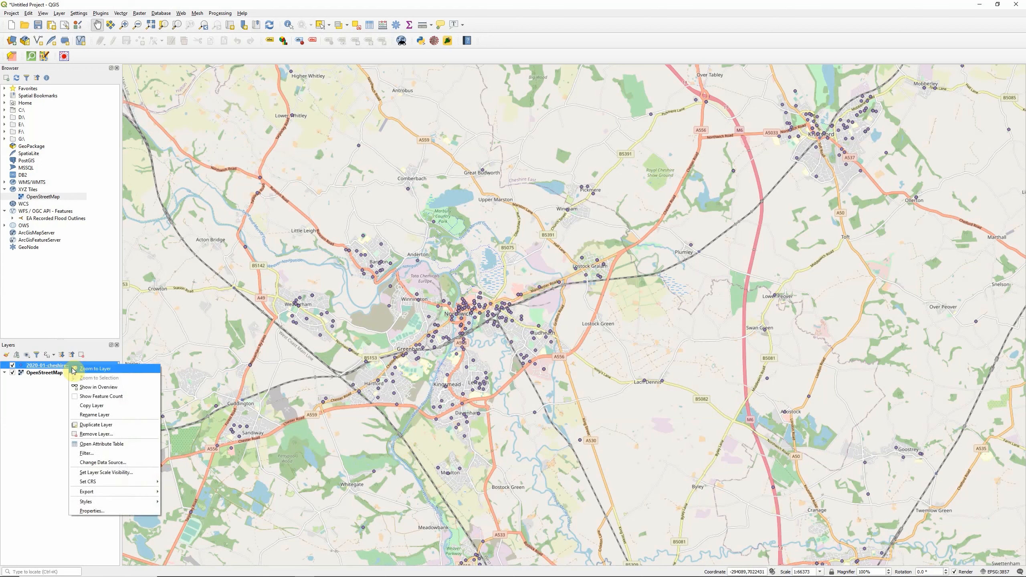
click(100, 512)
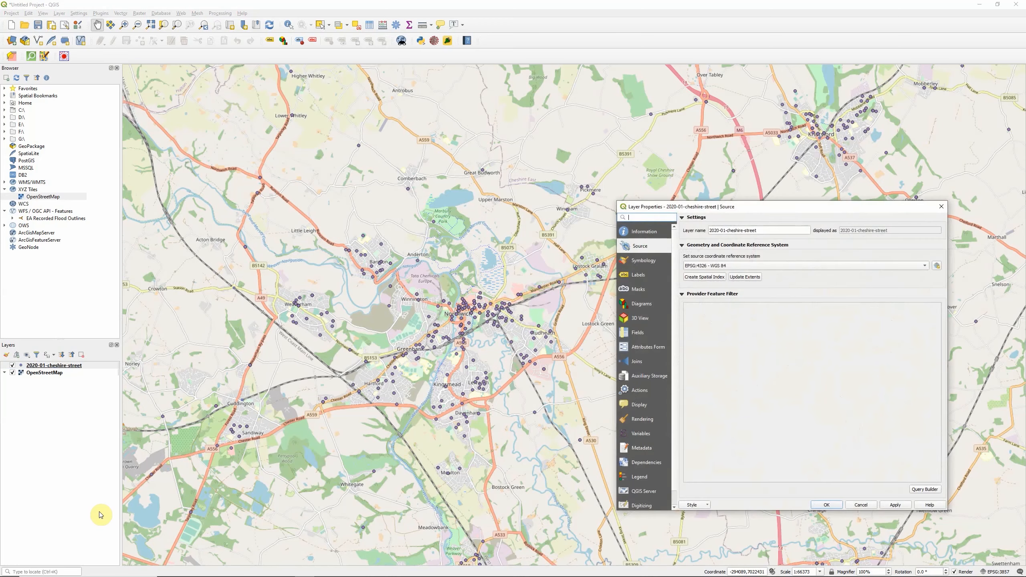
drag(776, 207, 594, 146)
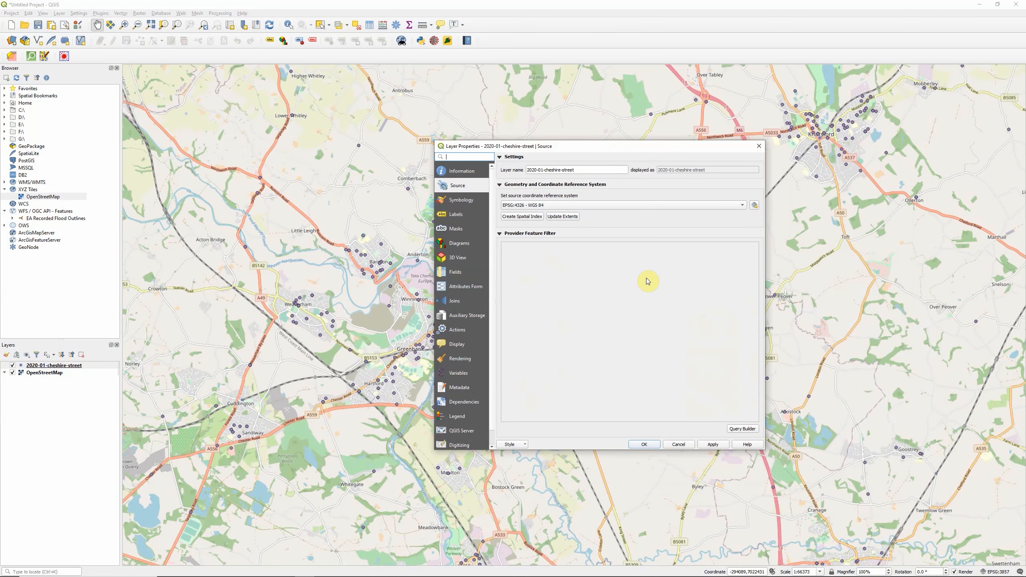
click(455, 201)
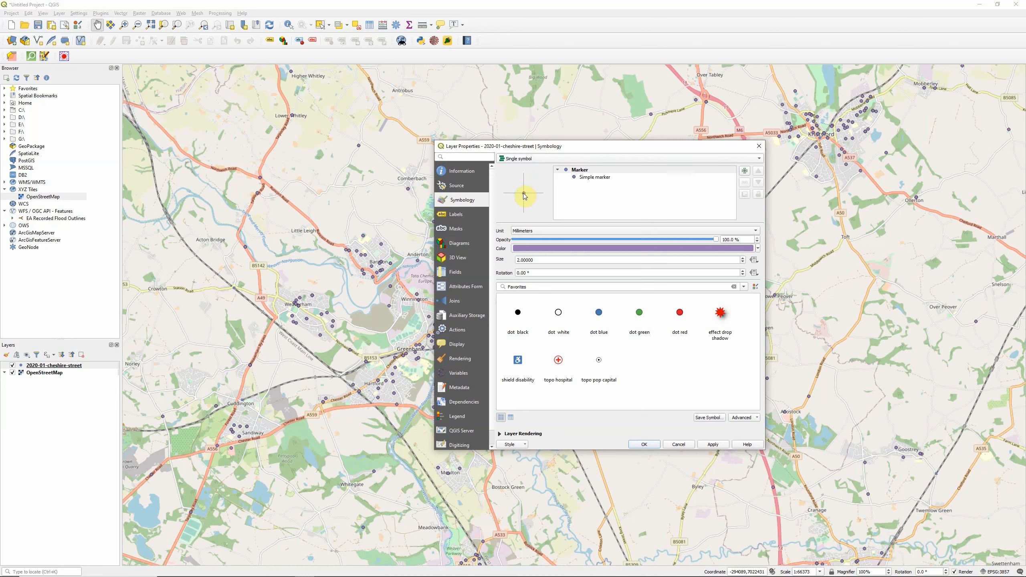
click(532, 164)
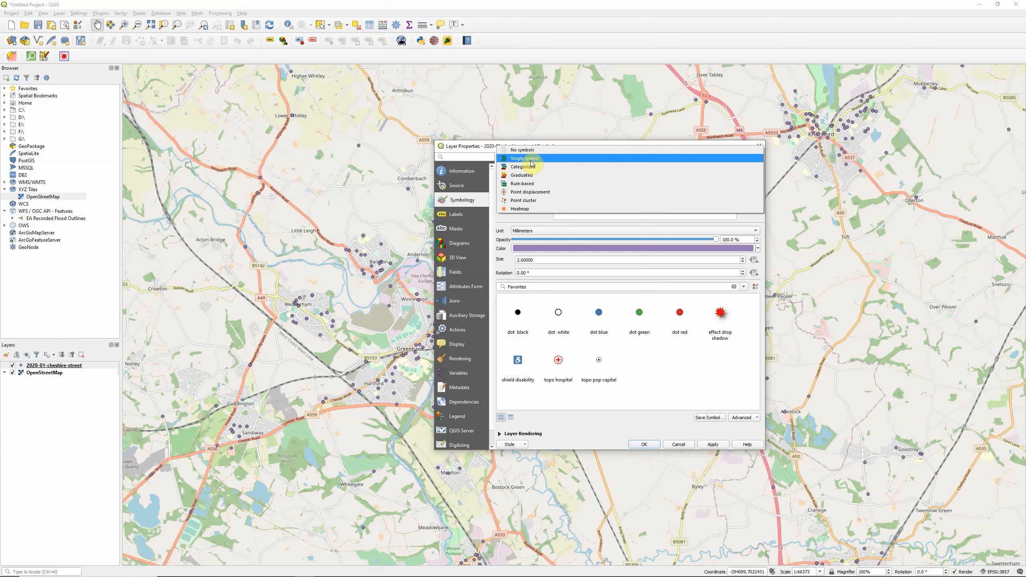
click(518, 209)
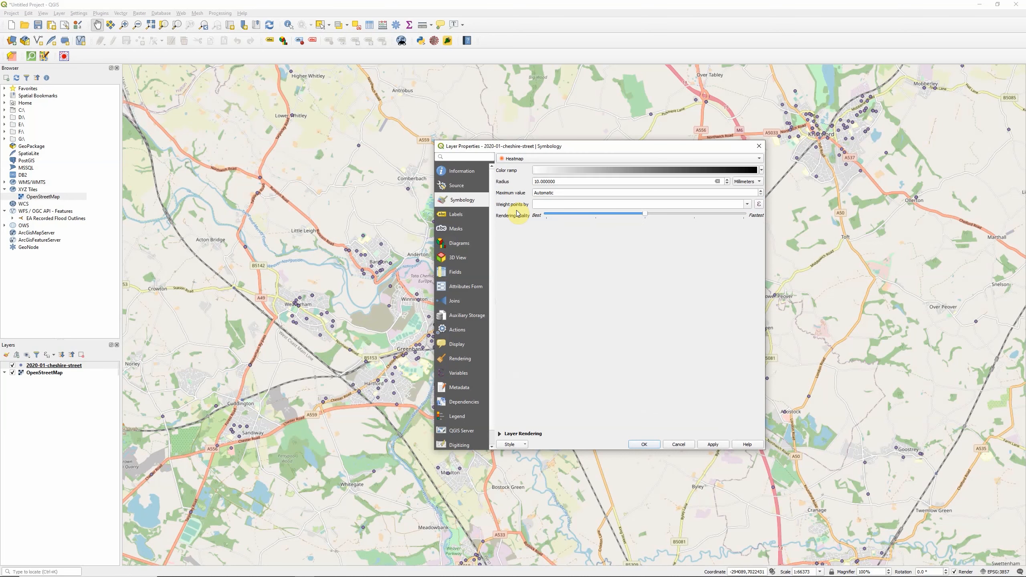
click(713, 445)
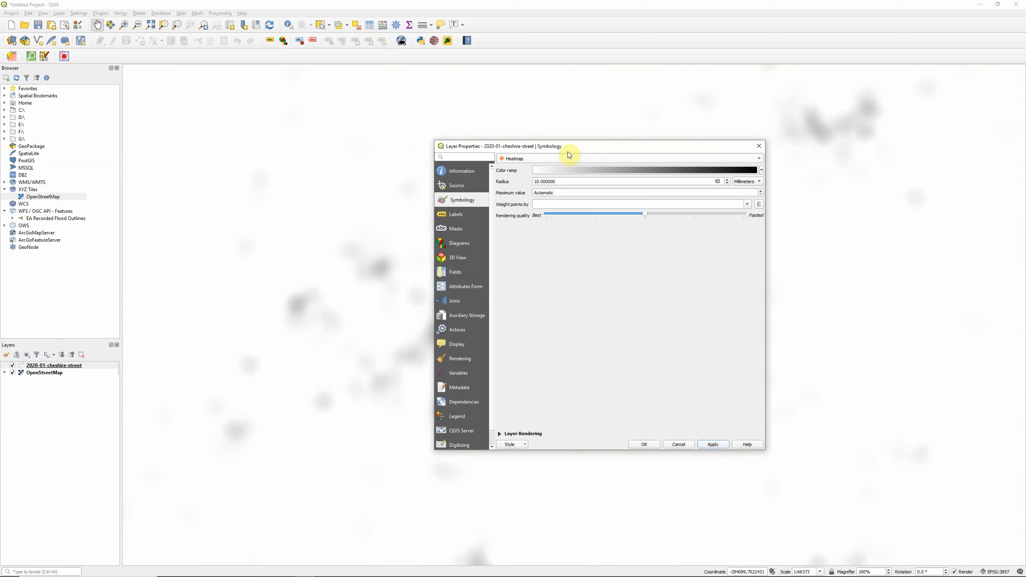
drag(569, 148, 723, 176)
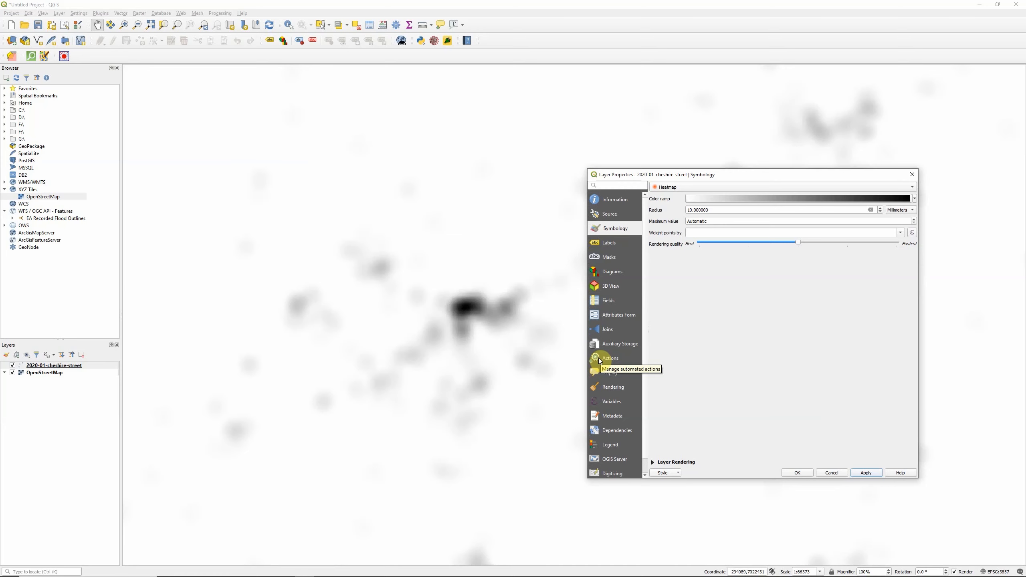
drag(701, 175, 700, 124)
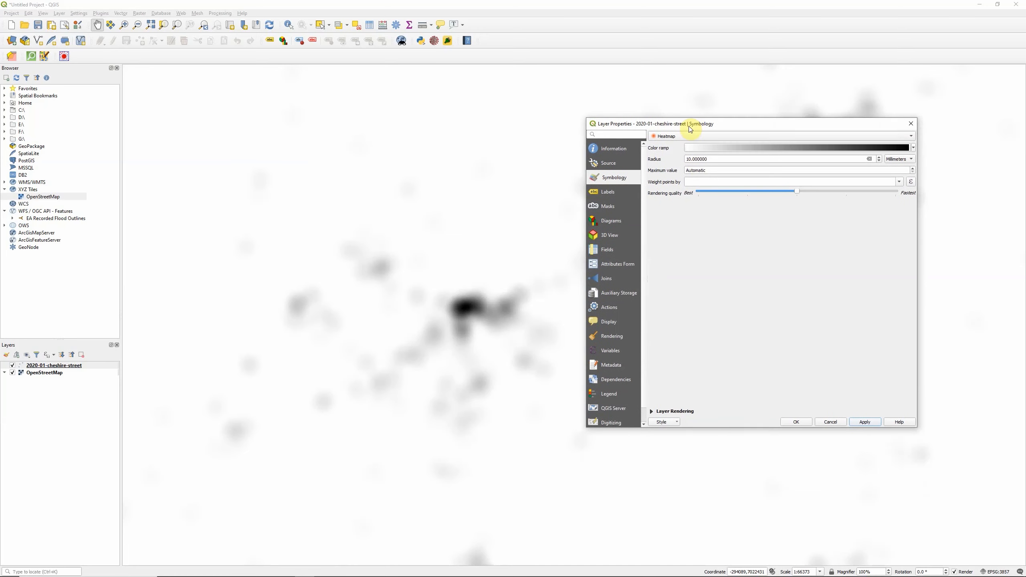
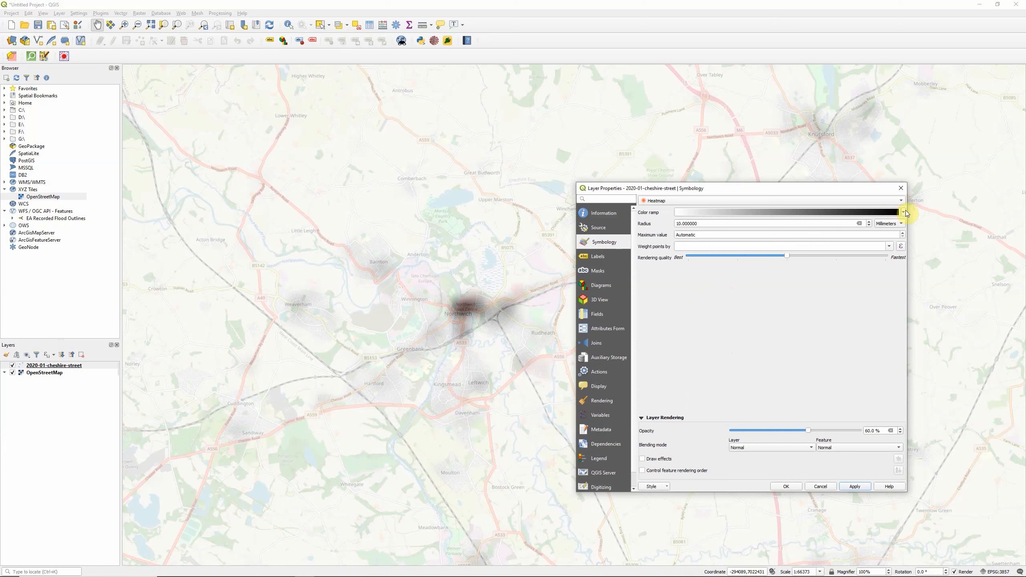
Apply the Magma color ramp to the heatmap and close the layer properties.
click(904, 211)
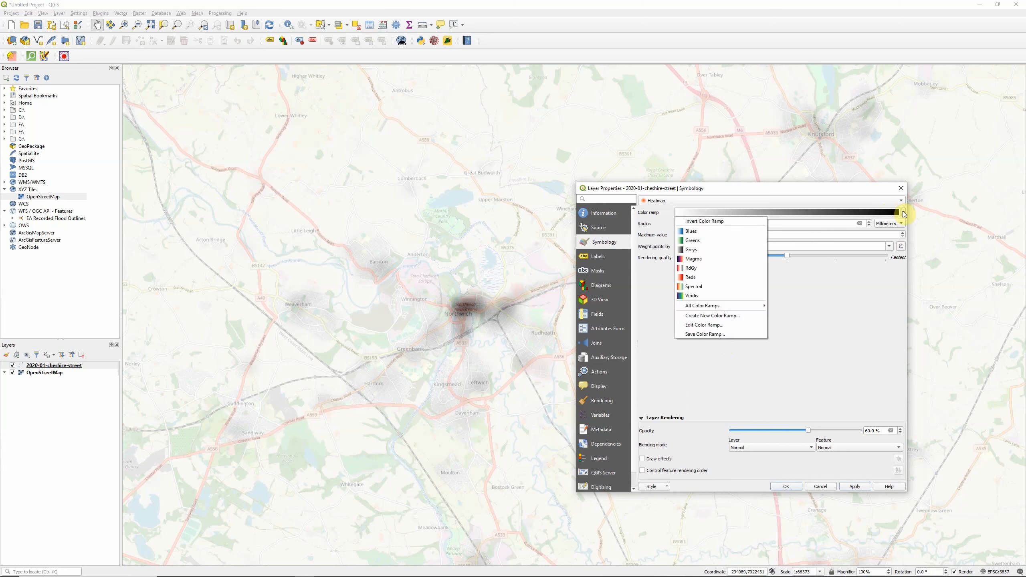
click(717, 261)
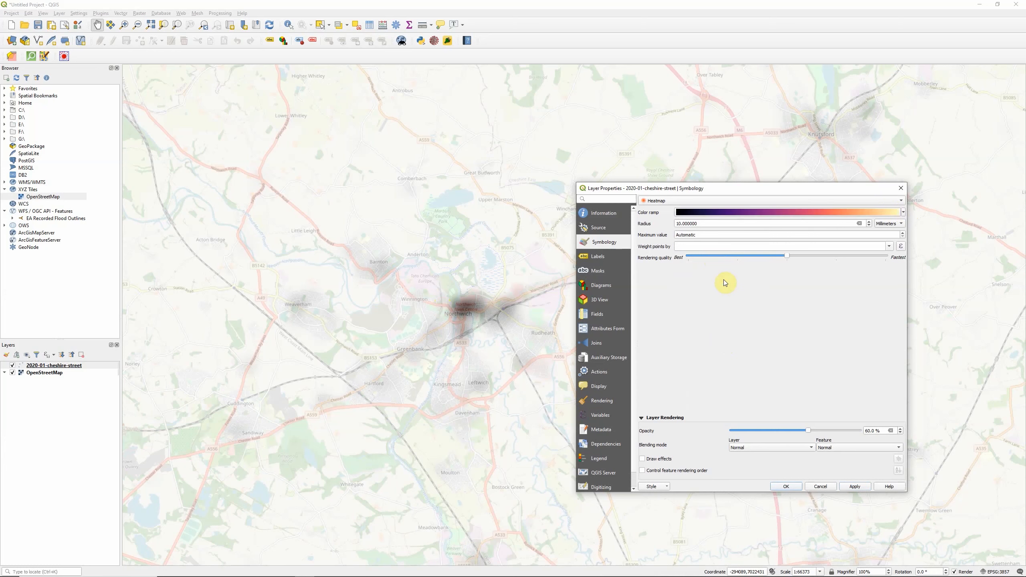
click(857, 487)
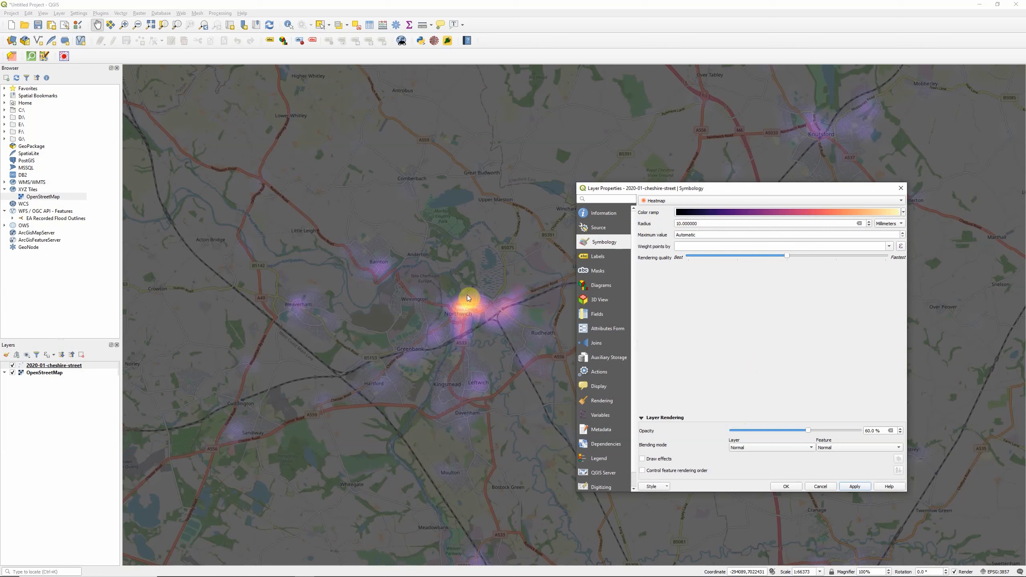
click(792, 488)
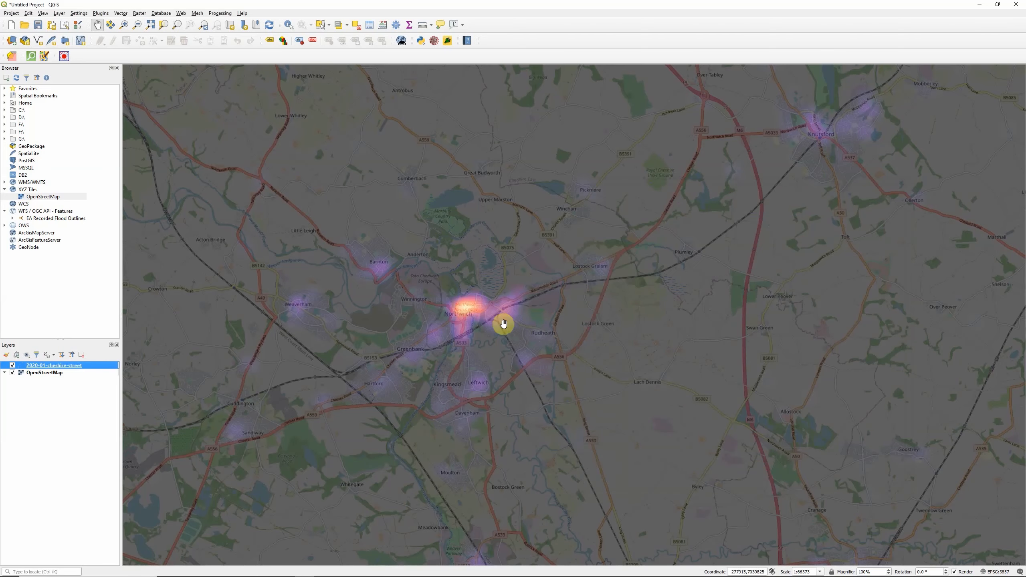
Reopen the properties of the 2020-01-cheshire-street layer, set the heatmap radius to 25 millimeters and apply it.
scroll(504, 323, down, 1)
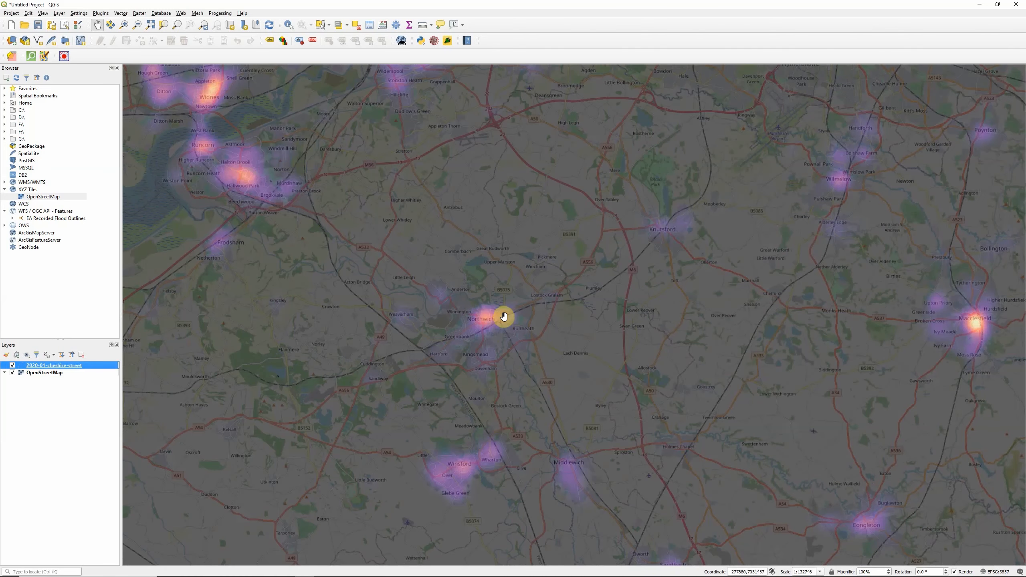
scroll(504, 321, down, 1)
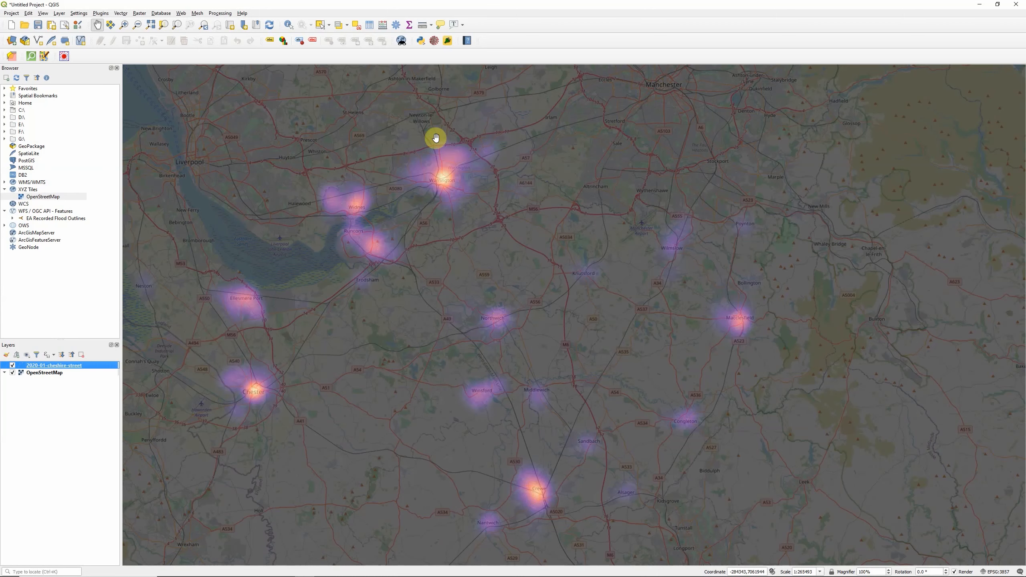
scroll(444, 177, up, 2)
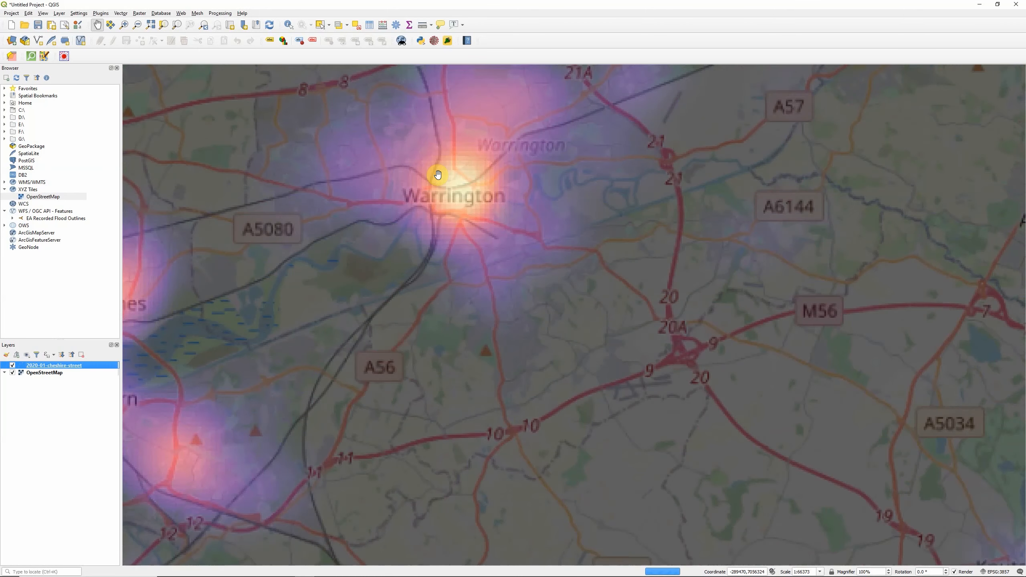
drag(455, 185, 454, 299)
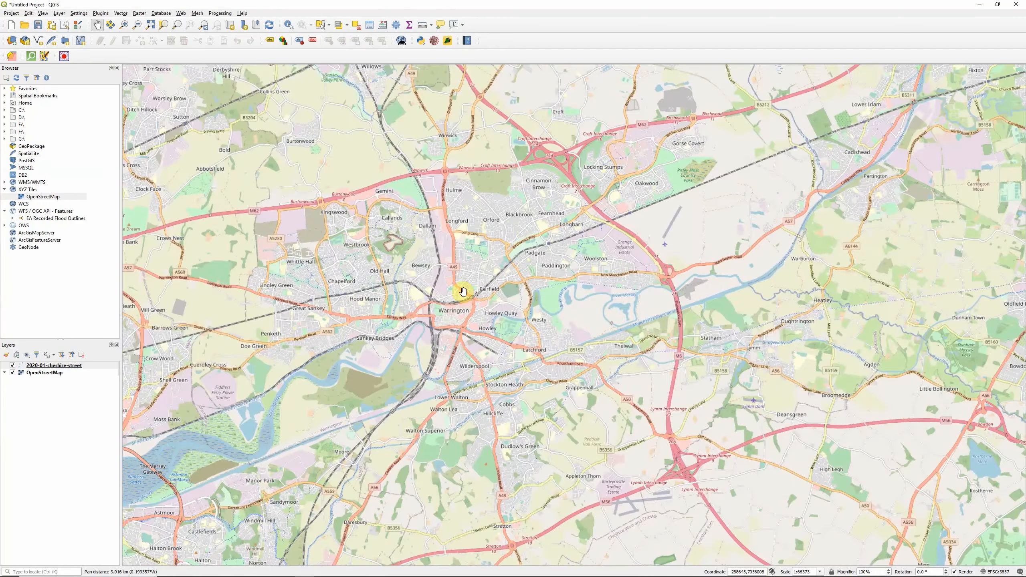
scroll(476, 282, up, 1)
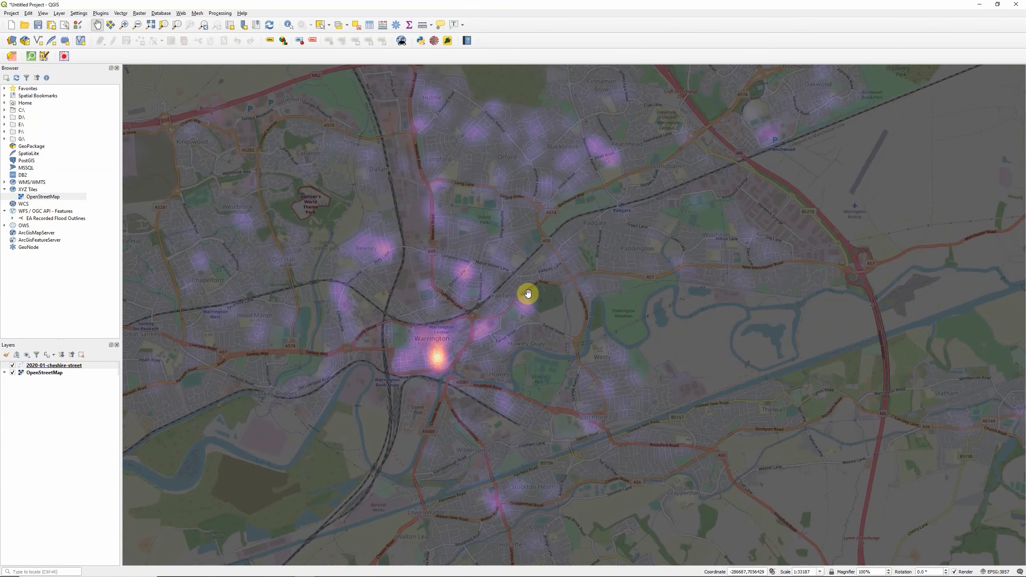
right_click(77, 366)
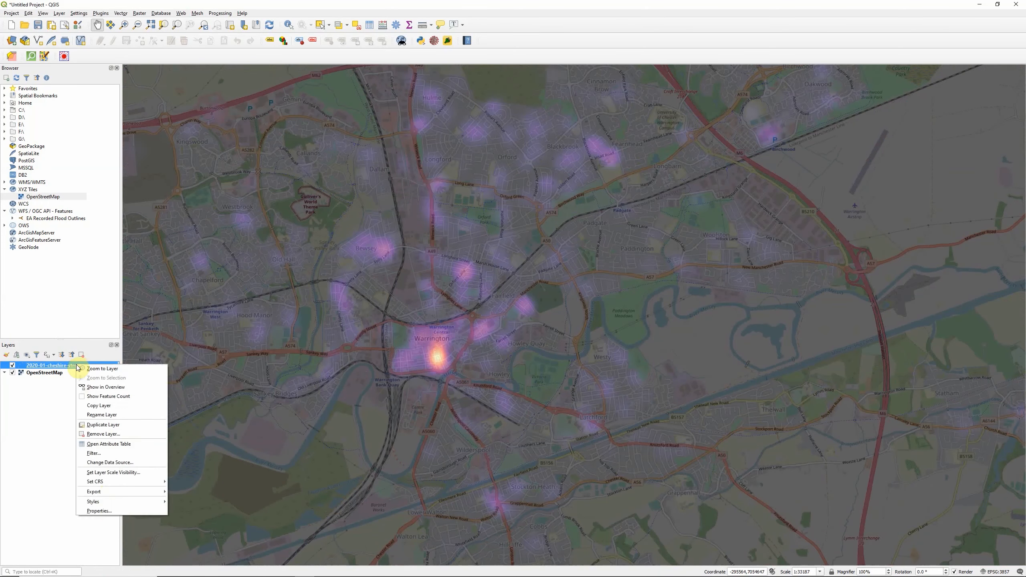
click(109, 512)
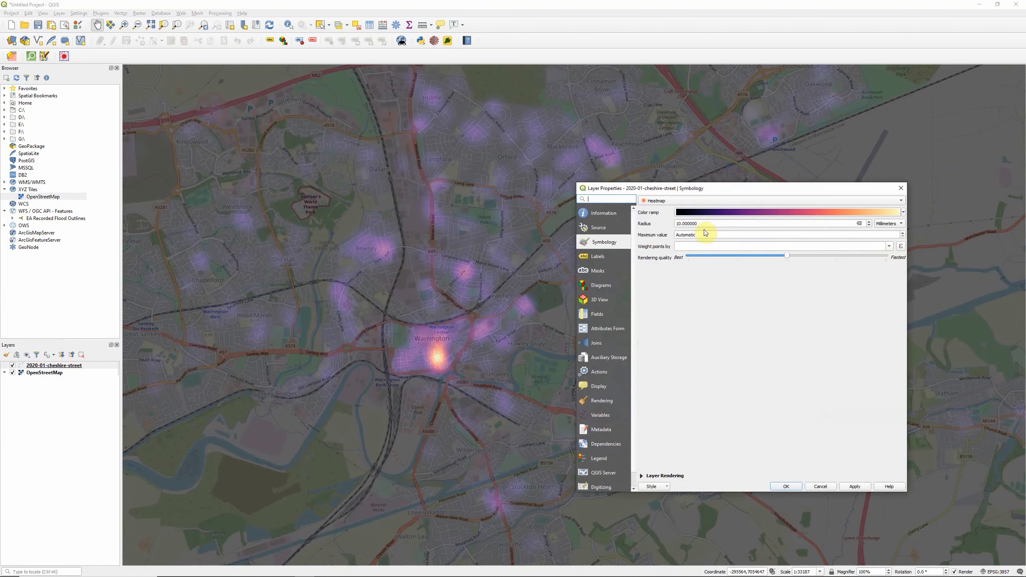
double_click(707, 222)
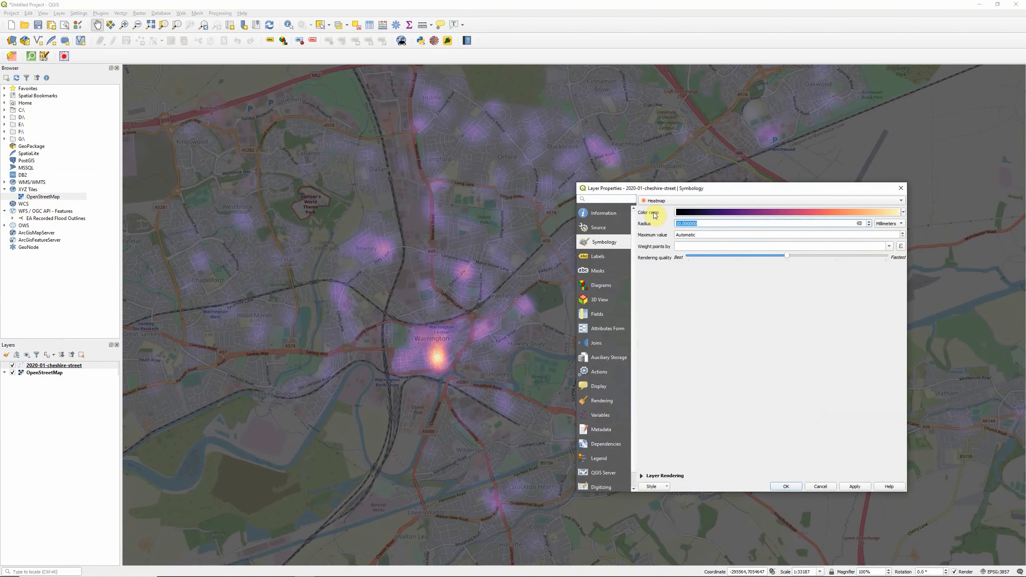
text(25)
click(855, 487)
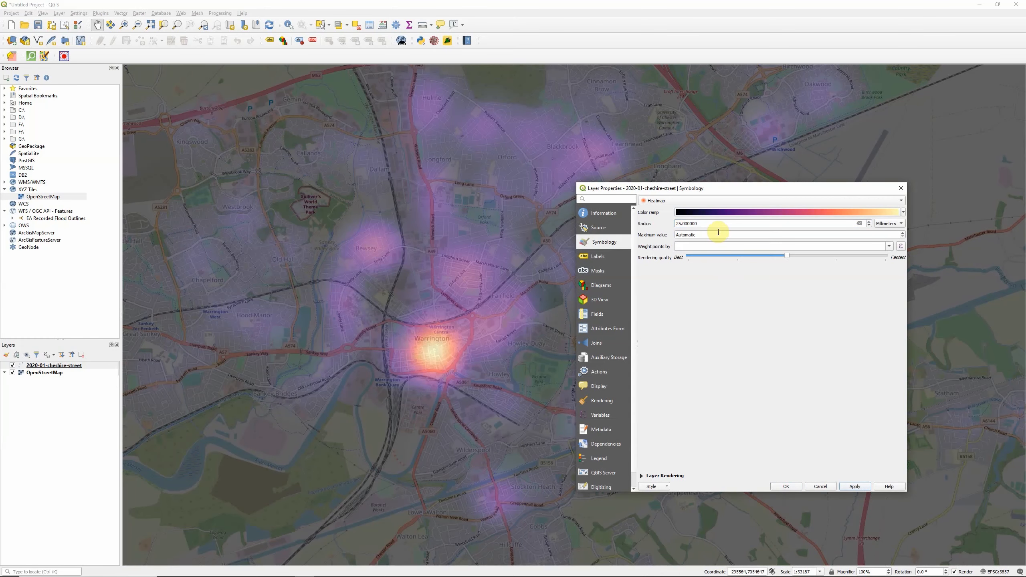
Set the heatmap radius to 5 millimeters and apply it.
drag(718, 225, 645, 226)
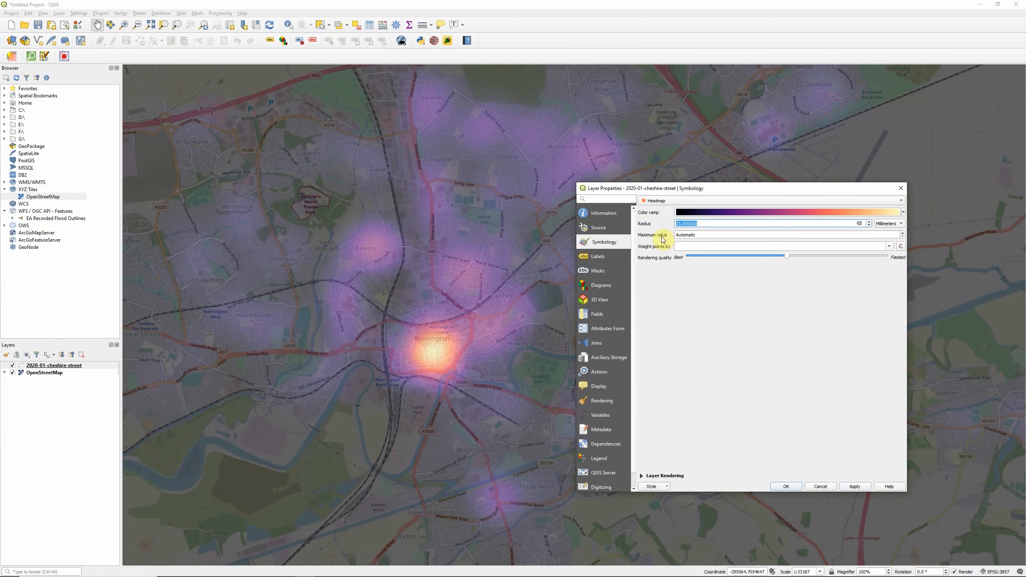
text(5)
click(856, 486)
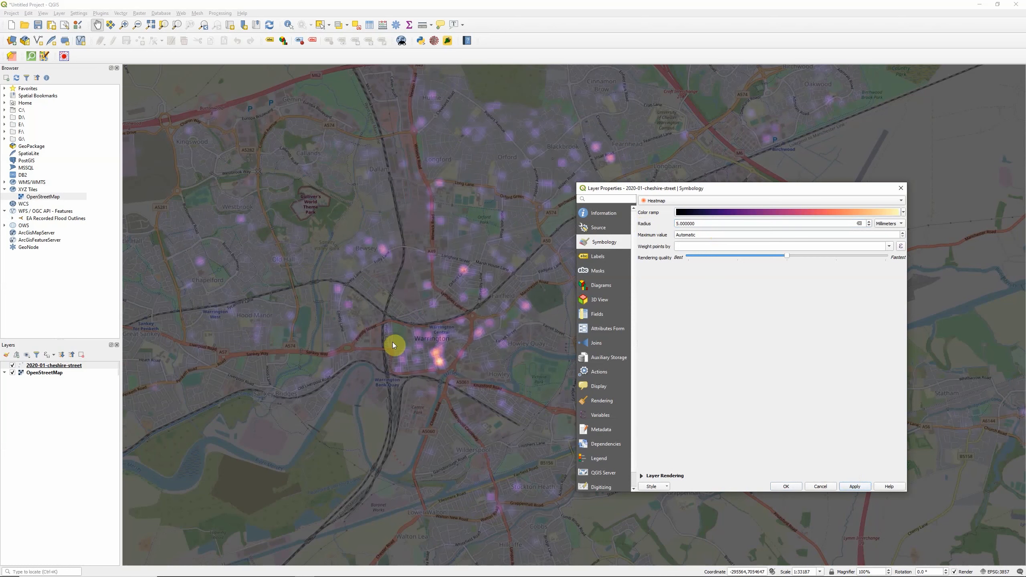
Set the heatmap radius to 10 millimeters, apply it and accept the layer properties.
click(718, 224)
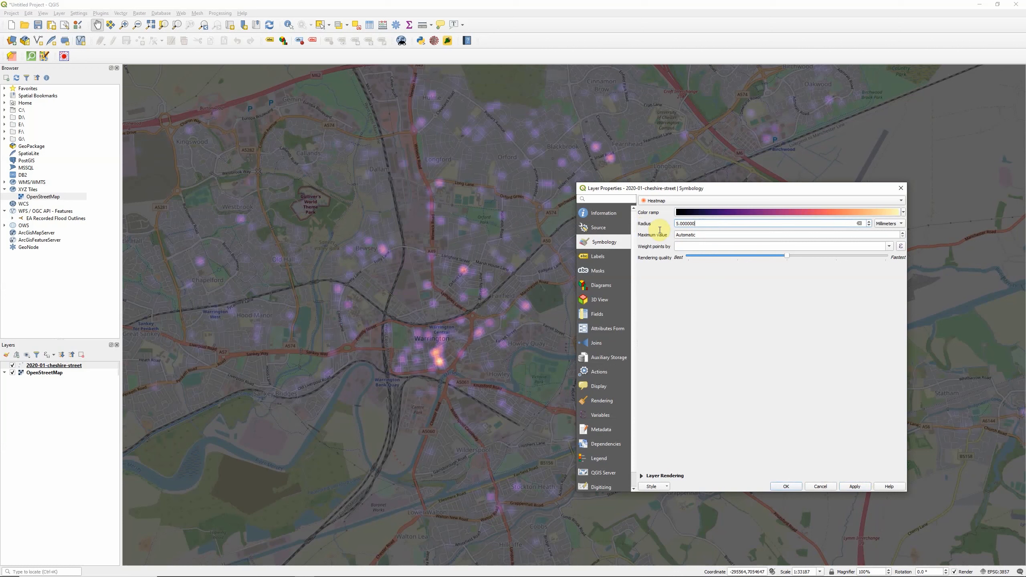
double_click(684, 223)
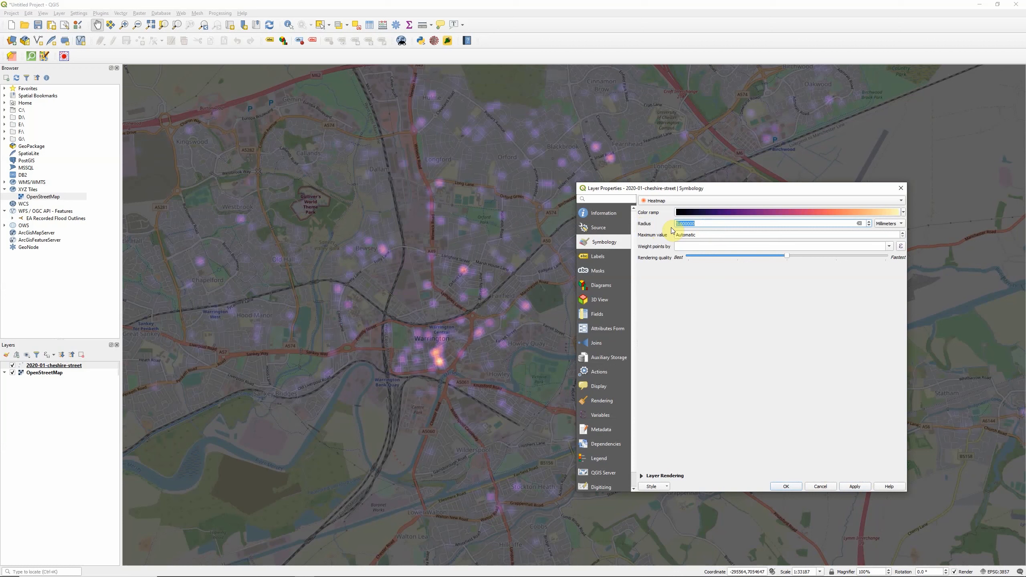
text(10)
click(852, 486)
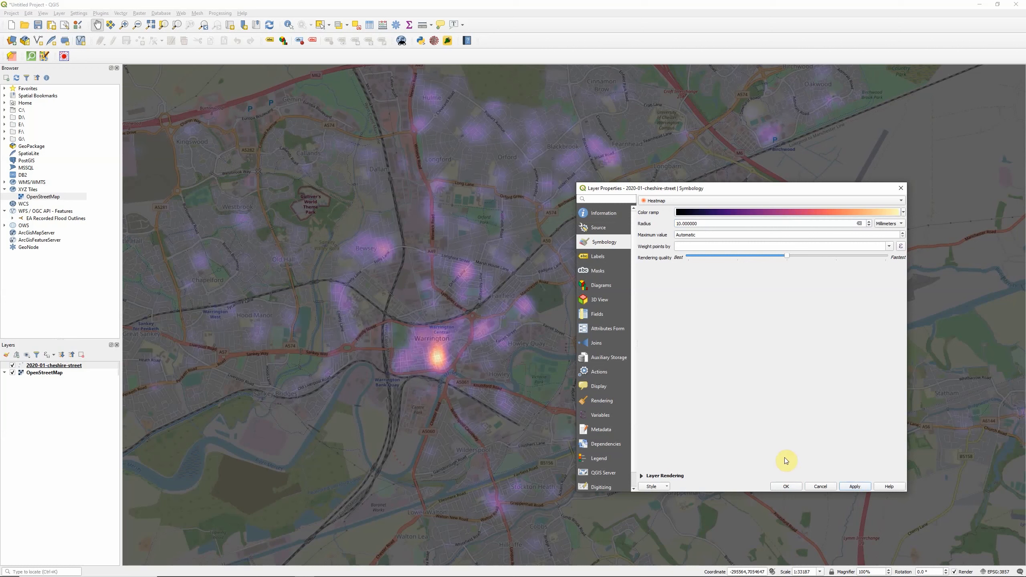
click(788, 487)
Examine the heatmap at several scales, from Warrington and the whole county to the hotspots around Crewe.
scroll(542, 353, down, 1)
drag(551, 394, 701, 277)
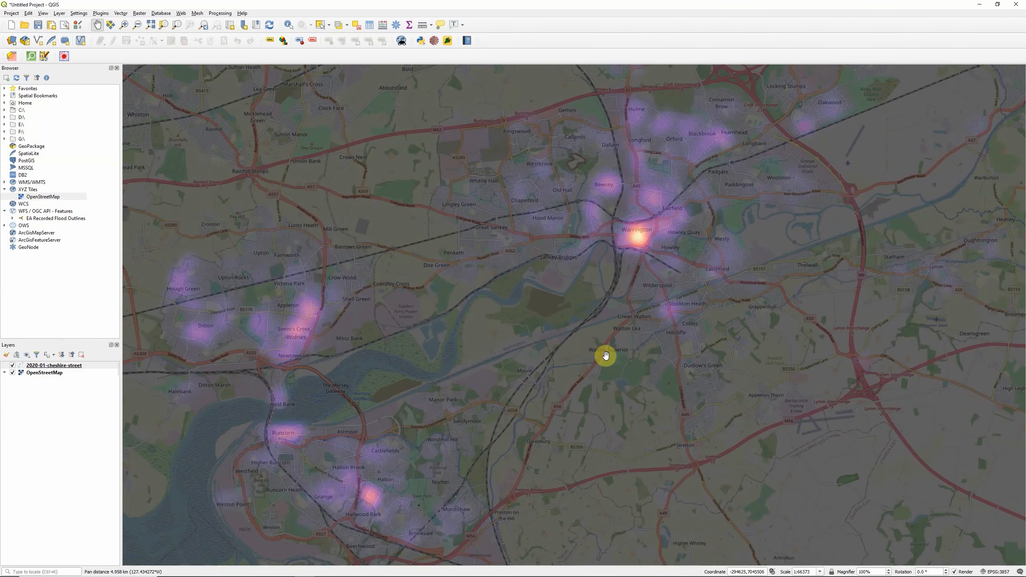
drag(709, 233, 664, 305)
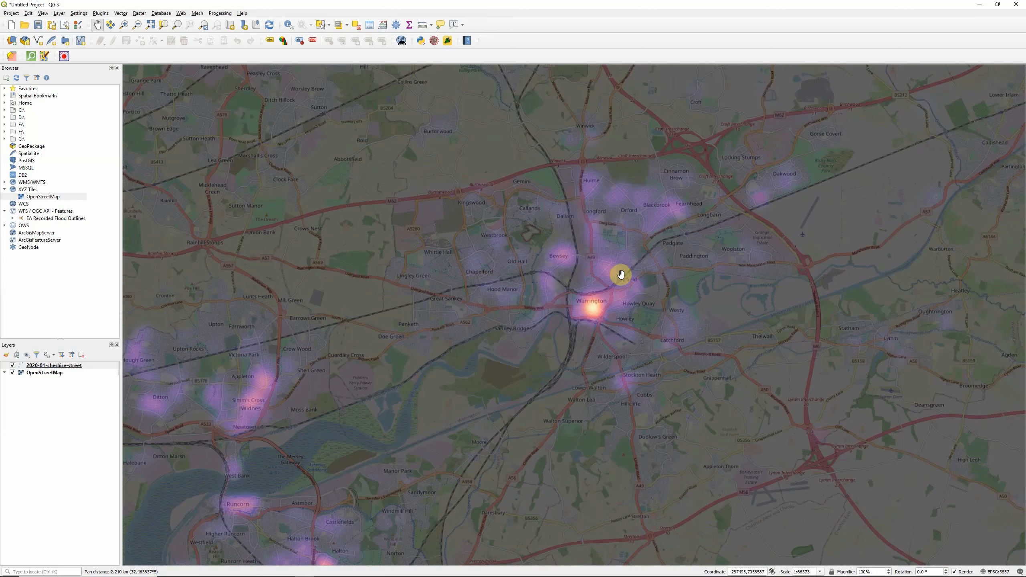
scroll(620, 276, up, 2)
scroll(555, 323, down, 2)
drag(555, 323, 570, 206)
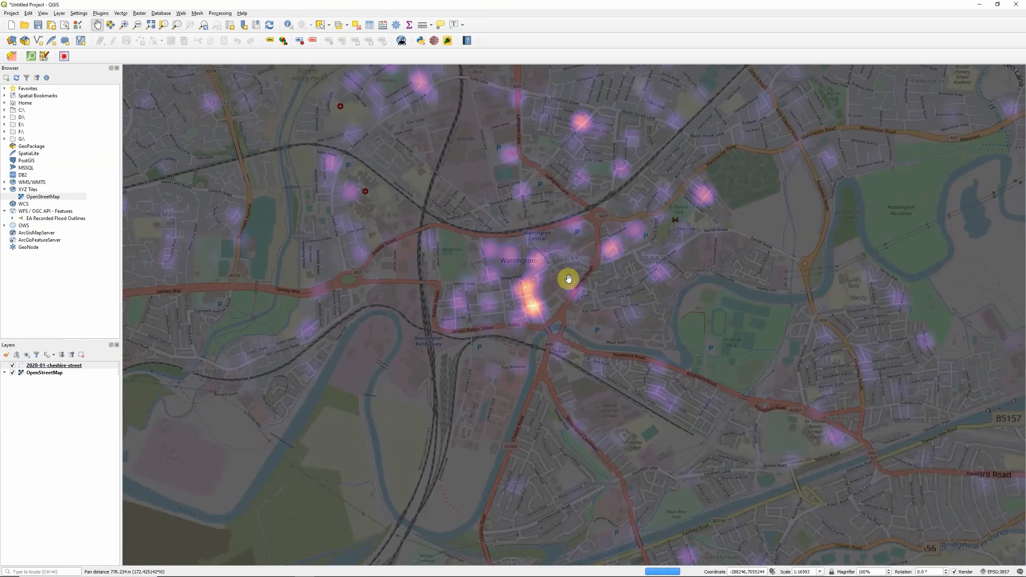
scroll(584, 298, down, 3)
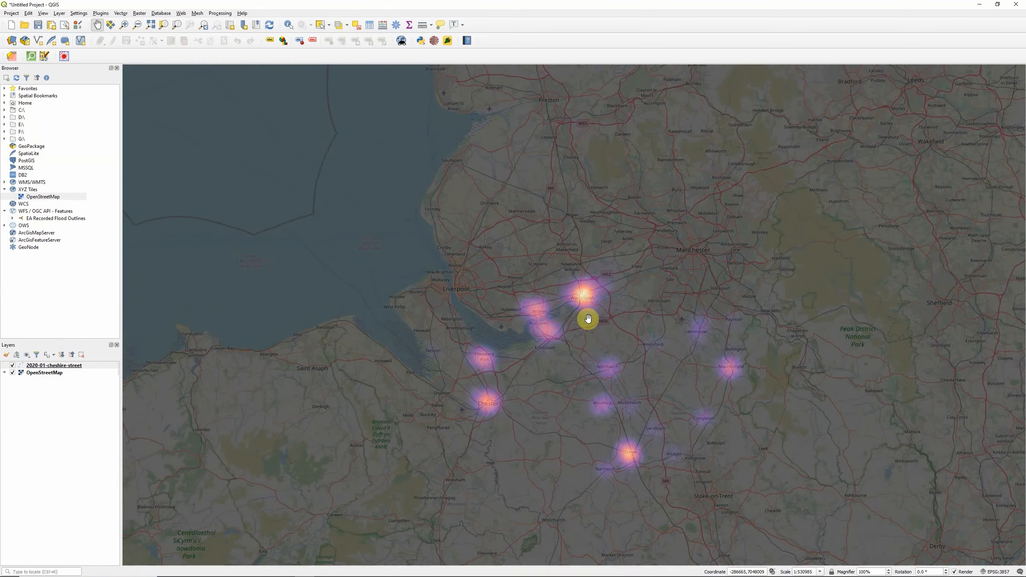
mouse_move(589, 321)
mouse_down()
mouse_move(566, 234)
mouse_move(573, 332)
mouse_up()
scroll(574, 331, up, 4)
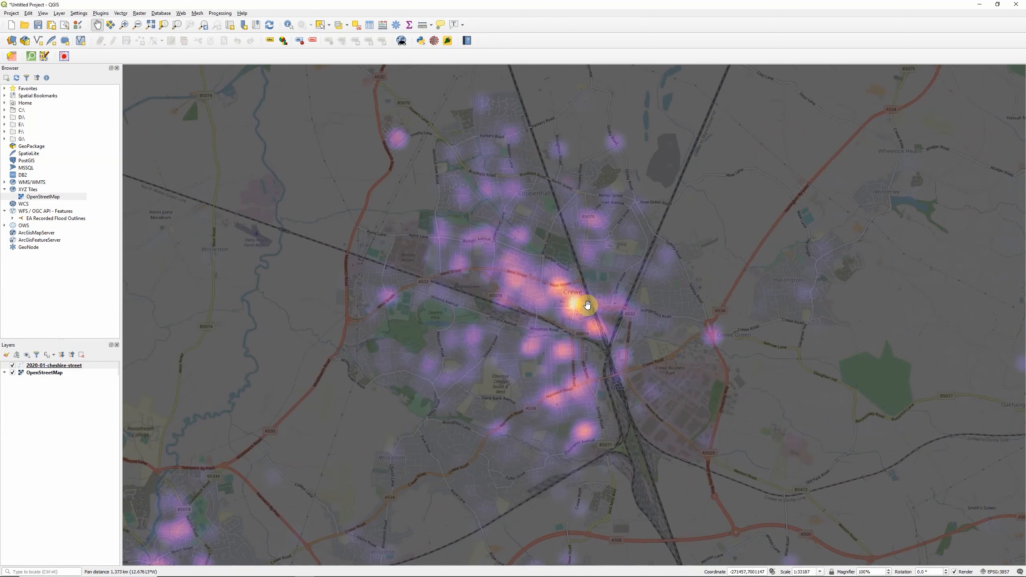
Try filtering the 2020-01-cheshire-street layer with the expression "Crime type" = 'Burglary', then close its properties without accepting them.
right_click(64, 366)
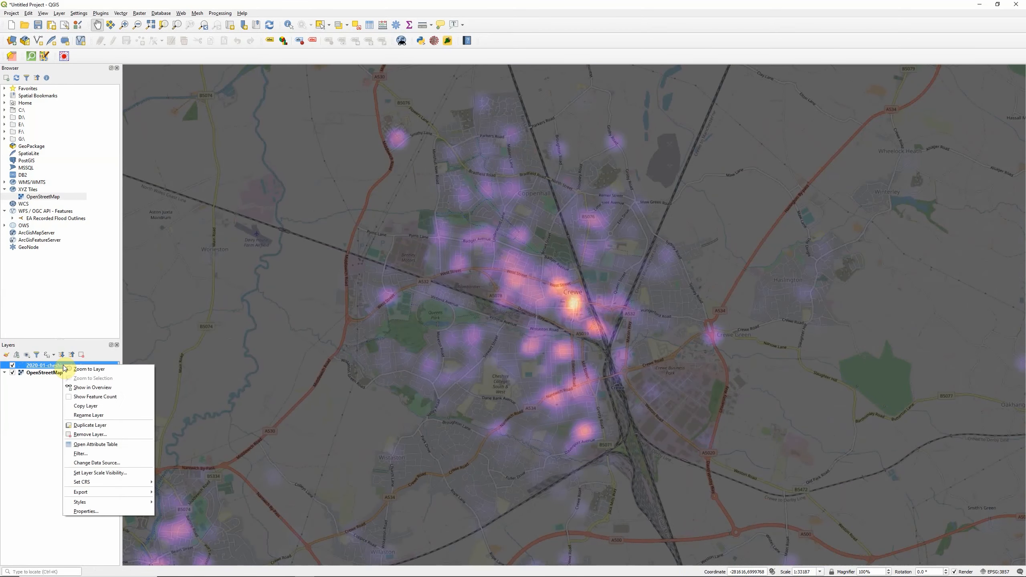
click(92, 511)
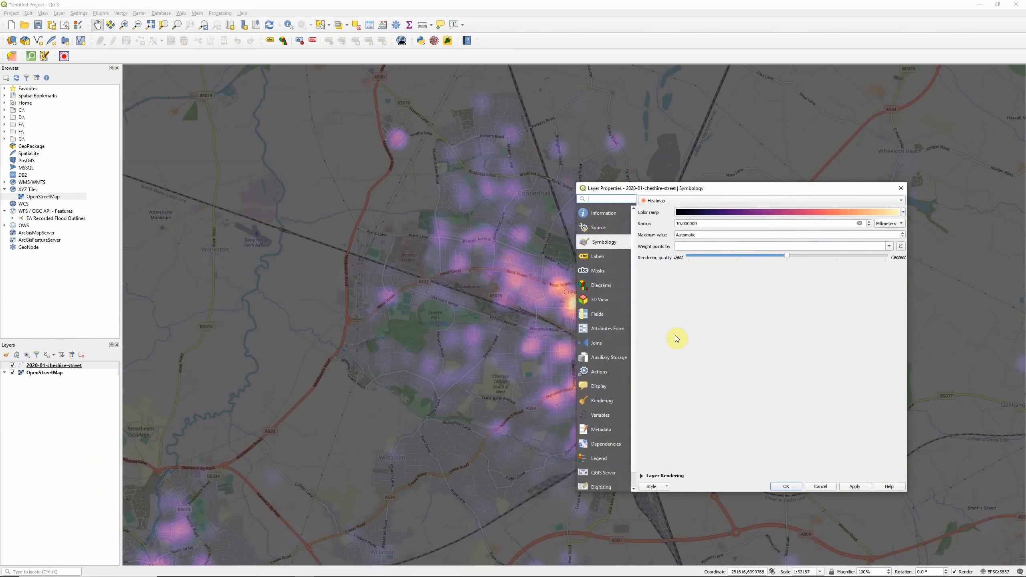
click(599, 230)
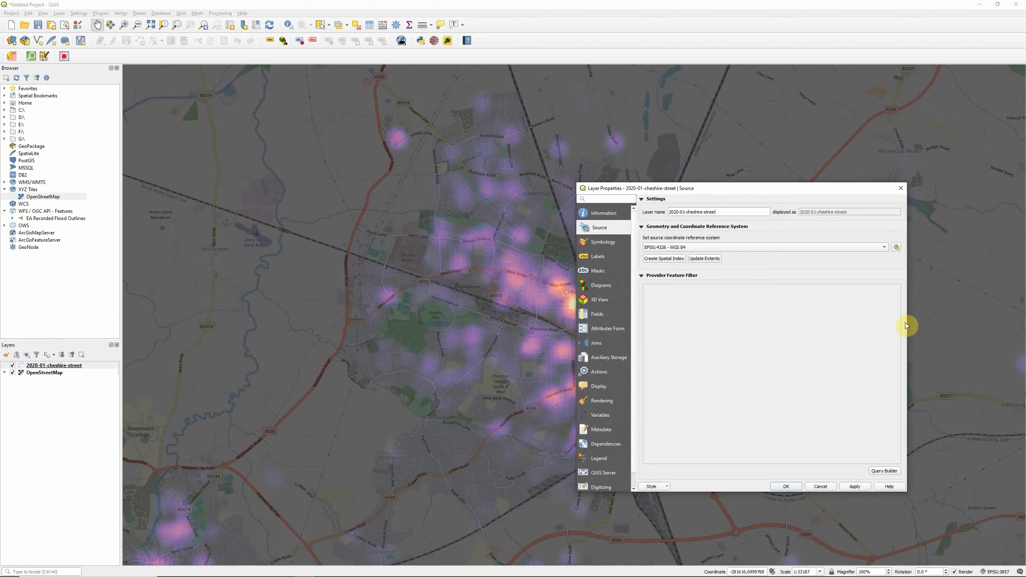
click(884, 471)
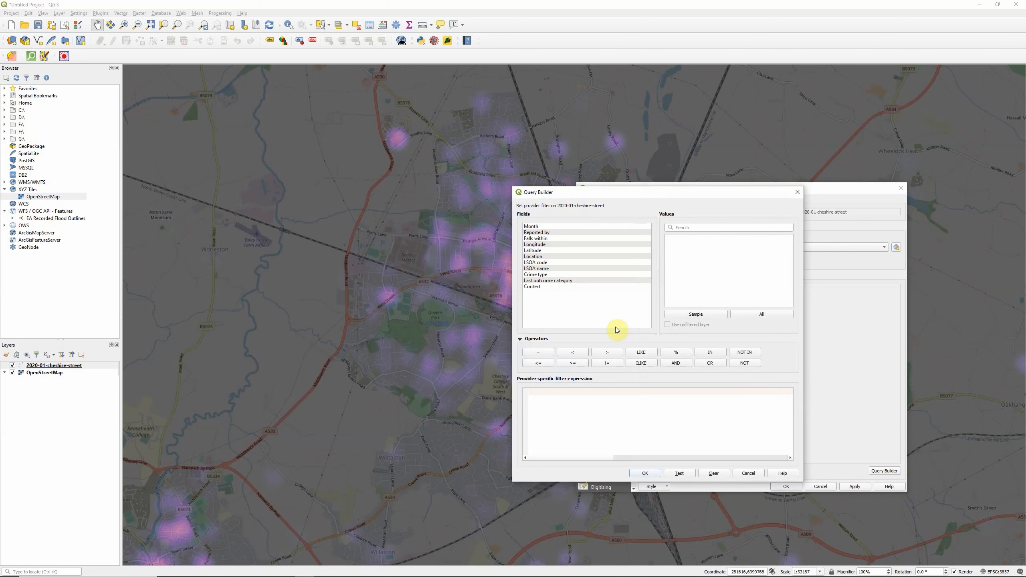
double_click(536, 277)
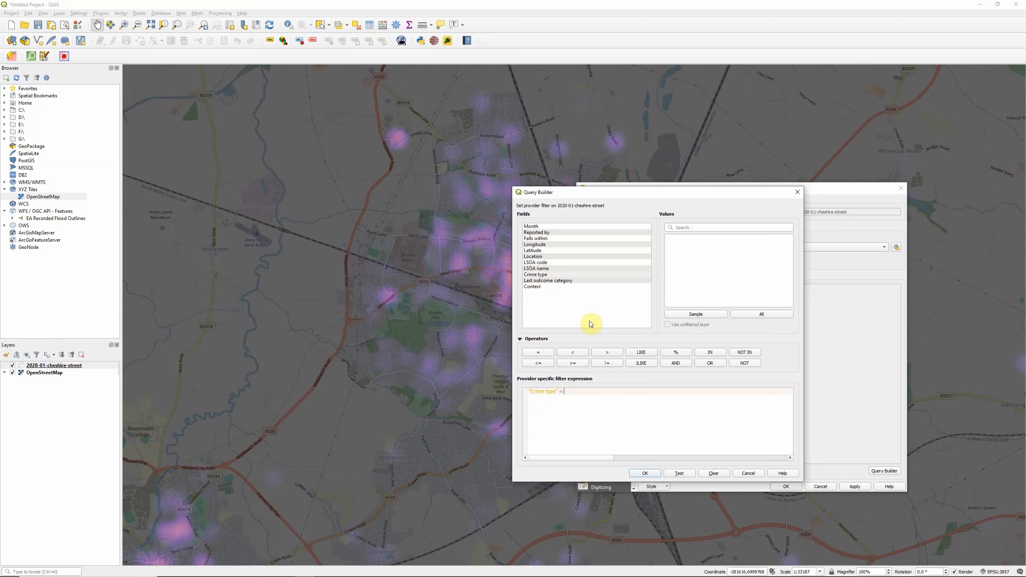
click(567, 276)
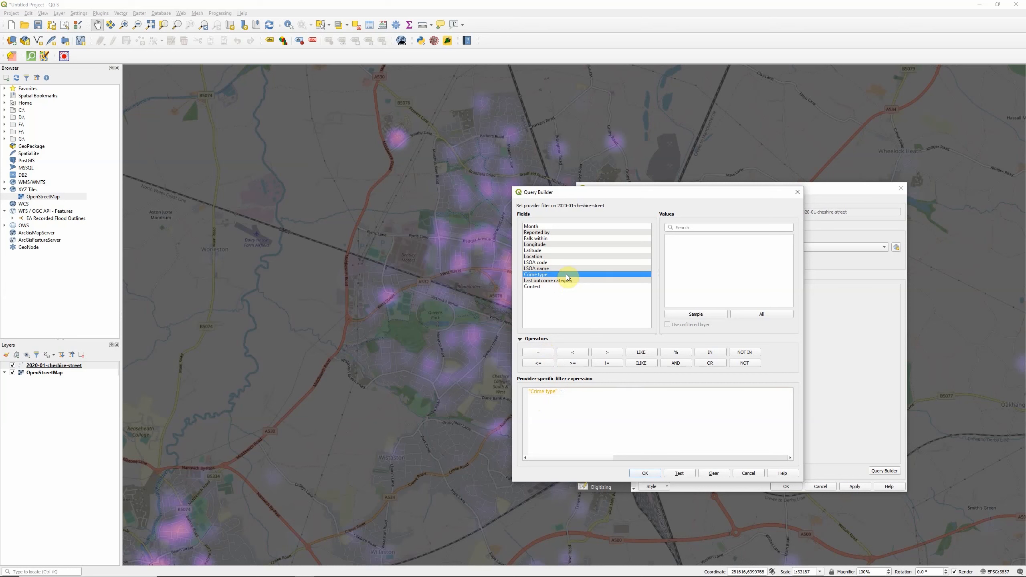
click(762, 315)
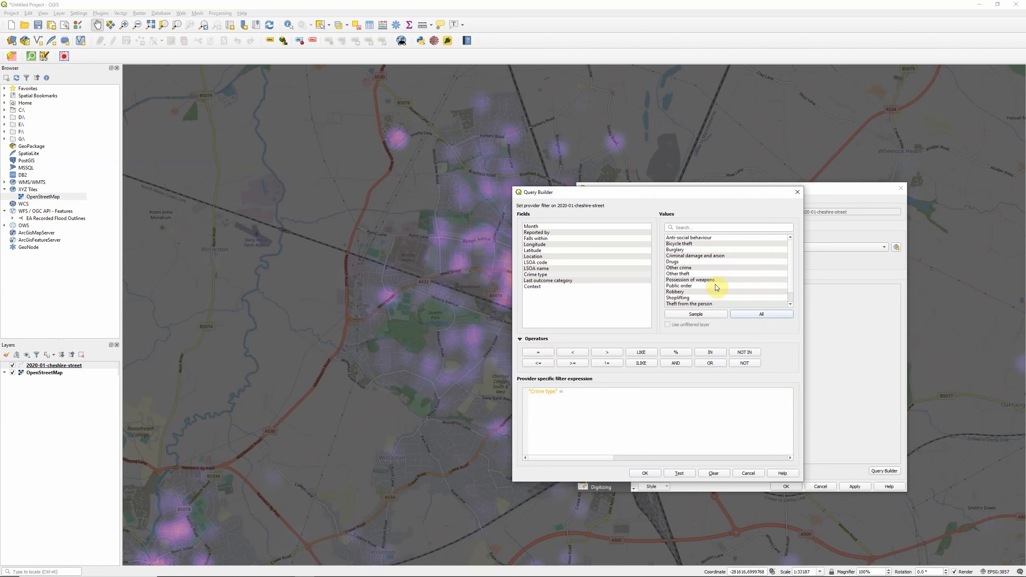
double_click(676, 250)
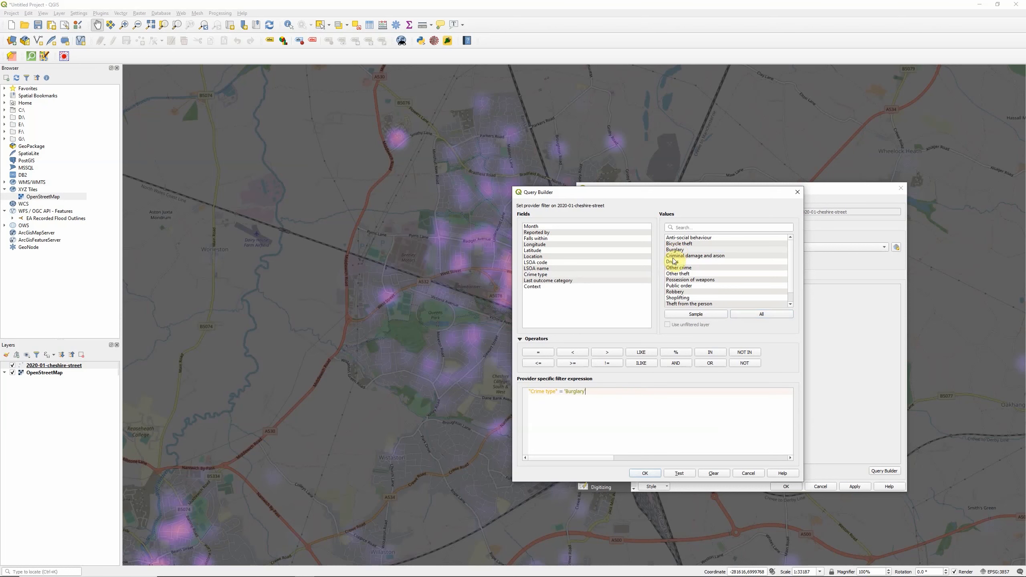
click(645, 474)
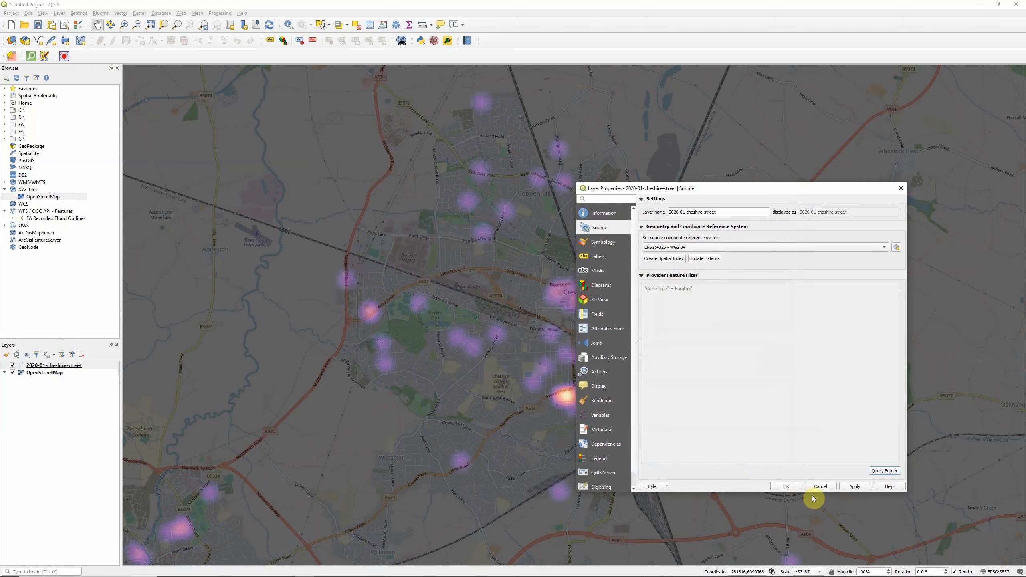
drag(680, 191, 817, 142)
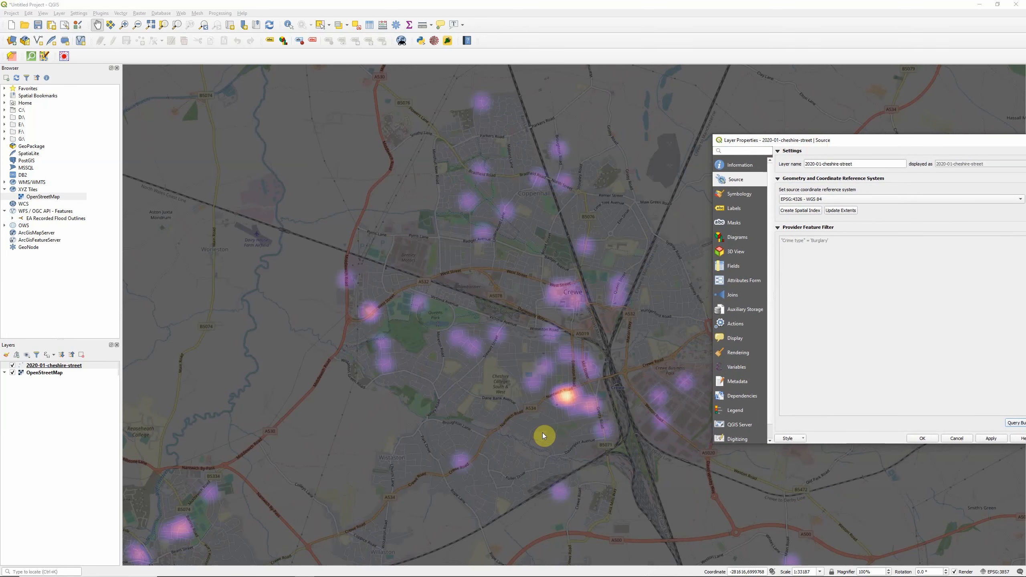
drag(913, 139, 777, 144)
click(901, 145)
scroll(645, 399, down, 1)
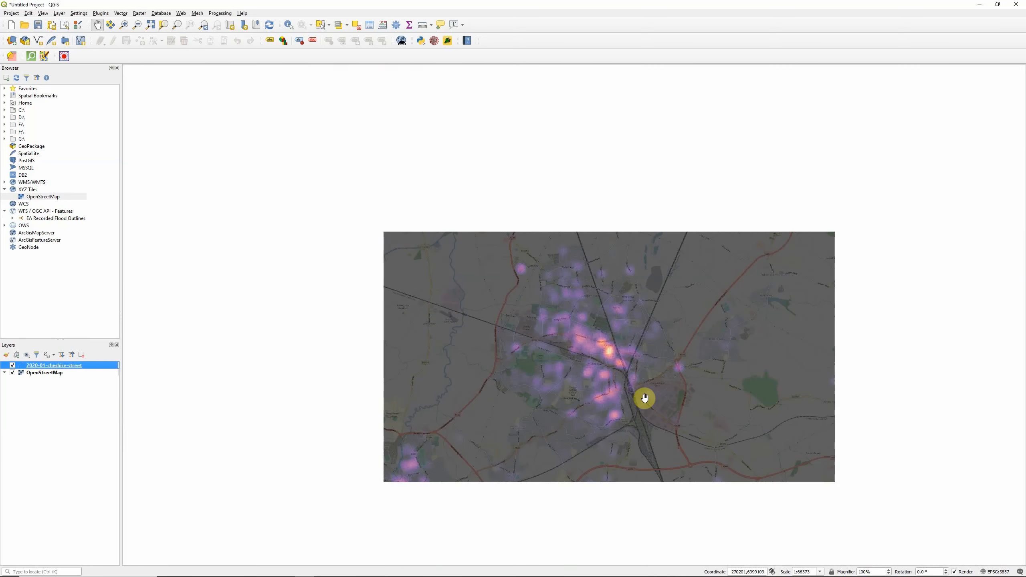
Set the provider filter of the 2020-01-cheshire-street layer to "Crime type" = 'Burglary' and accept the layer properties.
right_click(60, 367)
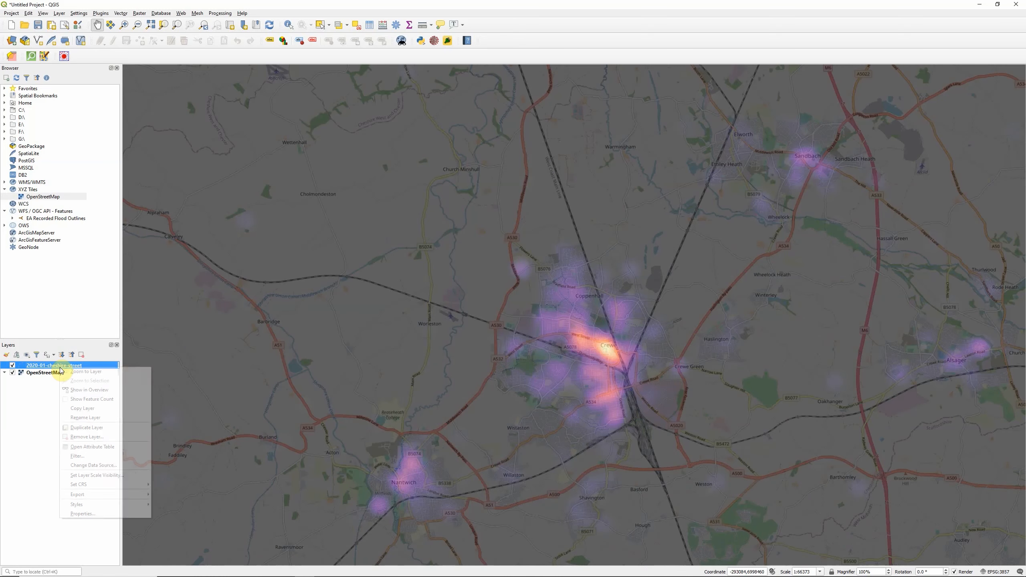
click(101, 515)
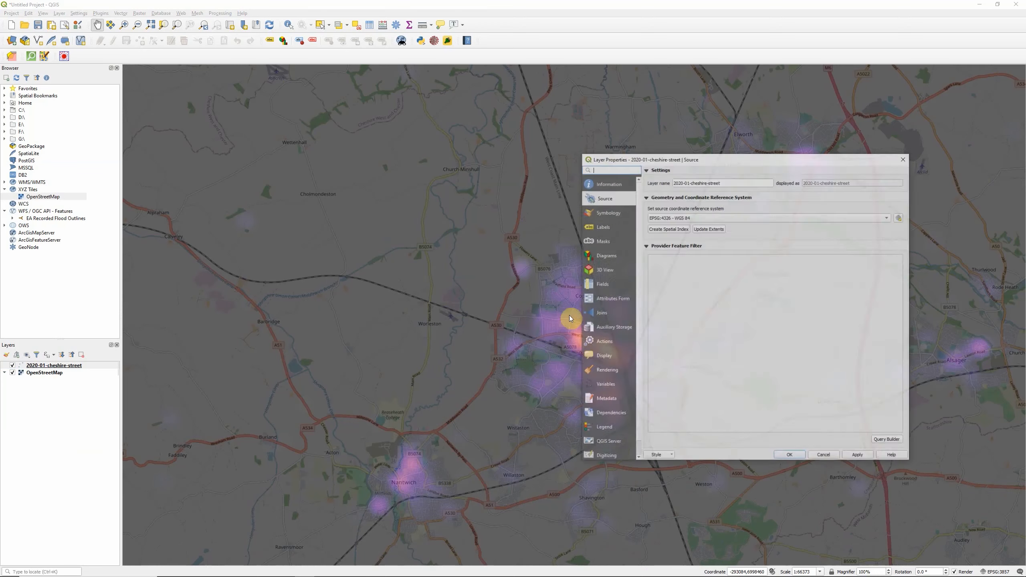
click(889, 441)
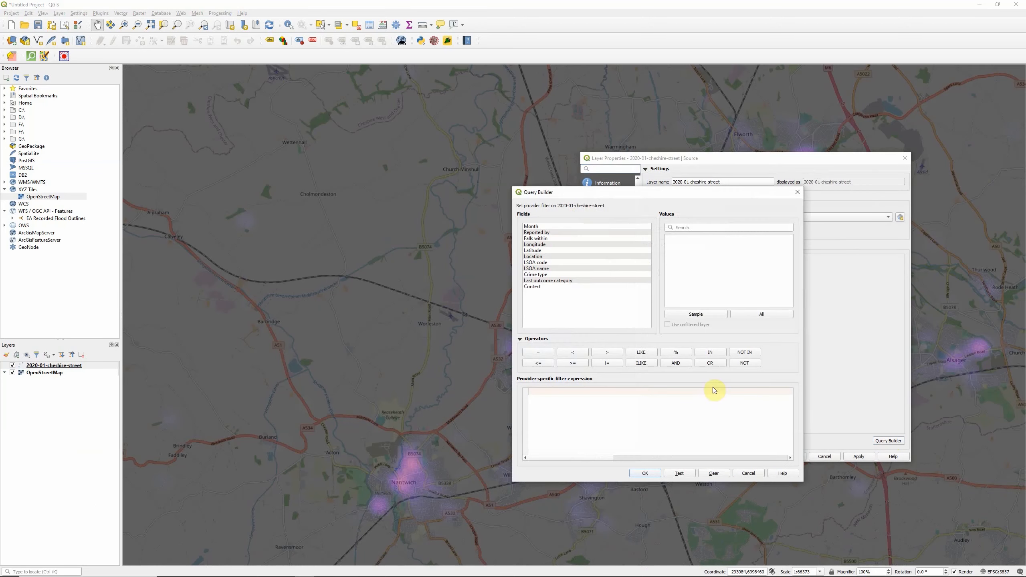
double_click(535, 275)
click(538, 352)
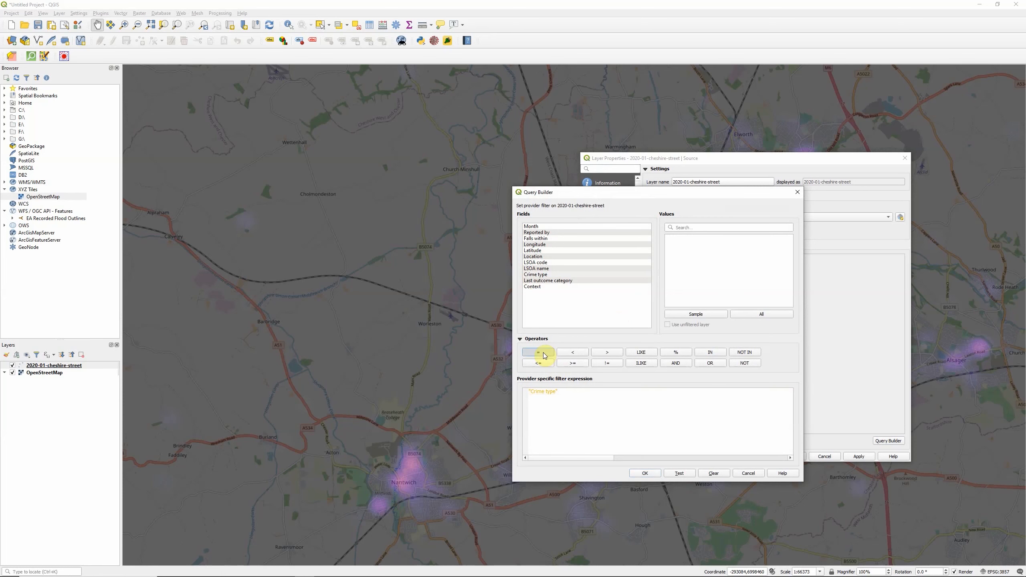
click(760, 315)
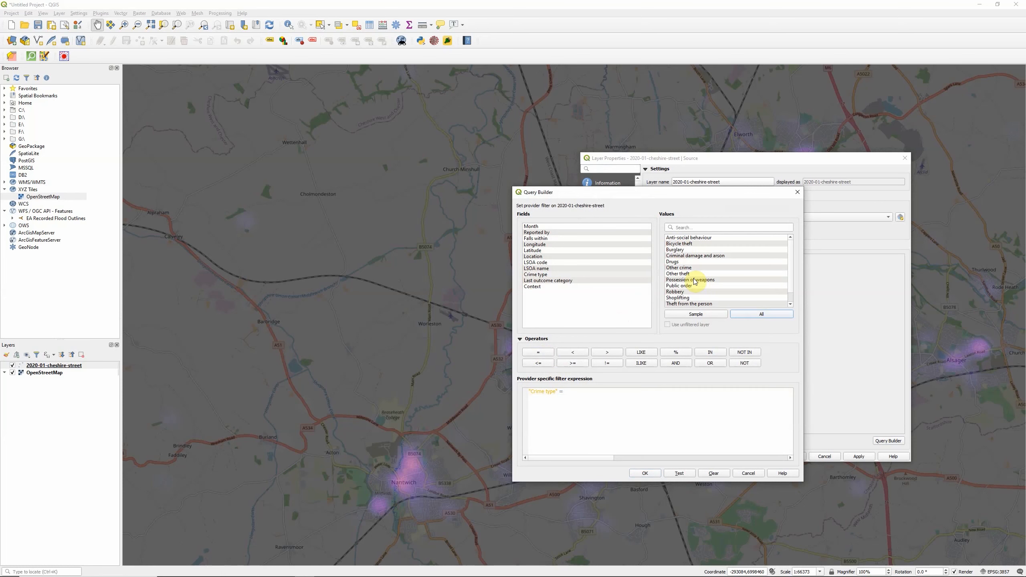
double_click(683, 250)
click(646, 473)
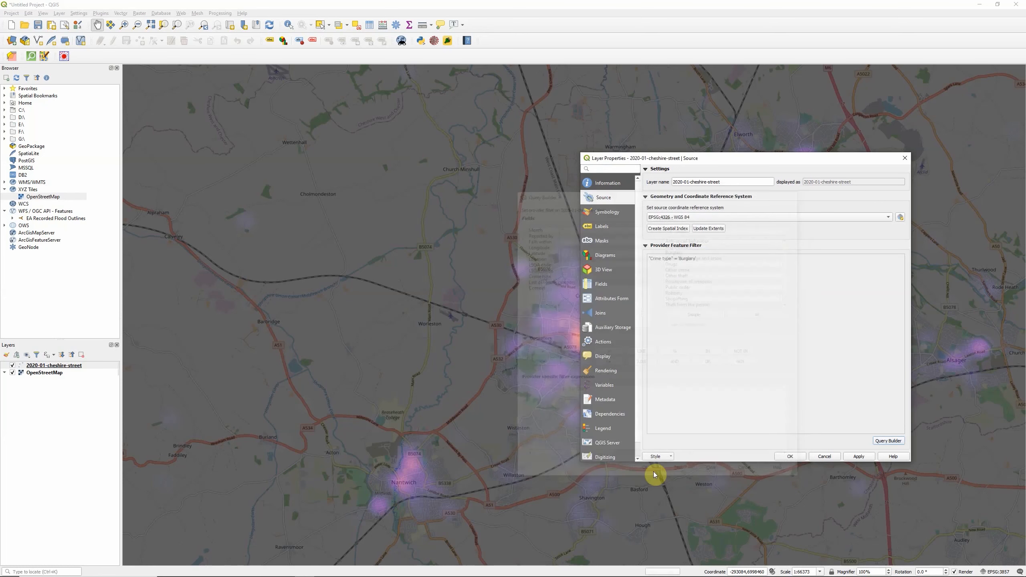
drag(707, 164, 806, 150)
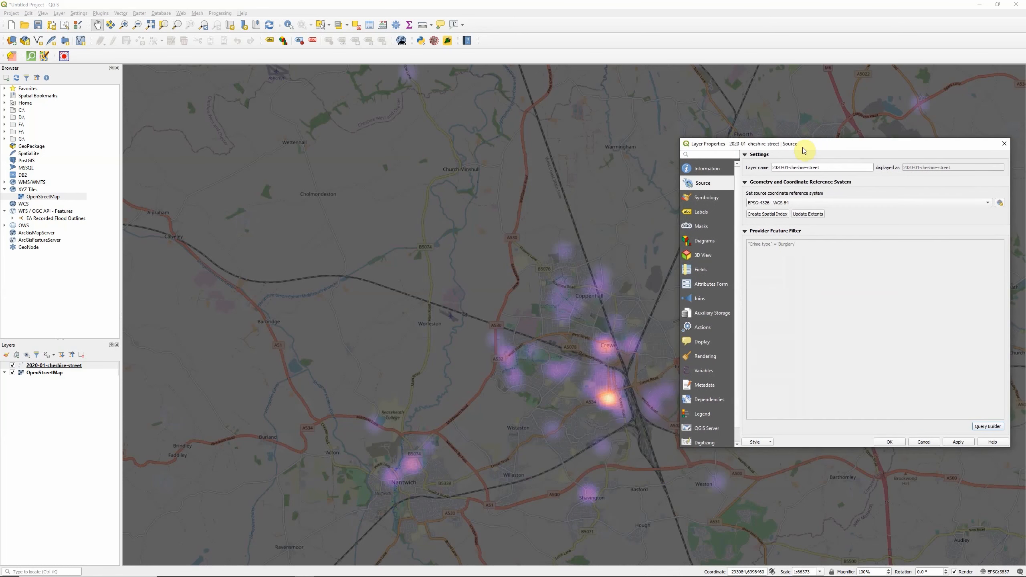
click(890, 442)
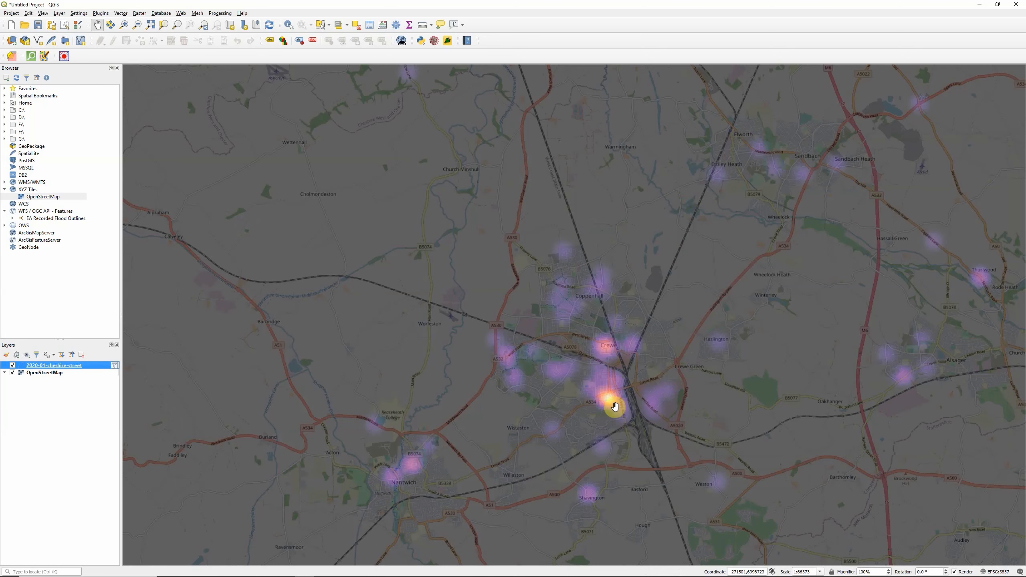
Inspect the burglary hotspots around Crewe, across the county and around Warrington.
scroll(614, 416, up, 1)
scroll(615, 407, up, 1)
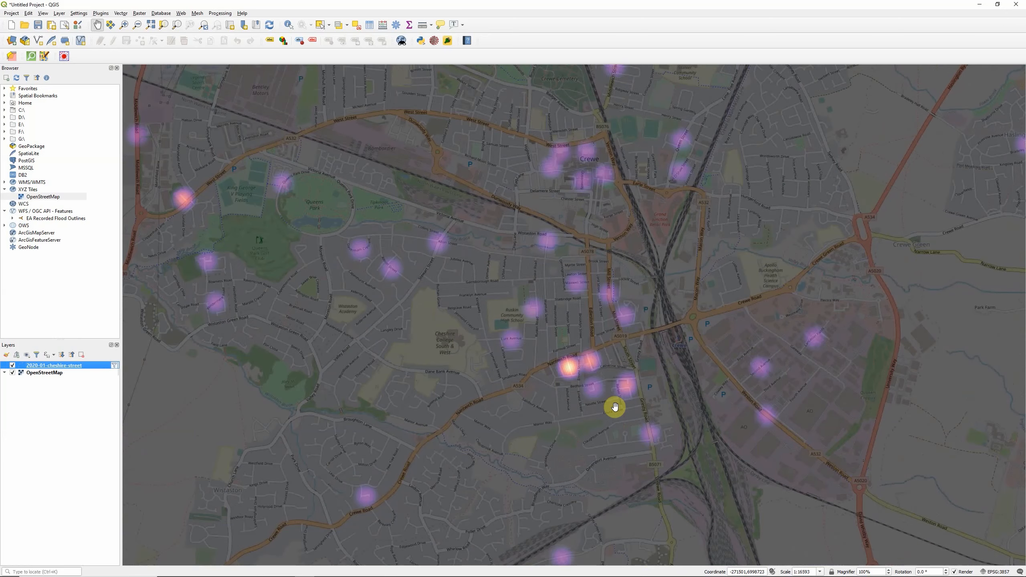
scroll(615, 407, down, 4)
drag(449, 174, 459, 367)
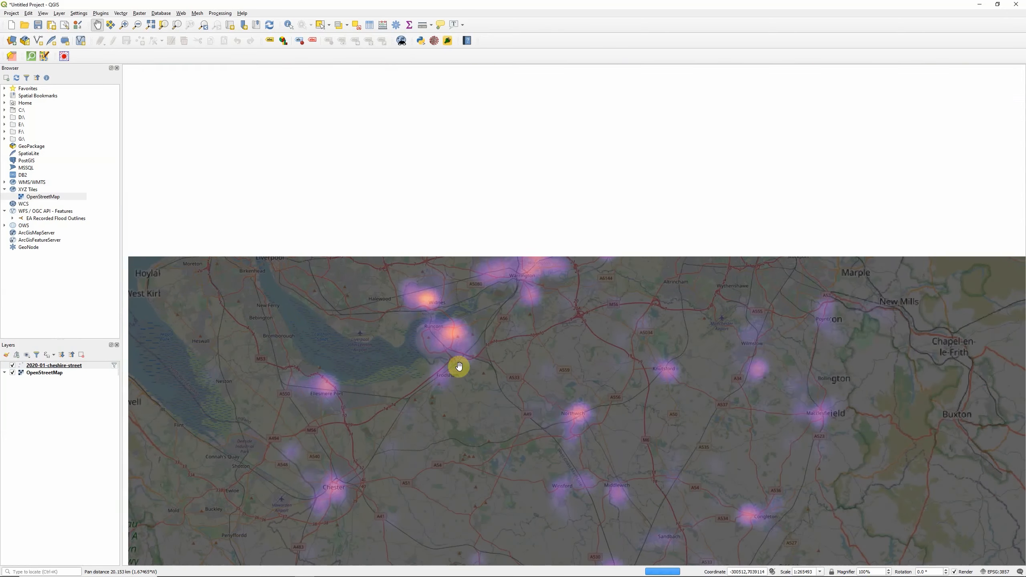
scroll(518, 272, up, 3)
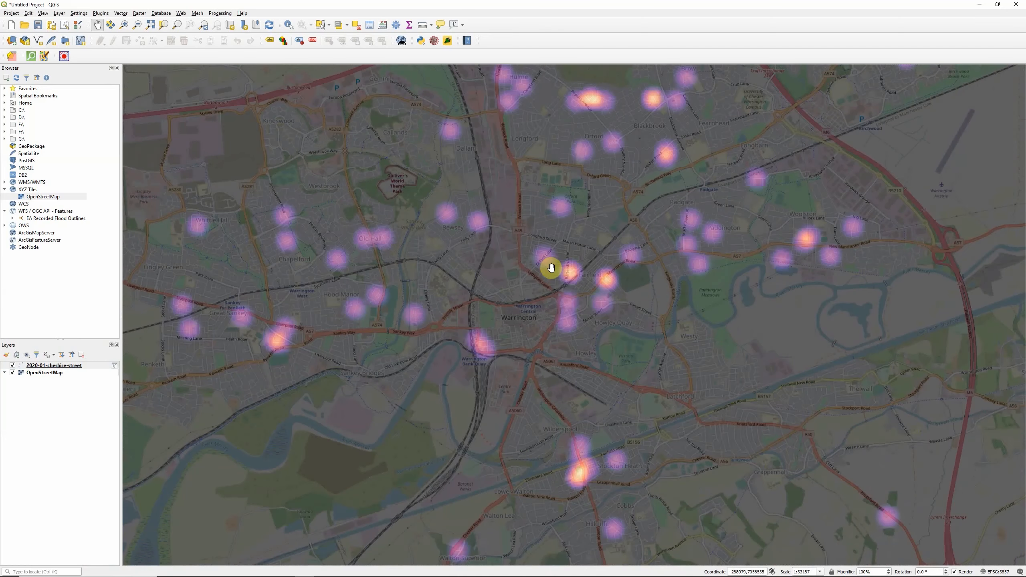
drag(551, 268, 545, 343)
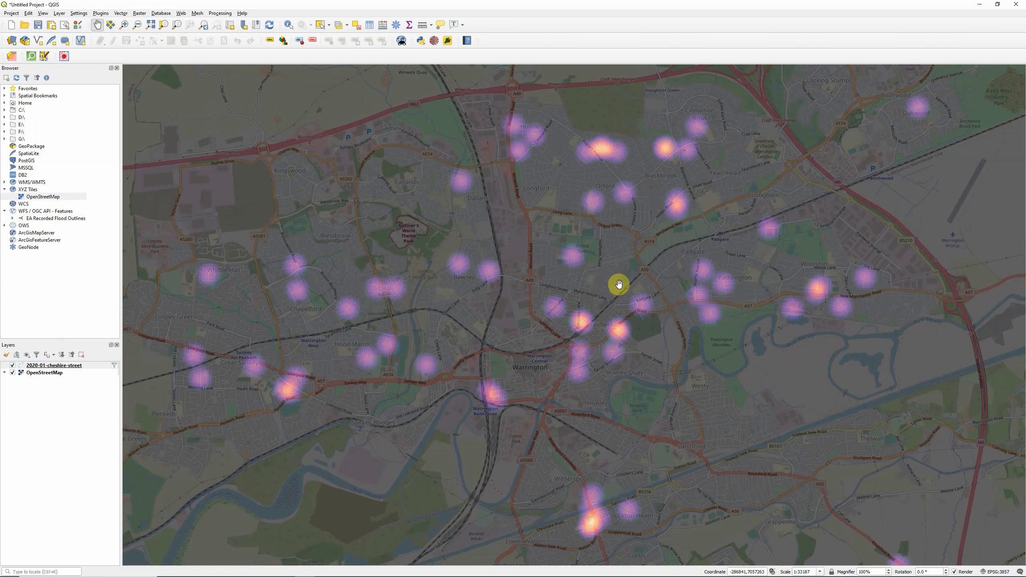
Replace the provider filter of the 2020-01-cheshire-street layer with "Crime type" = 'Shoplifting' and accept the layer properties.
right_click(42, 369)
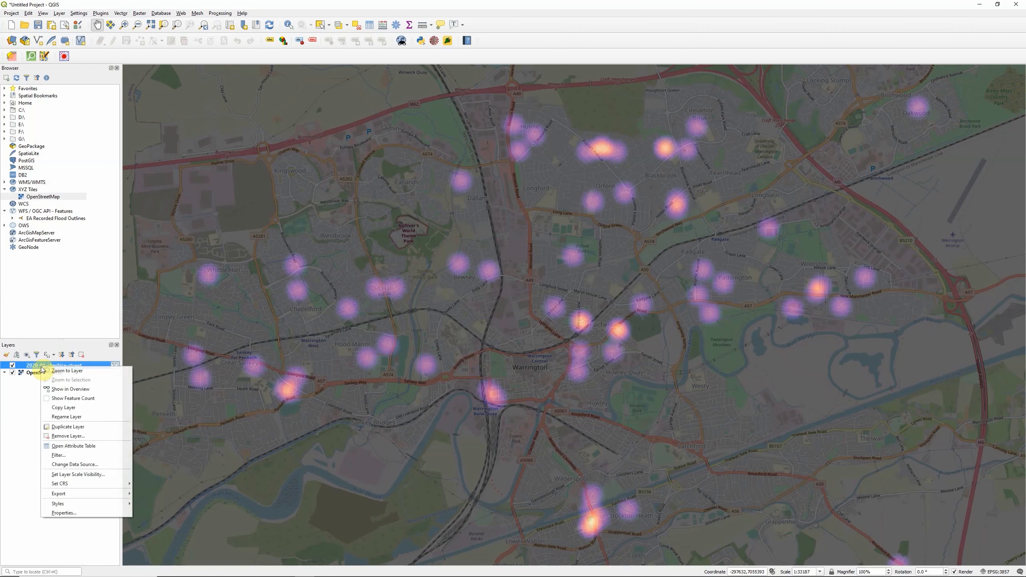
click(64, 514)
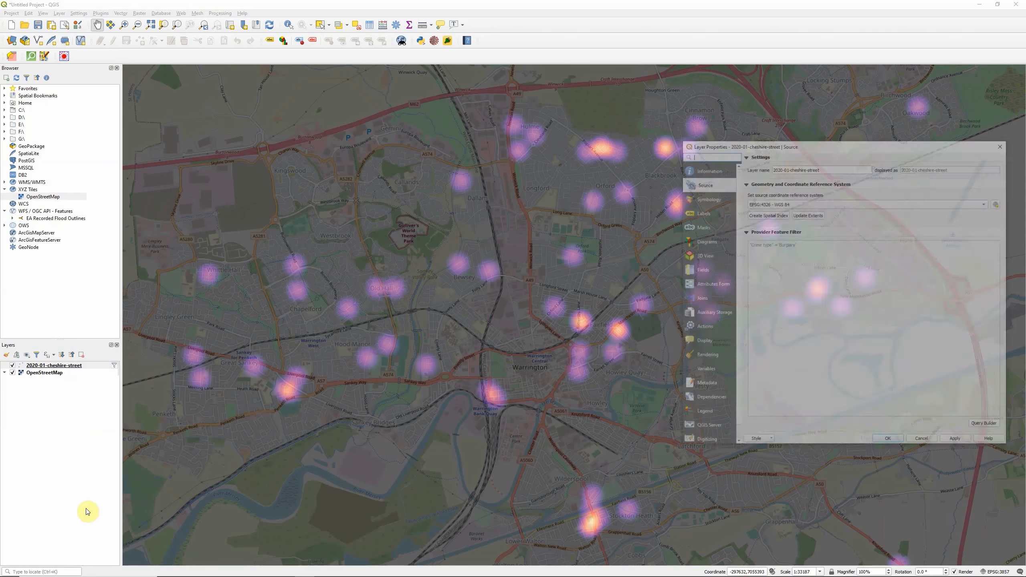
click(988, 427)
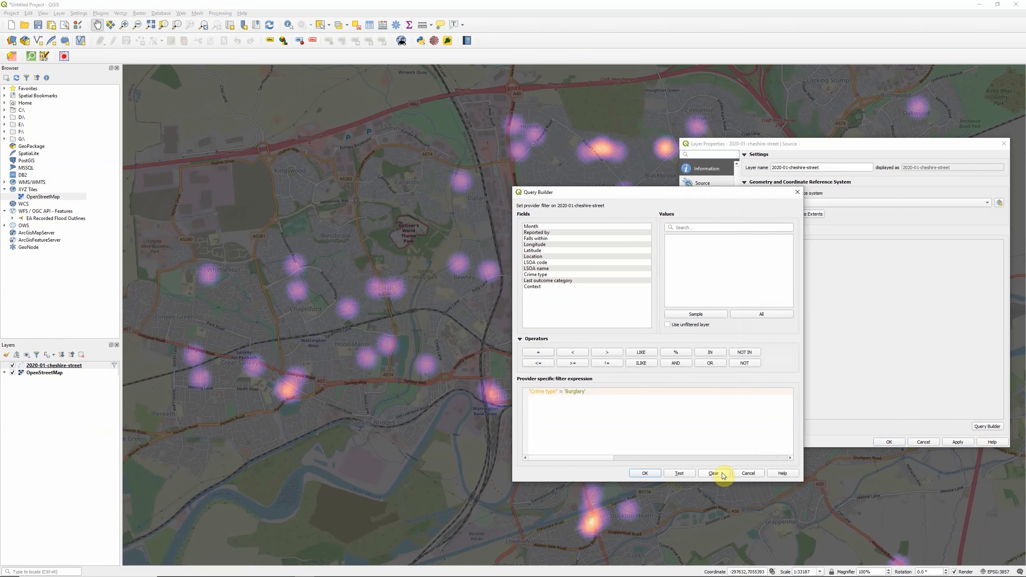
click(714, 474)
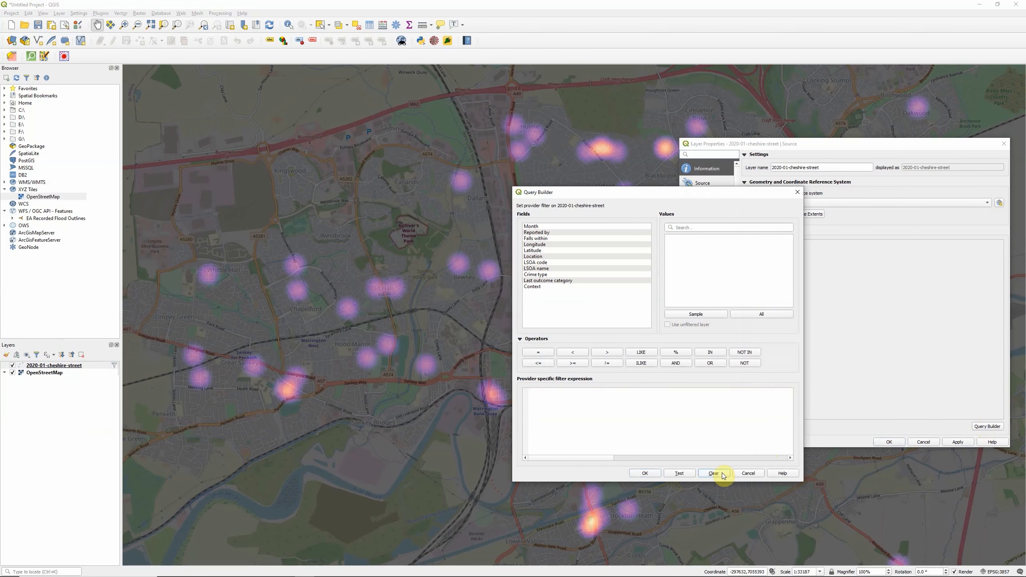
double_click(536, 274)
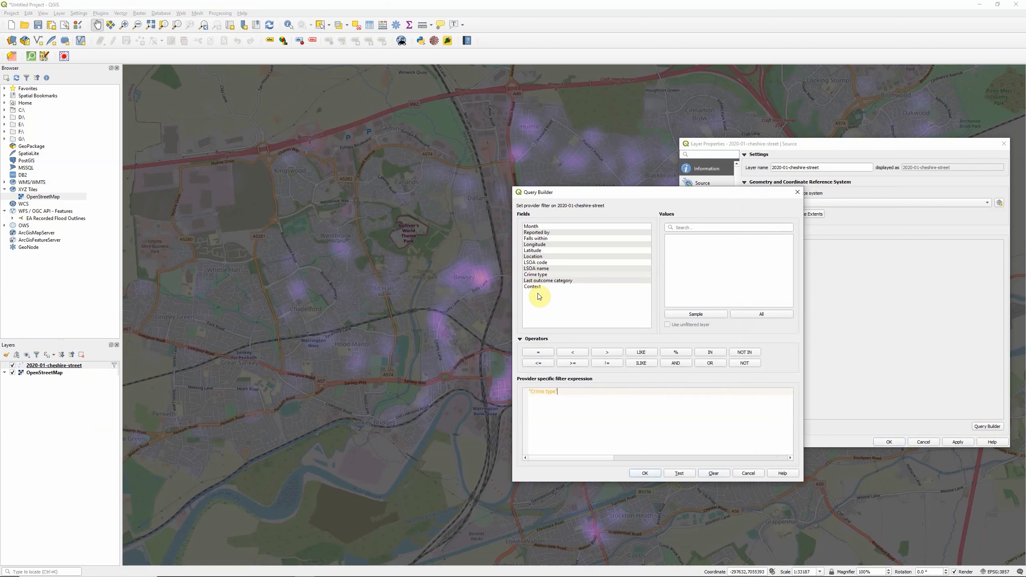
click(538, 353)
click(766, 315)
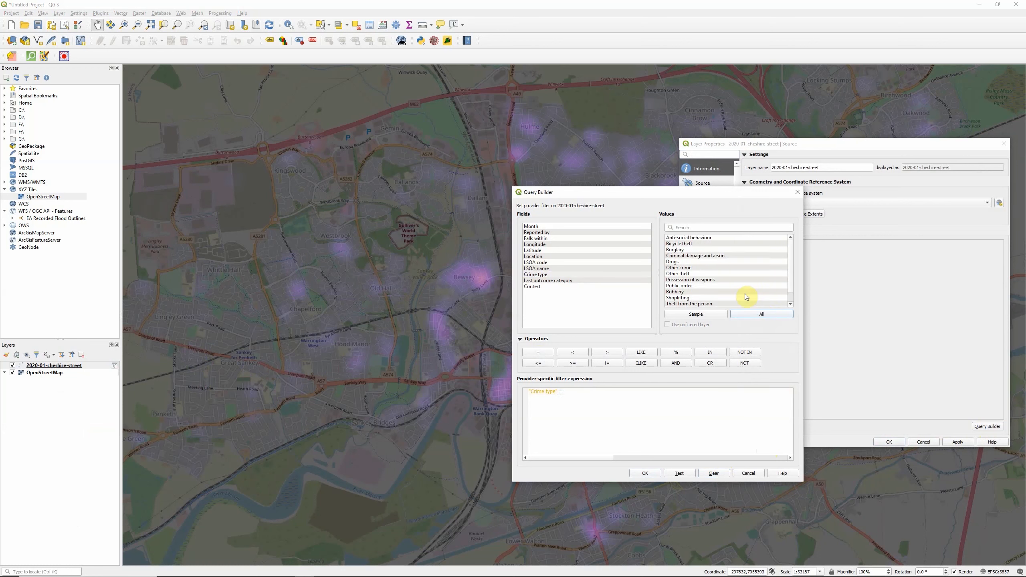
double_click(676, 298)
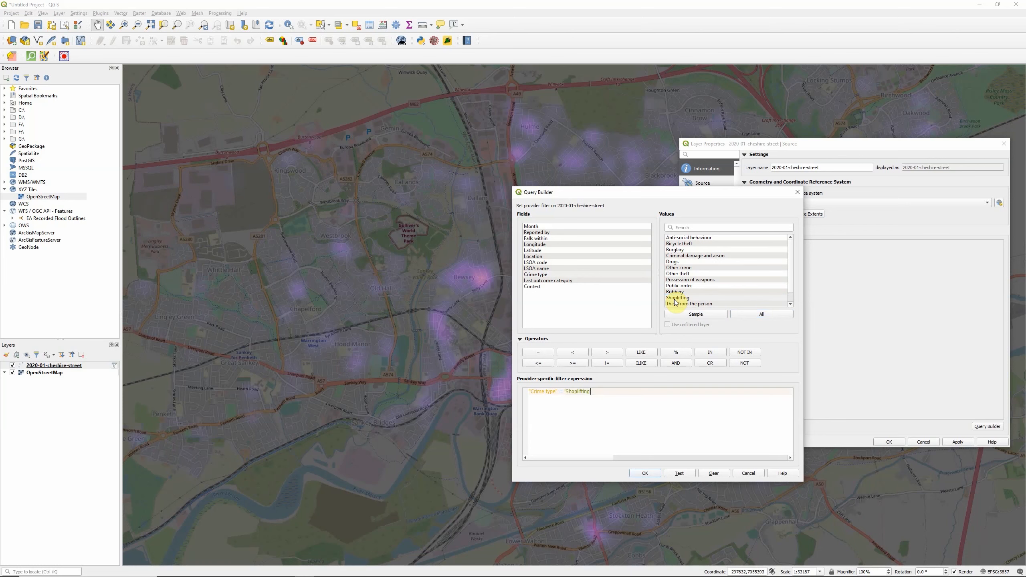
click(646, 474)
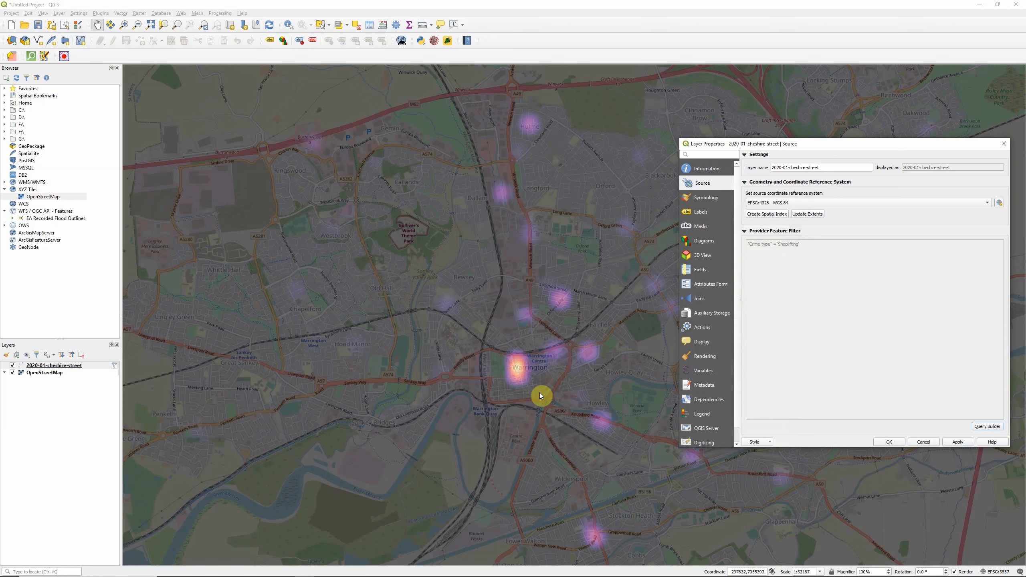
click(895, 442)
Inspect the shoplifting hotspots around Warrington, across the county and in Chester.
scroll(550, 385, up, 1)
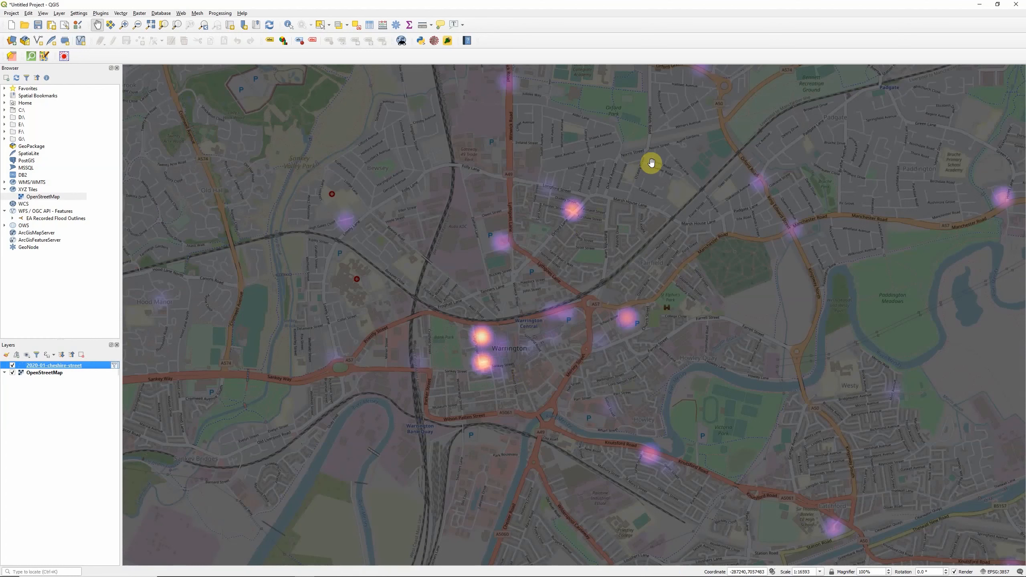
scroll(650, 164, down, 1)
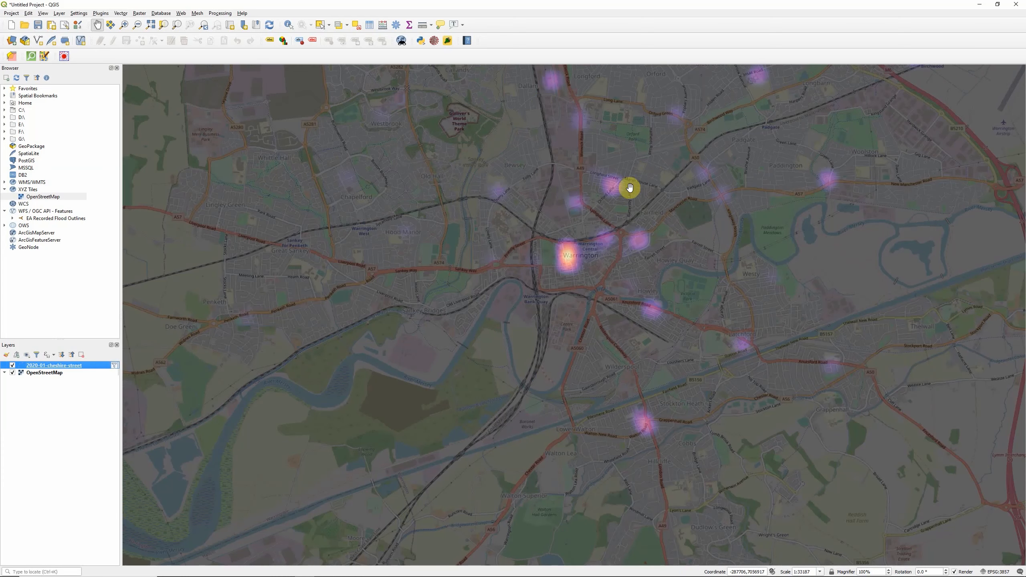
scroll(606, 258, down, 3)
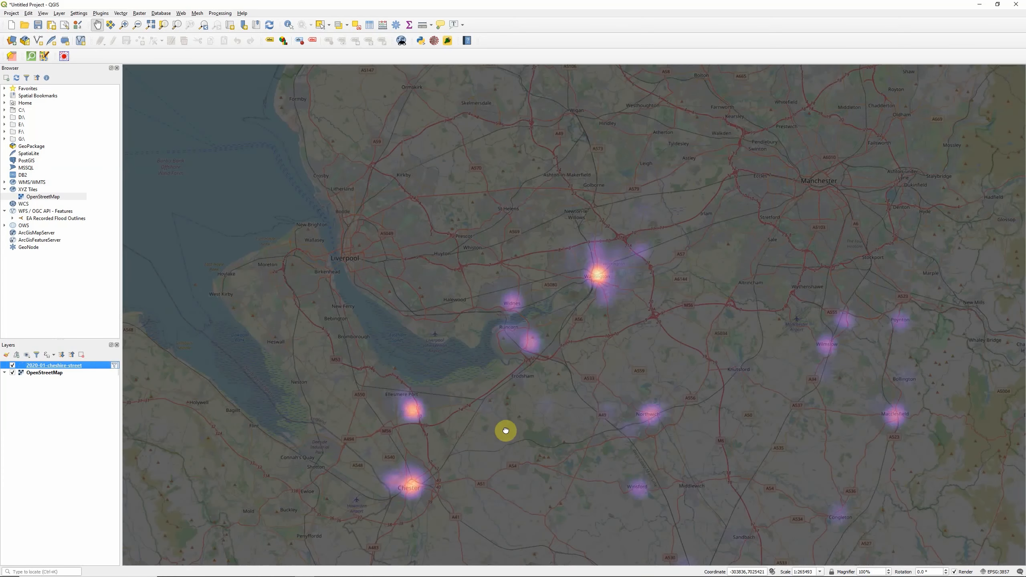
drag(360, 518, 378, 344)
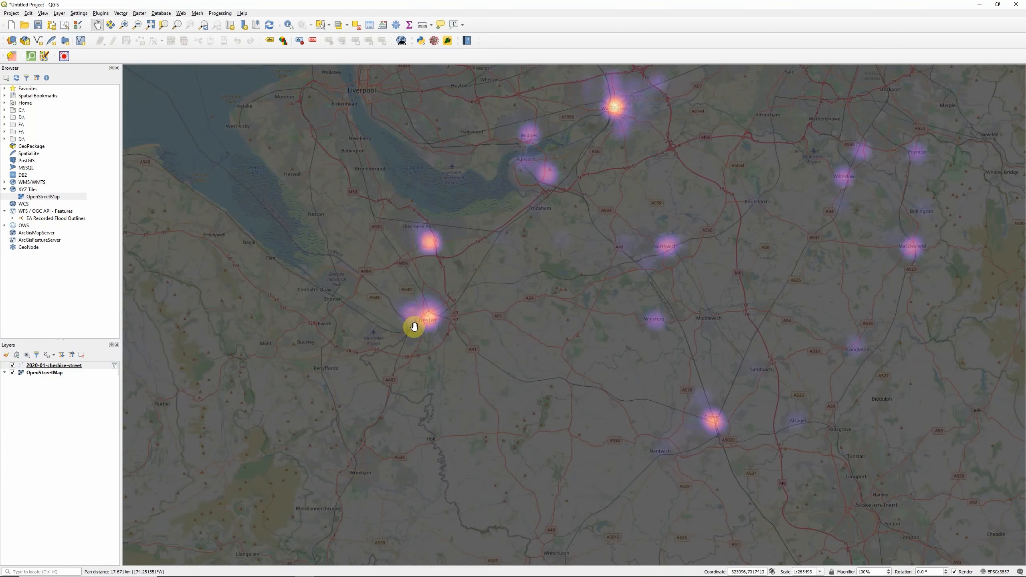
scroll(415, 326, up, 2)
scroll(457, 305, up, 1)
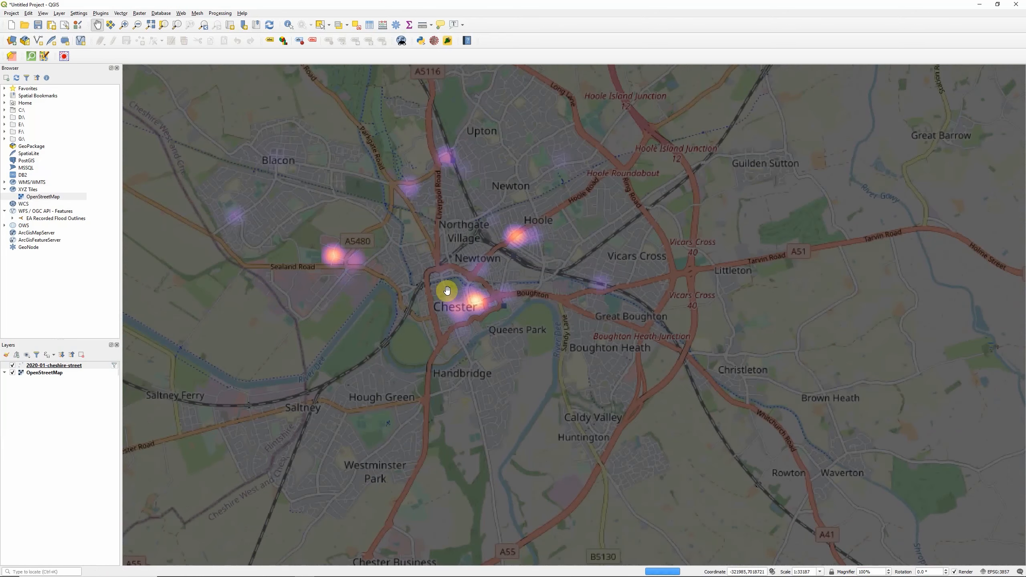
drag(433, 252, 431, 303)
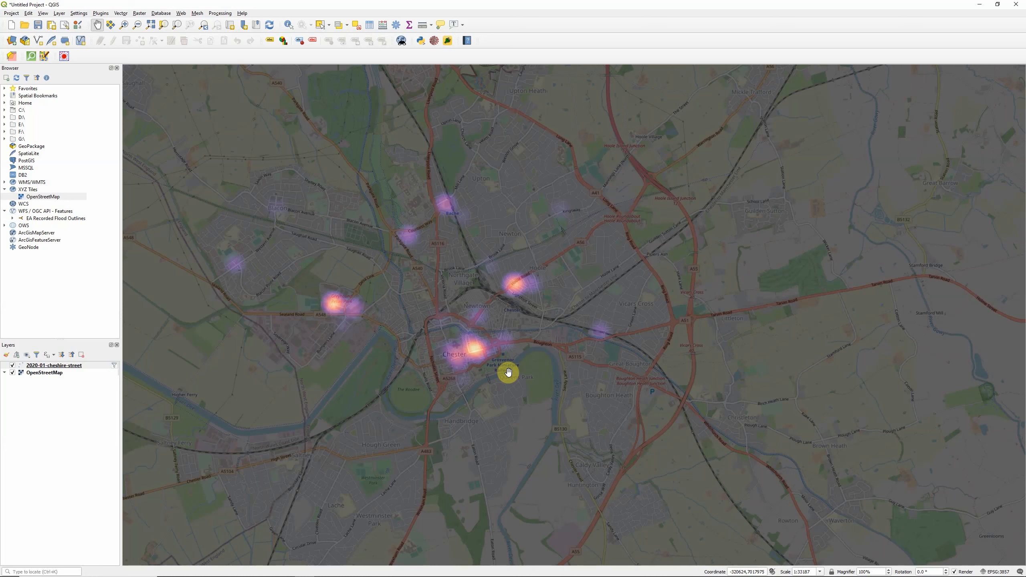
scroll(463, 354, up, 1)
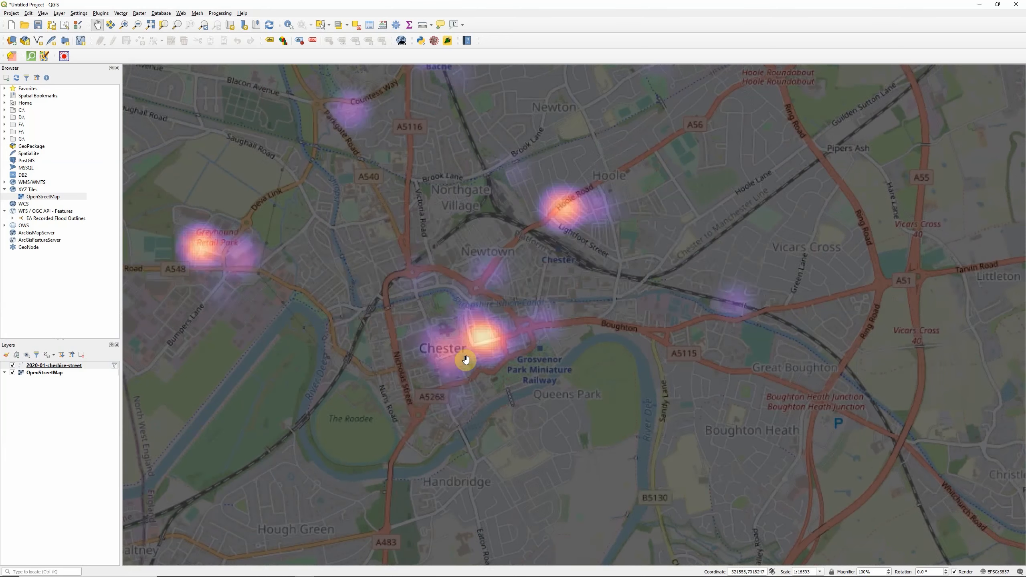
Switch the 2020-01-cheshire-street layer's symbology from Heatmap to Single symbol and accept the layer properties.
right_click(58, 366)
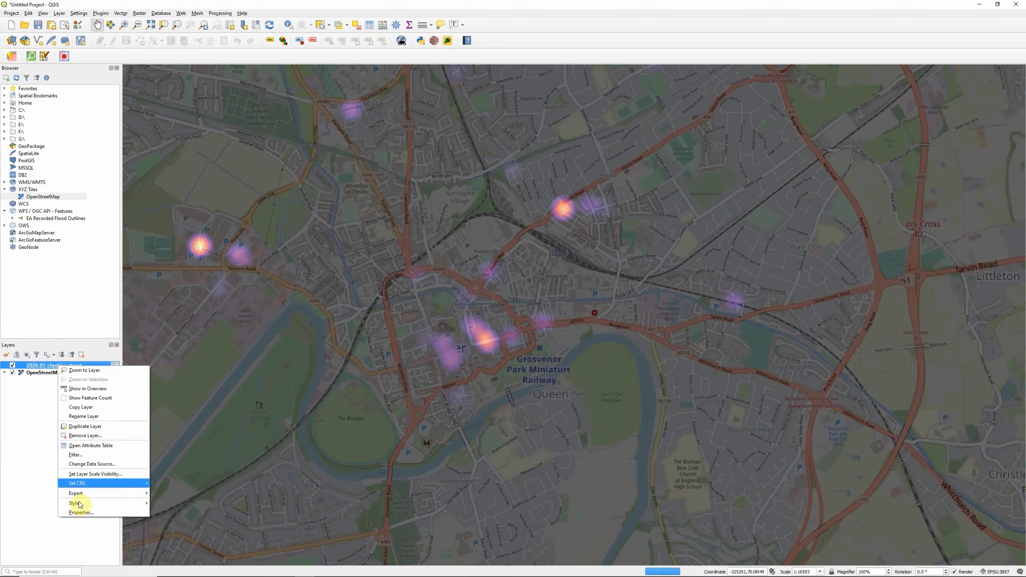
click(83, 513)
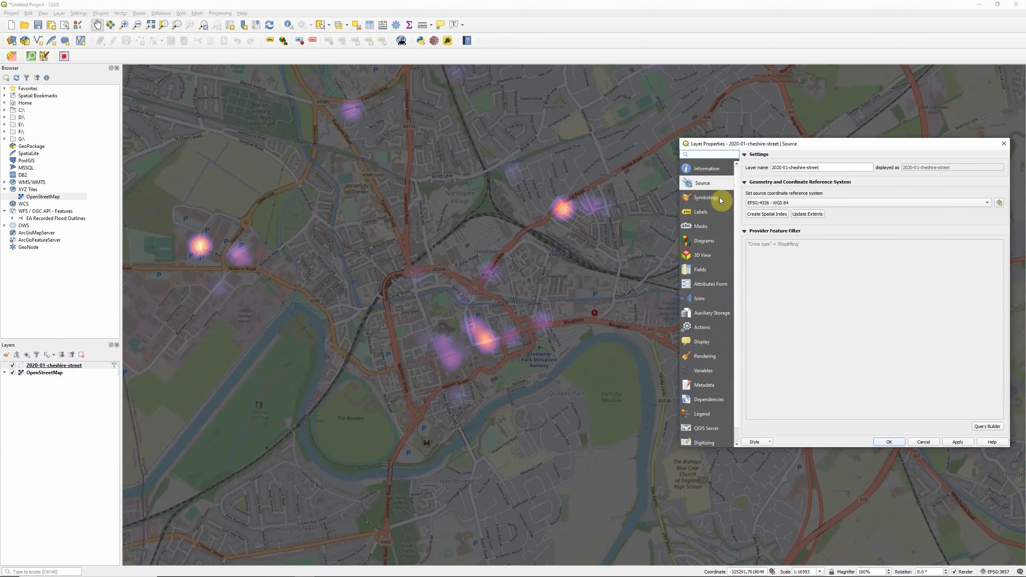
click(711, 198)
click(778, 156)
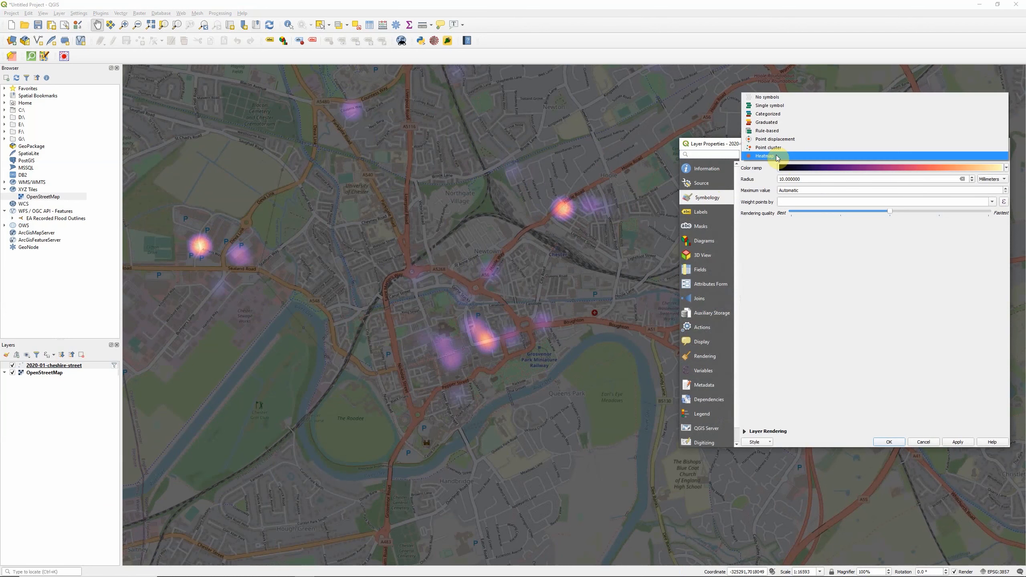
click(761, 106)
click(957, 442)
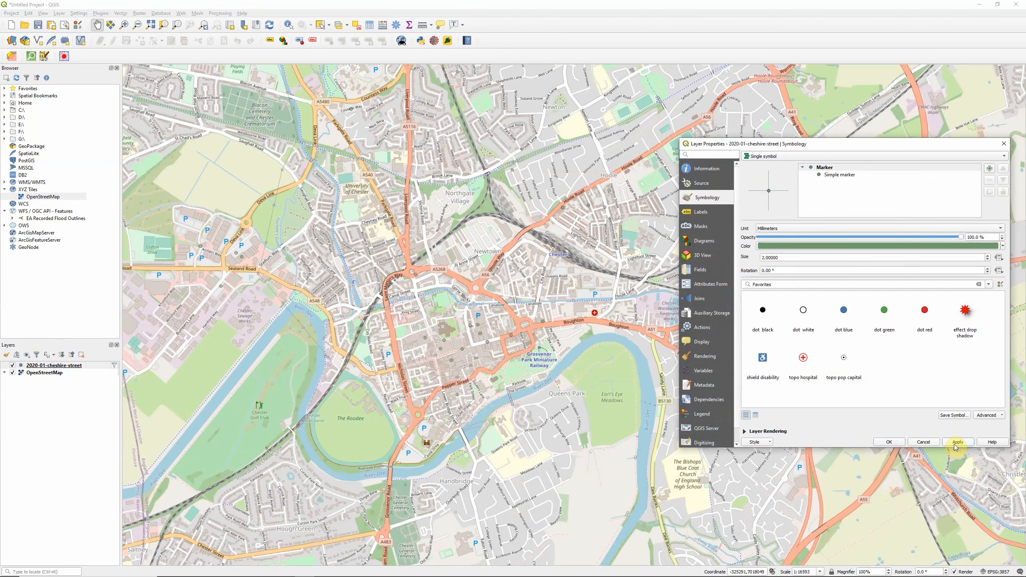
click(889, 442)
Identify two shoplifting points in central Chester to read their attributes, then close the identify results.
scroll(432, 336, up, 1)
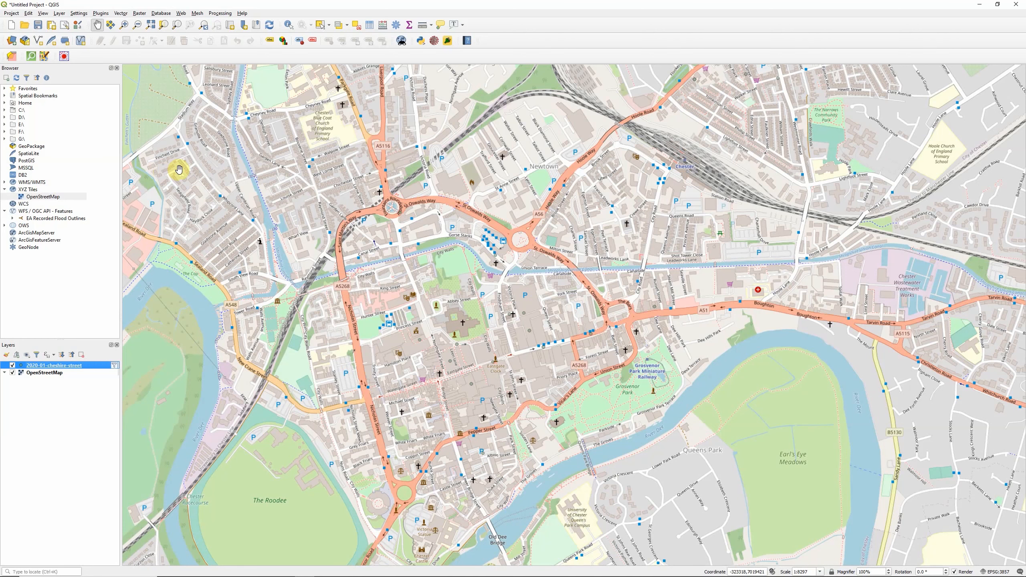
click(289, 27)
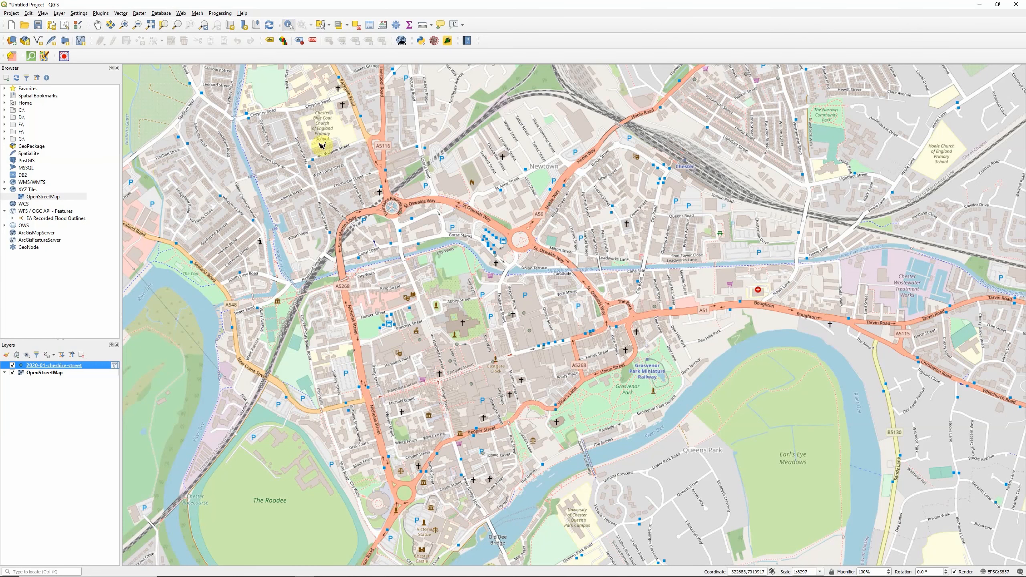
click(423, 342)
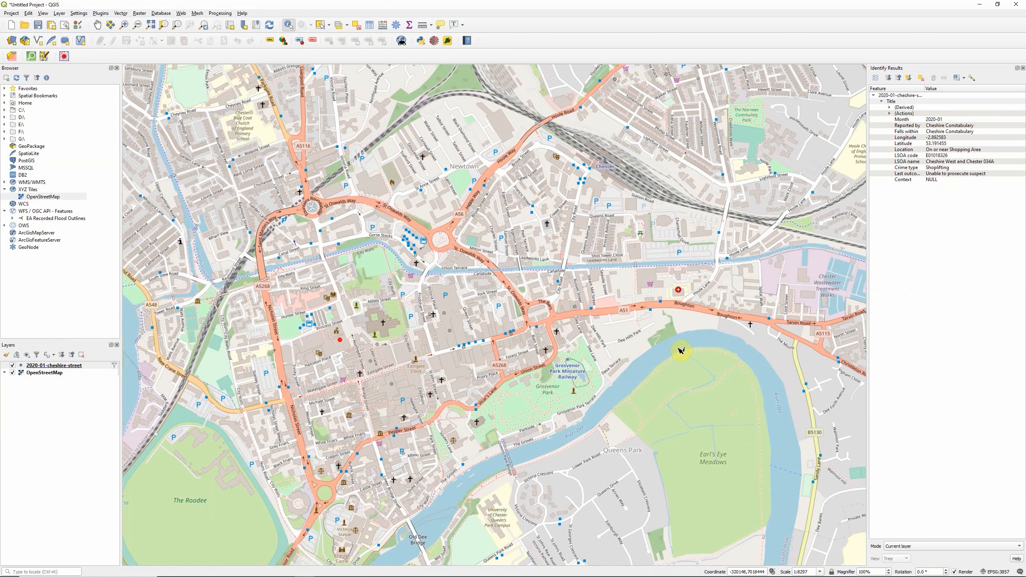
click(449, 315)
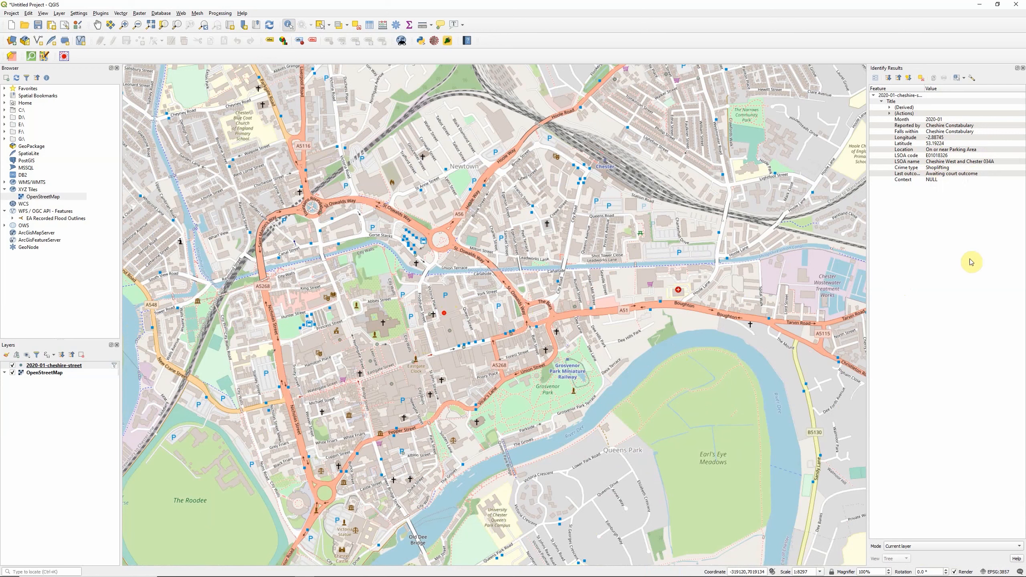
click(1023, 68)
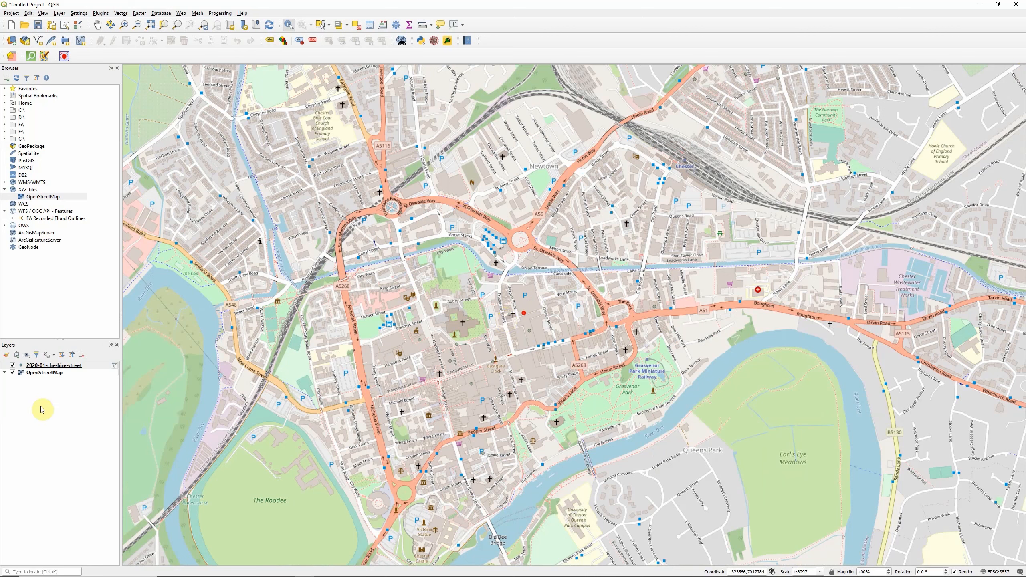
Restyle the 2020-01-cheshire-street layer as a Heatmap and apply it.
right_click(56, 366)
click(90, 511)
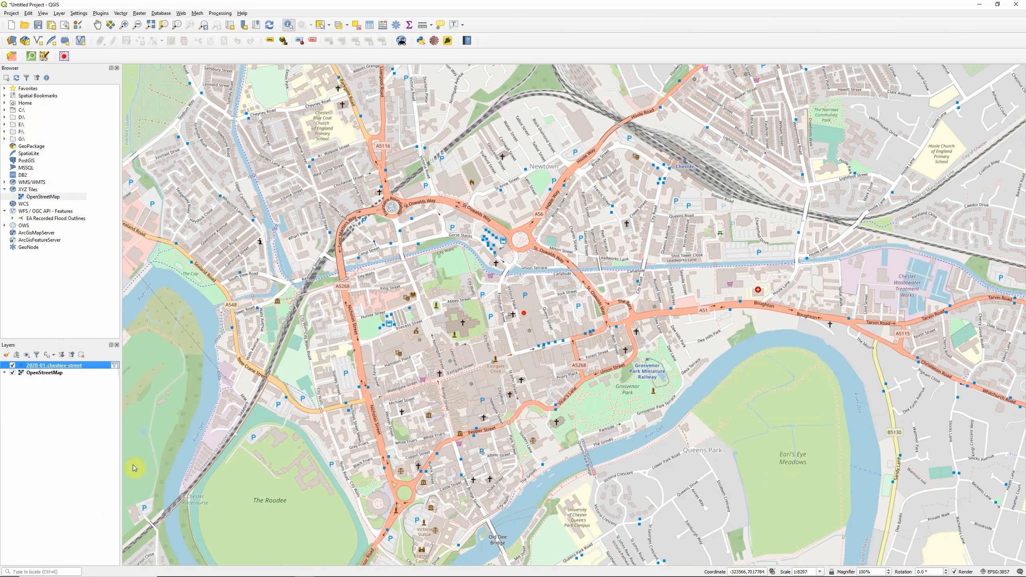
click(790, 155)
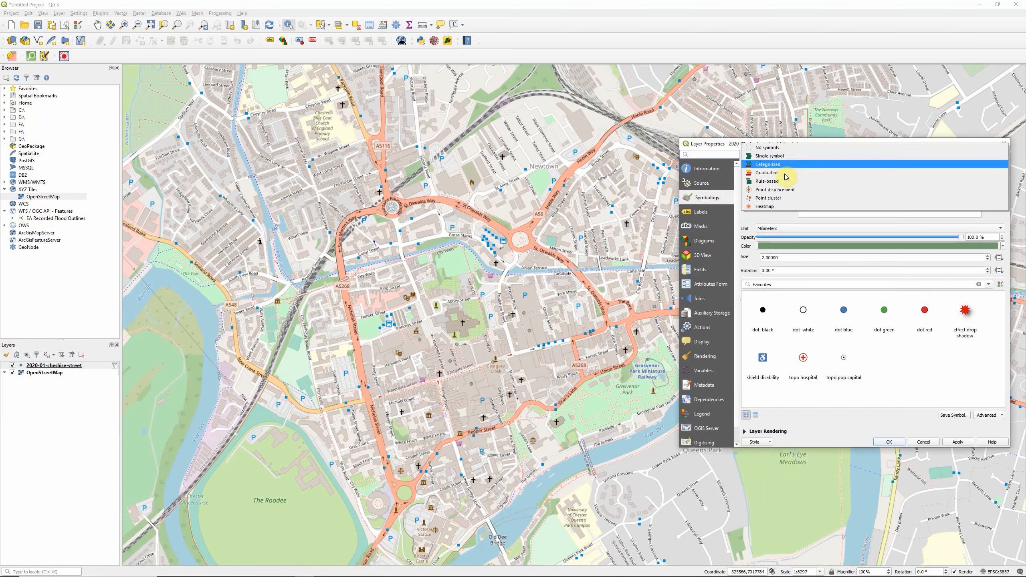
click(768, 206)
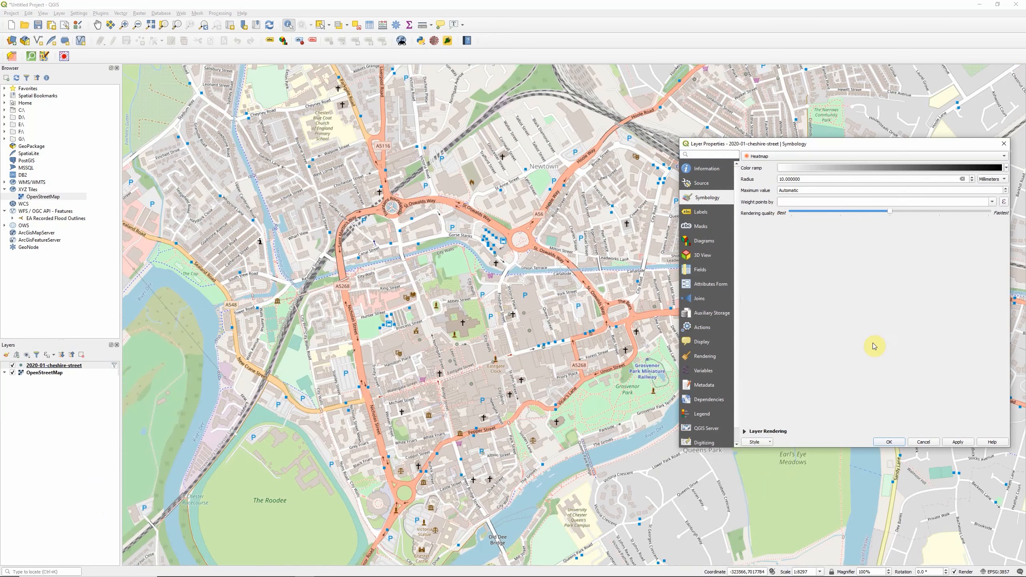
click(961, 443)
Apply the Magma color ramp to the heatmap, keeping the properties dialog clear of the central Chester hotspots.
drag(877, 147, 681, 139)
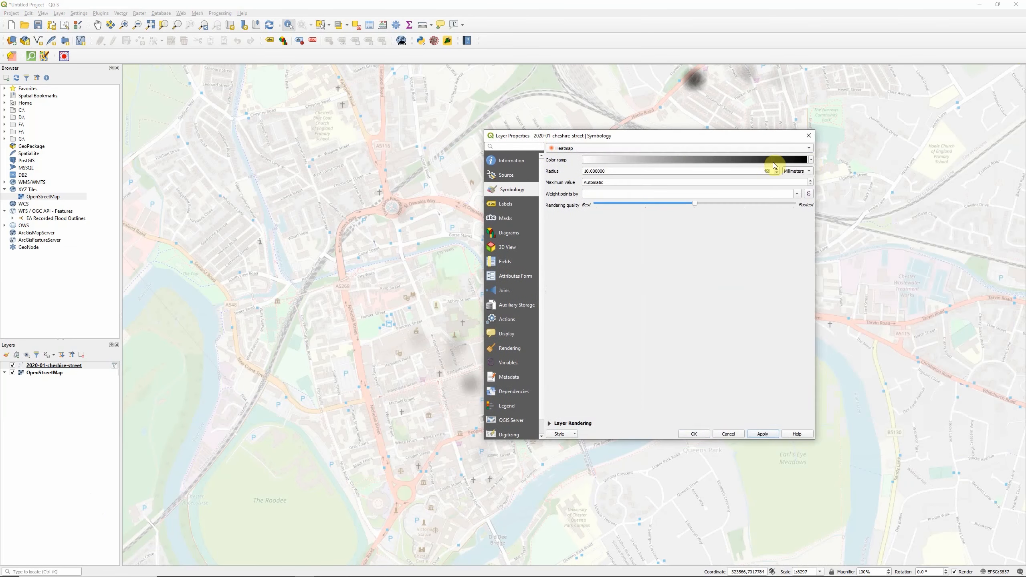
click(812, 160)
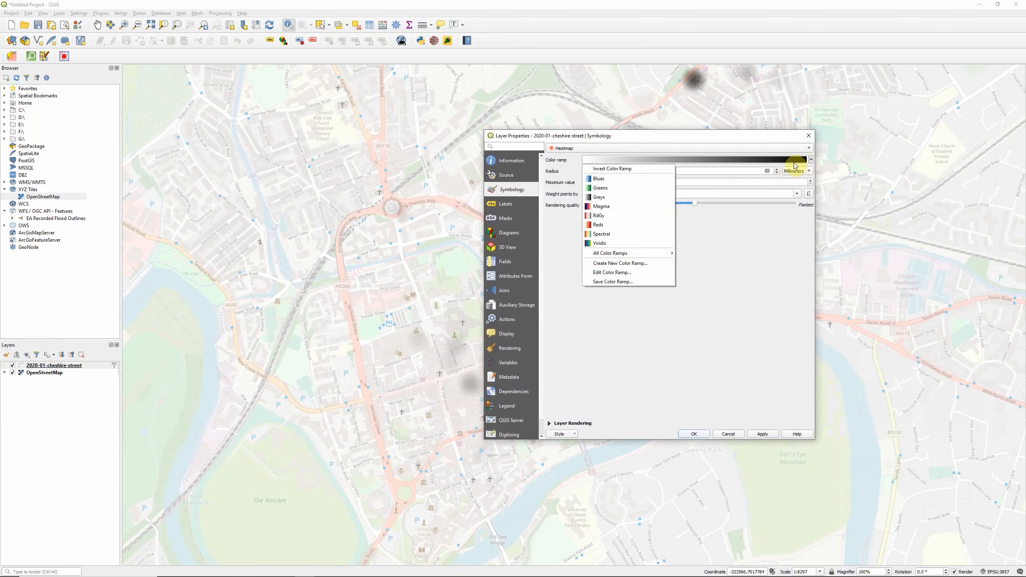
click(625, 205)
click(764, 435)
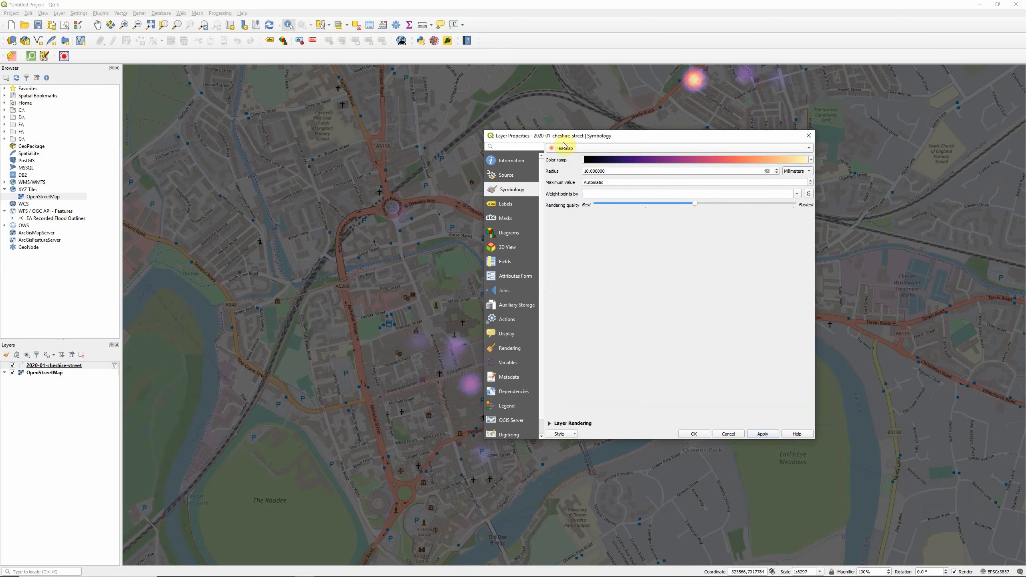
drag(591, 139, 722, 139)
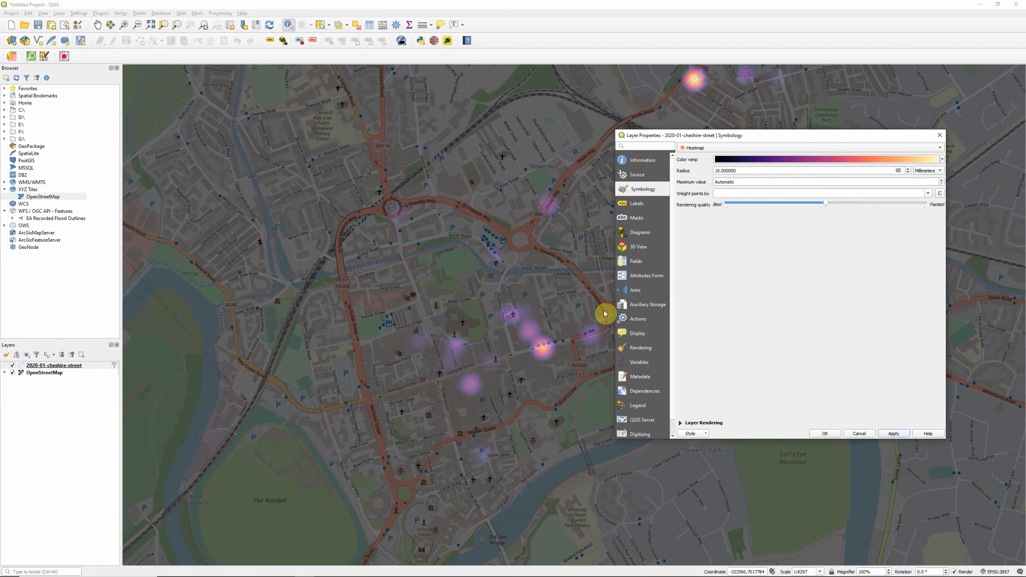
Switch the heatmap radius unit of the 2020-01-cheshire-street layer to Map Units, accept it and inspect the hotspots around Foregate Street.
click(928, 170)
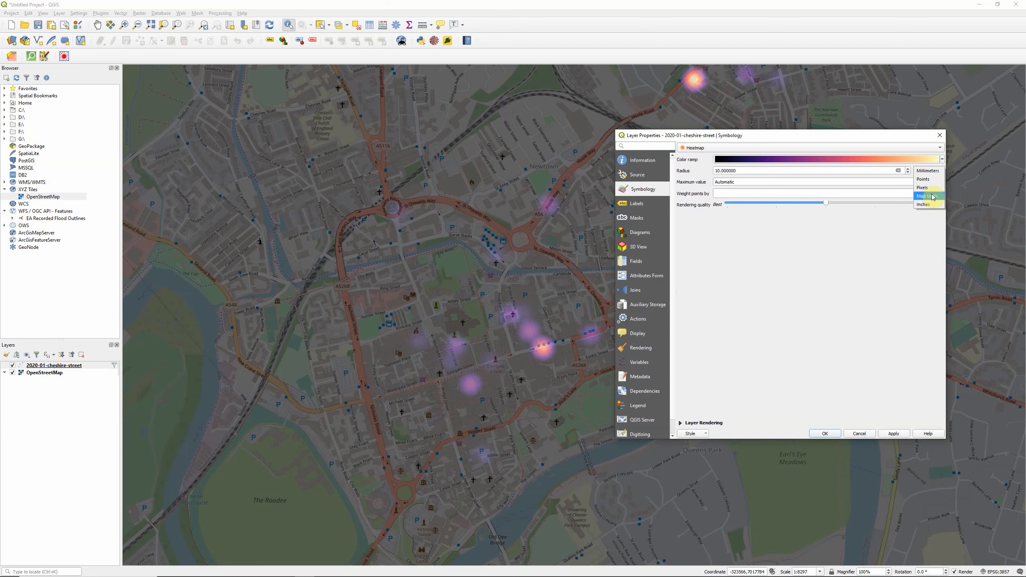
click(927, 170)
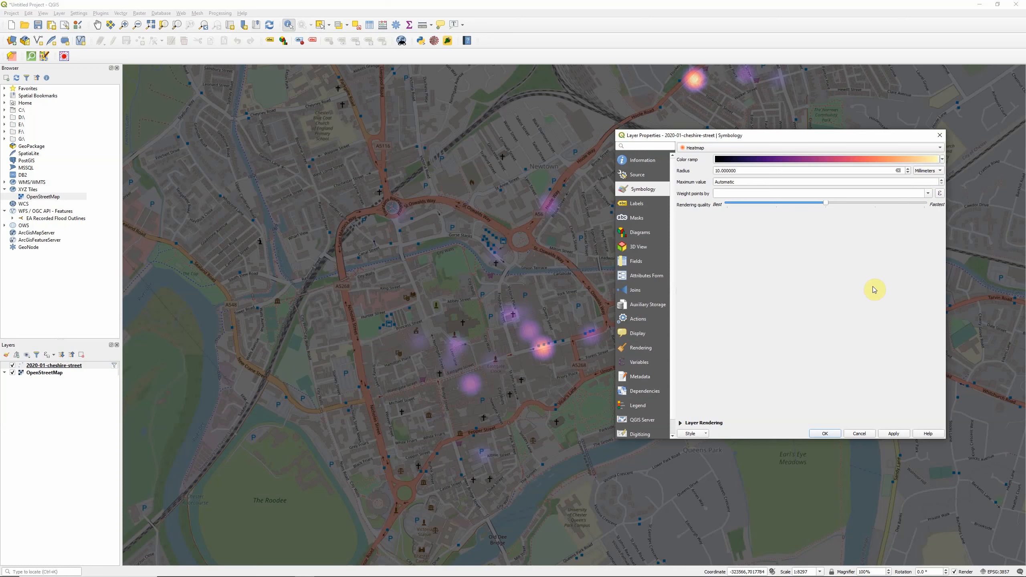
click(938, 171)
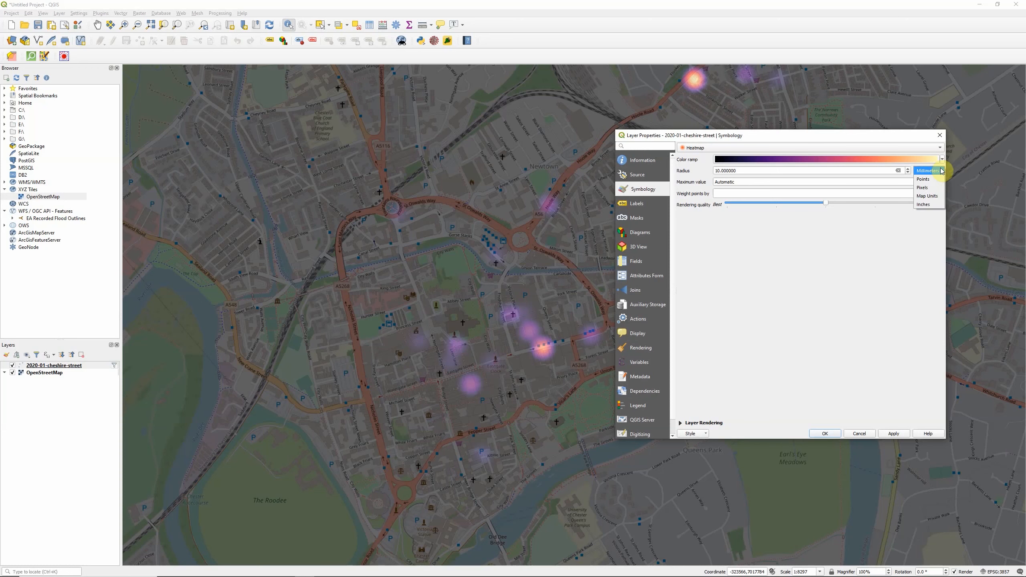
click(924, 198)
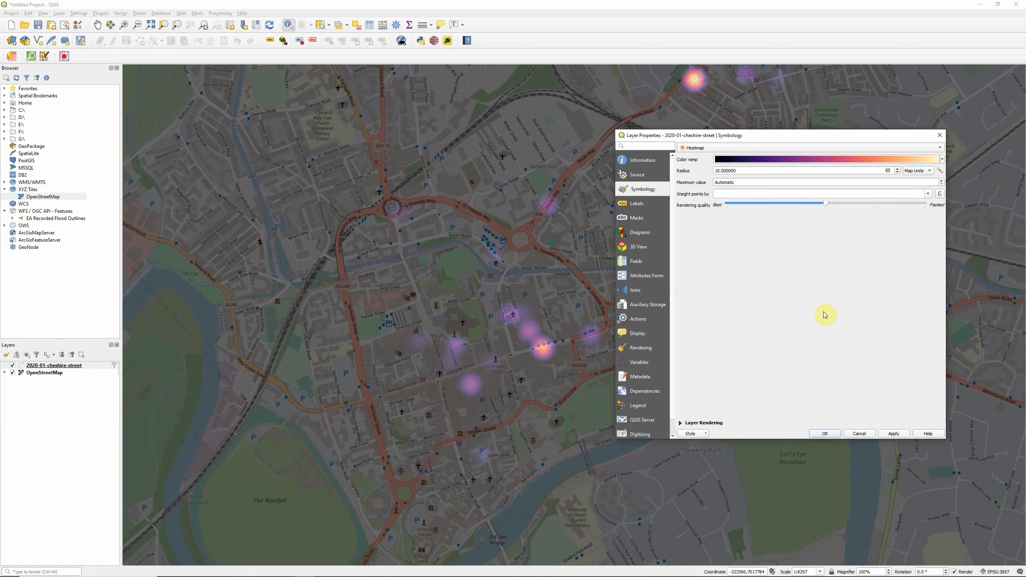
click(894, 434)
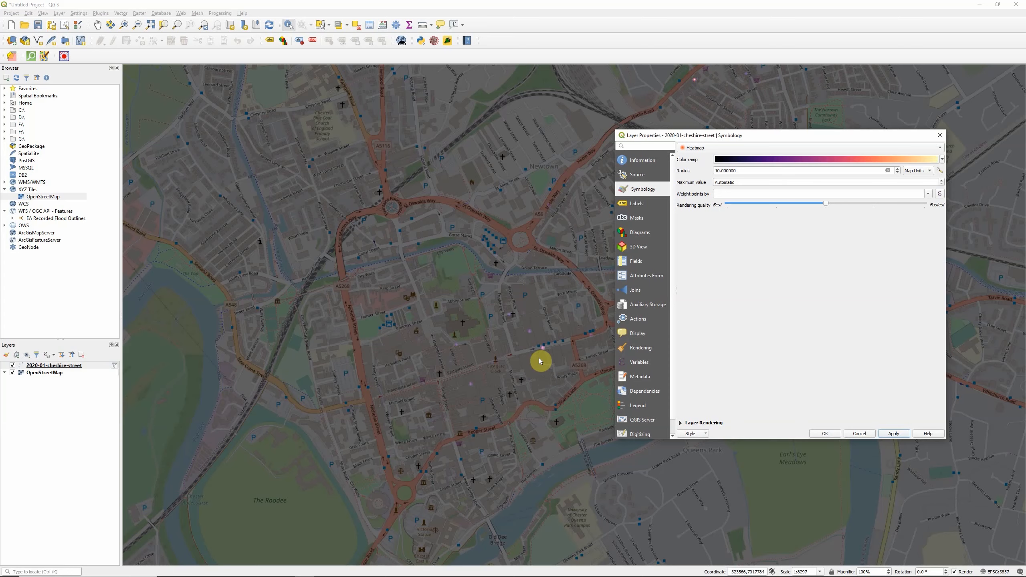
click(824, 434)
scroll(536, 353, up, 3)
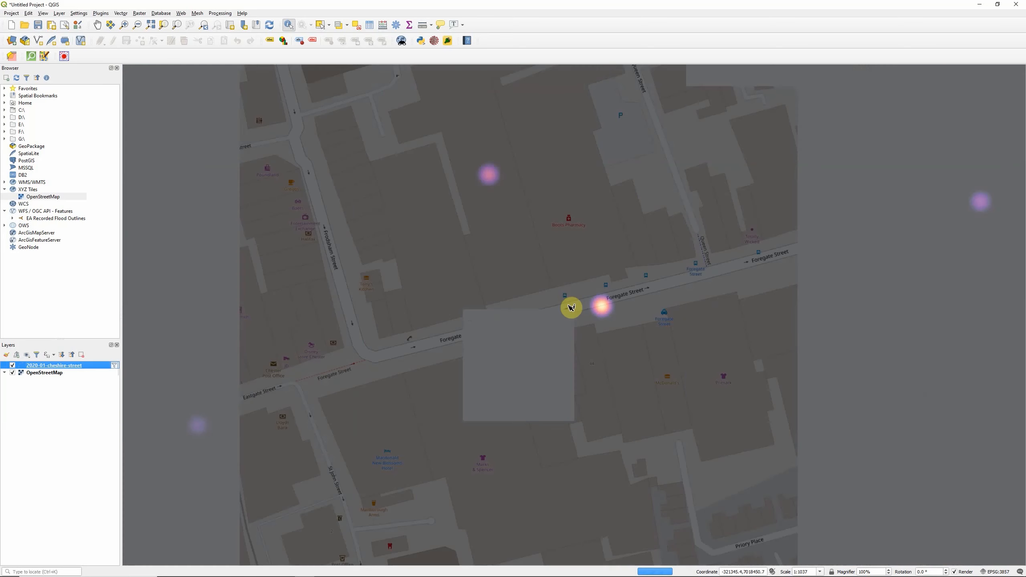
scroll(572, 308, down, 2)
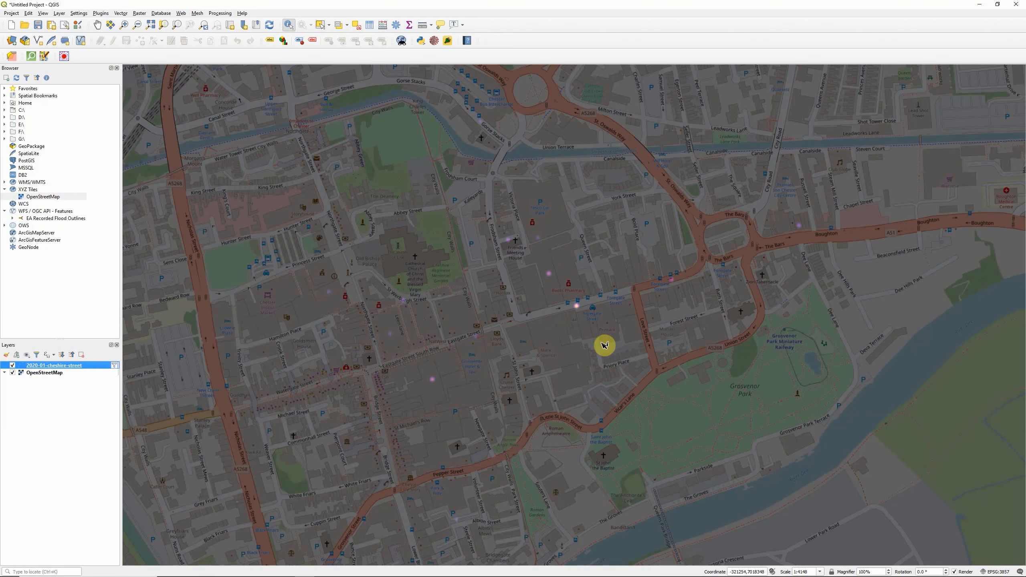
Check the project's coordinate reference system and the heatmap radius settings of the 2020-01-cheshire-street layer without changing them.
click(995, 572)
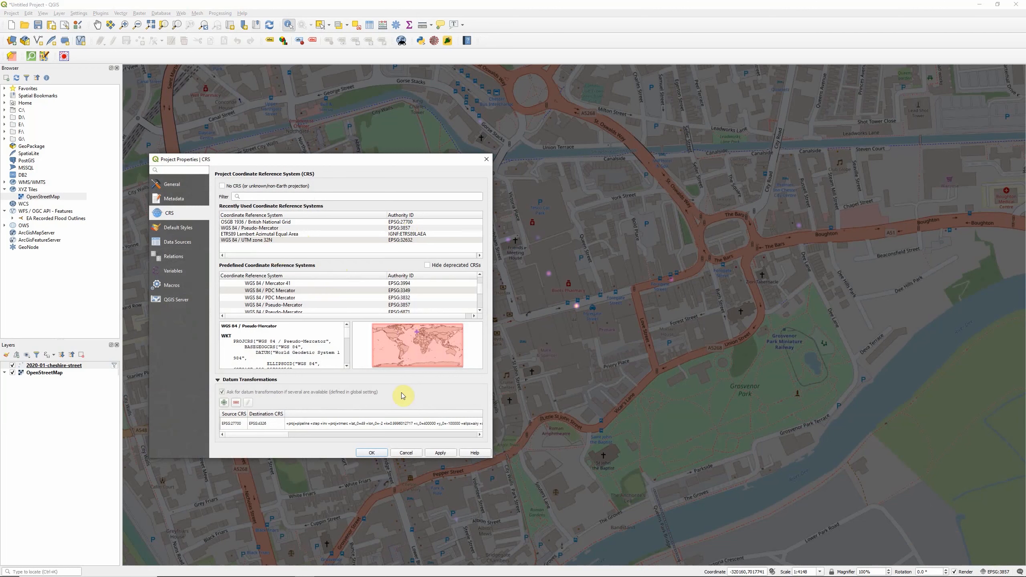
click(372, 453)
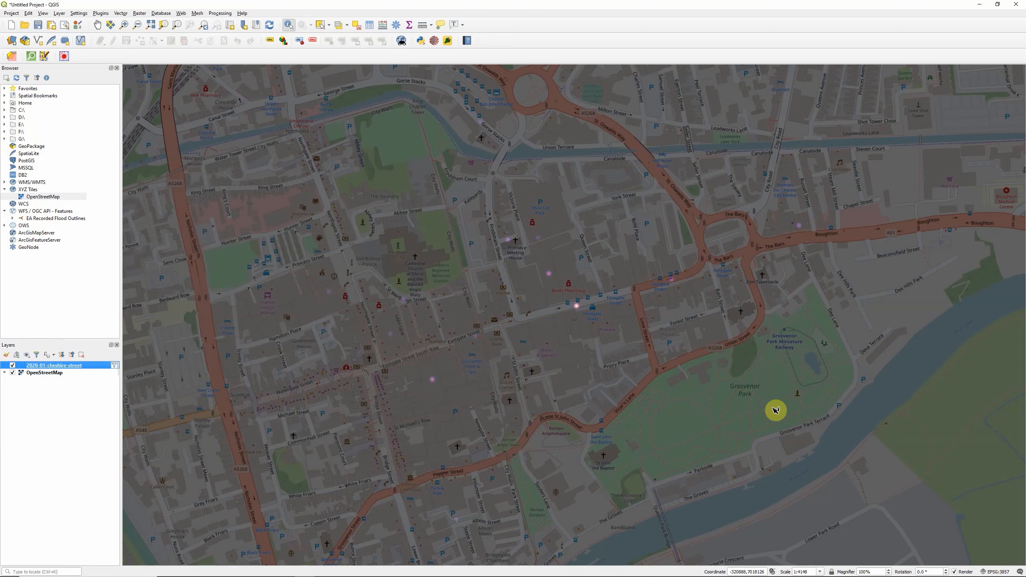
right_click(69, 365)
click(94, 512)
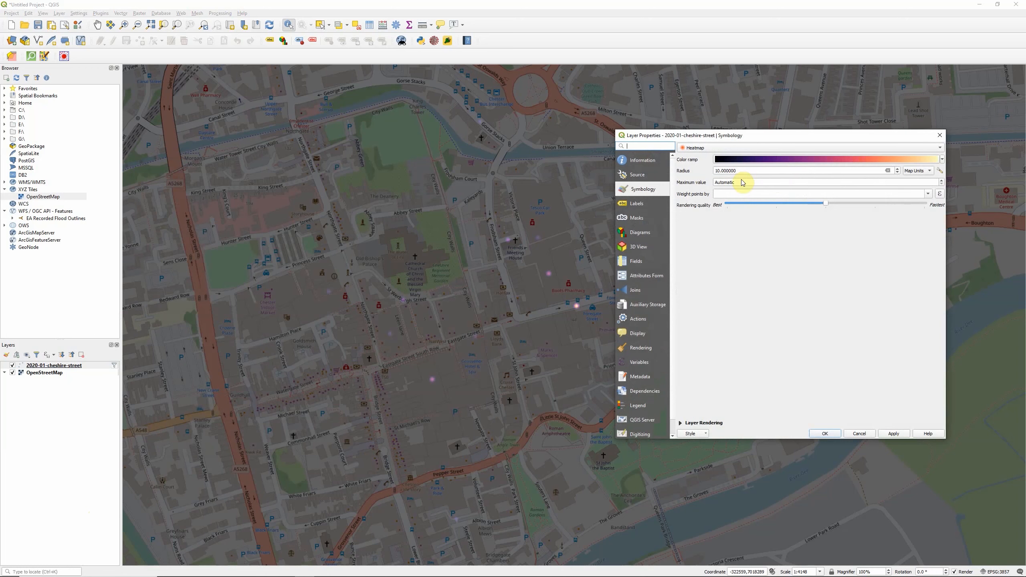
click(940, 136)
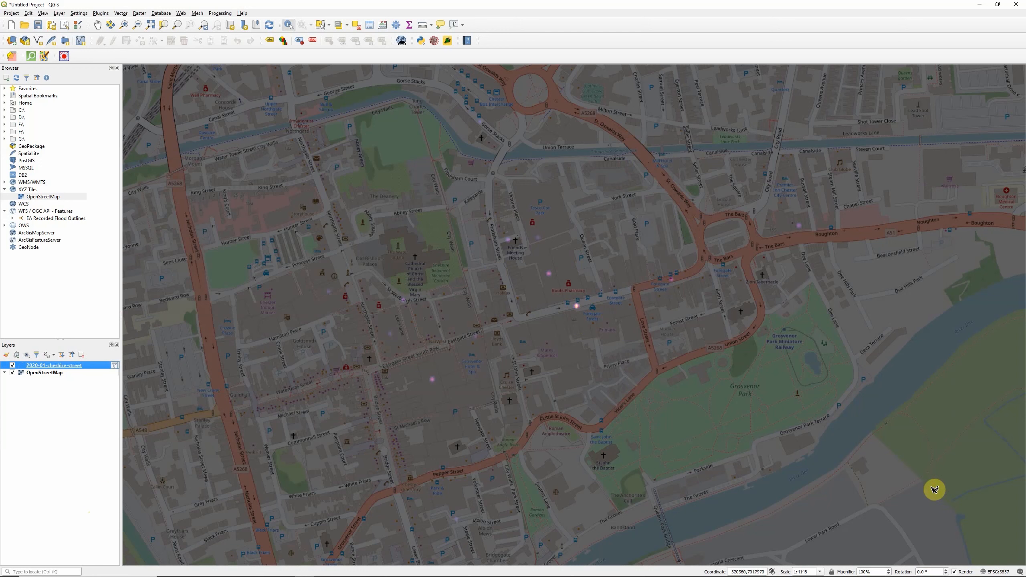
Set the project's coordinate reference system to WGS 84 (EPSG:4326), finding it by its code 4326.
click(997, 572)
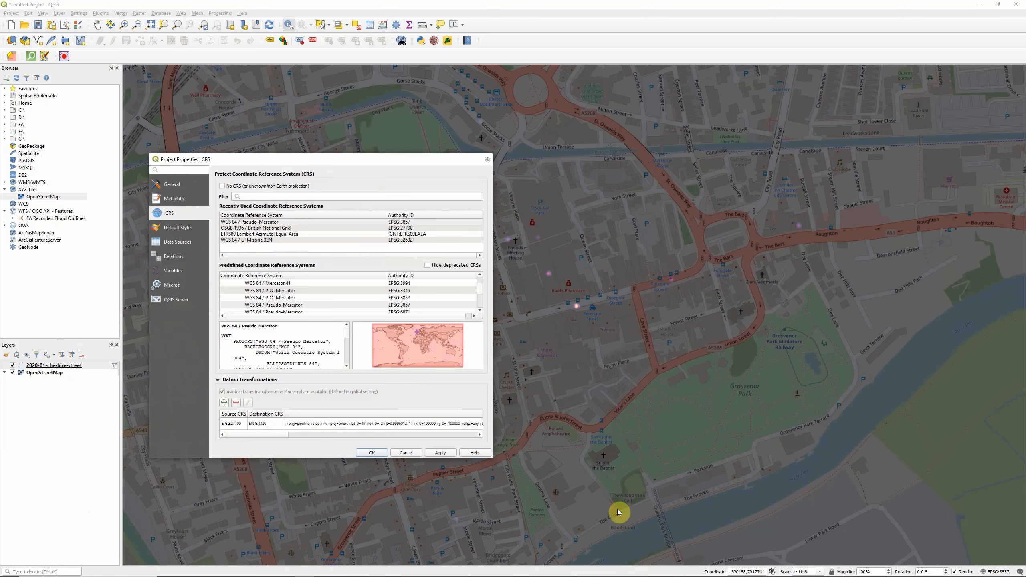
drag(317, 160, 392, 144)
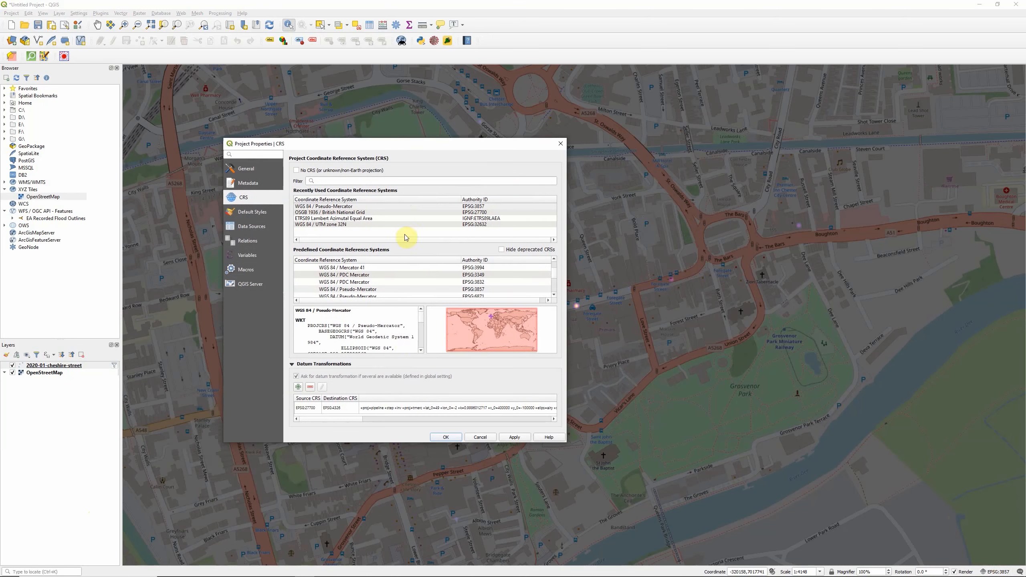
click(331, 183)
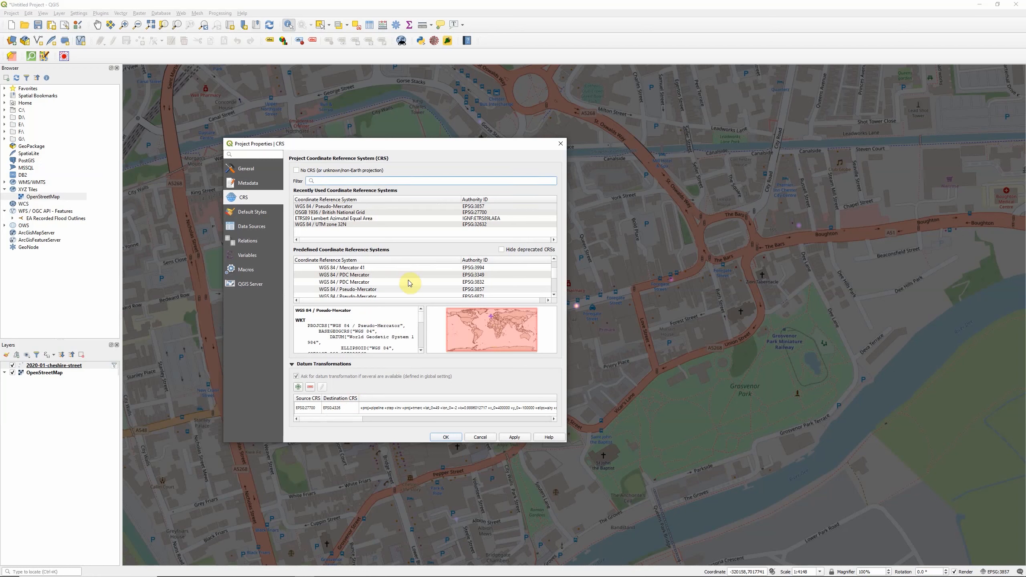
text(4326)
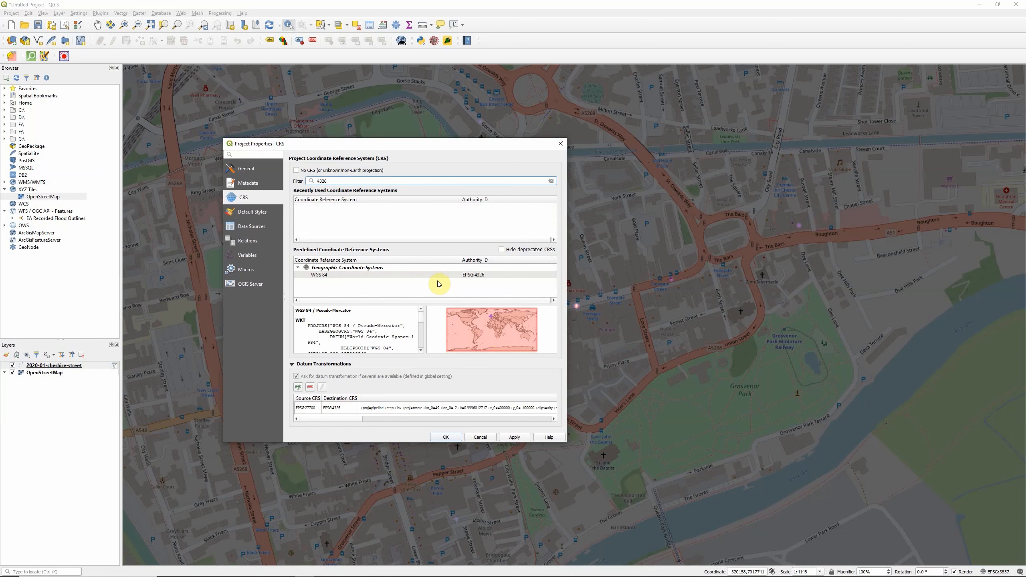
click(335, 277)
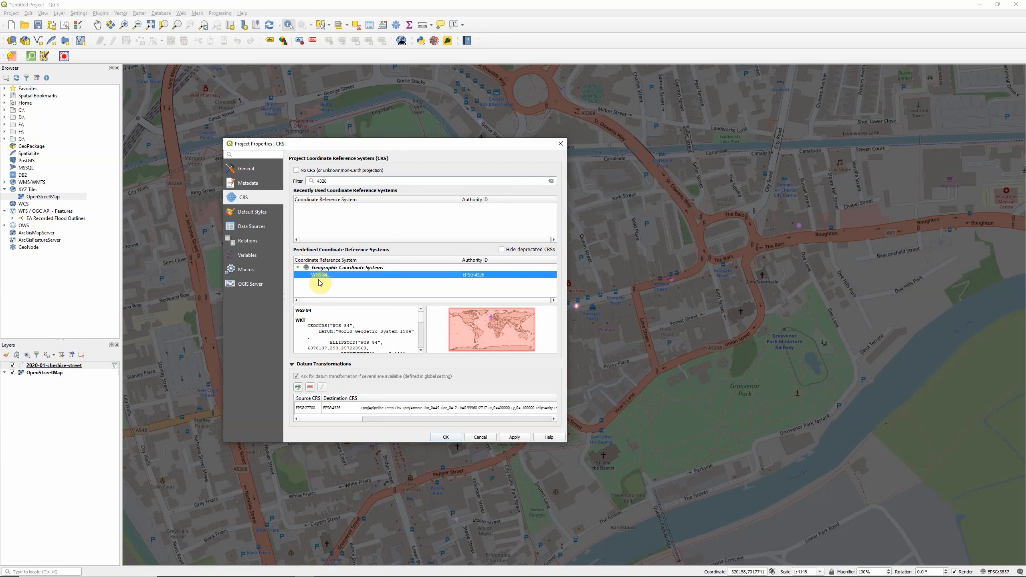
click(511, 438)
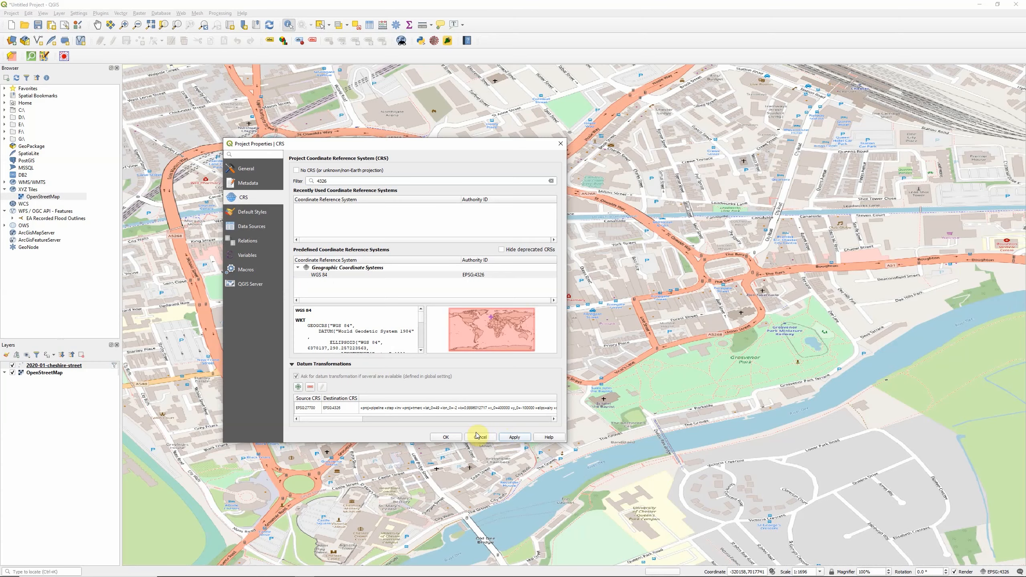
click(446, 438)
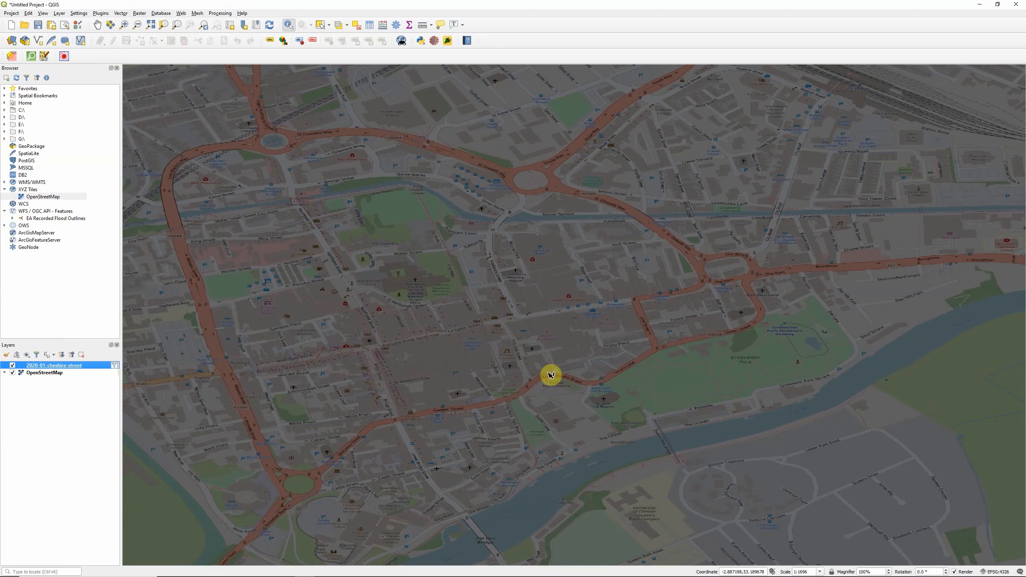
Set the heatmap radius of the 2020-01-cheshire-street layer to 0.001 map units and accept the layer properties.
right_click(55, 366)
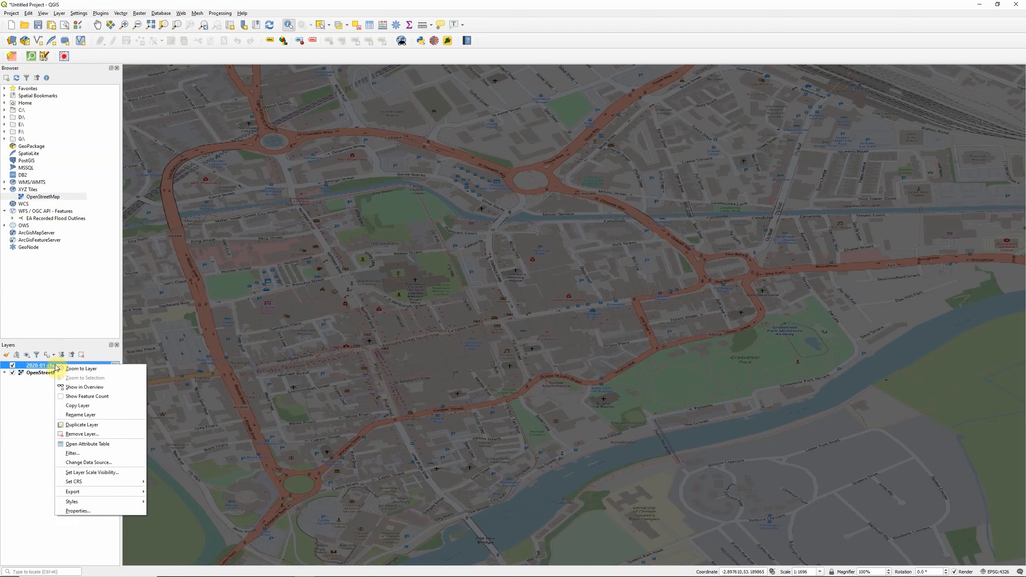
click(90, 512)
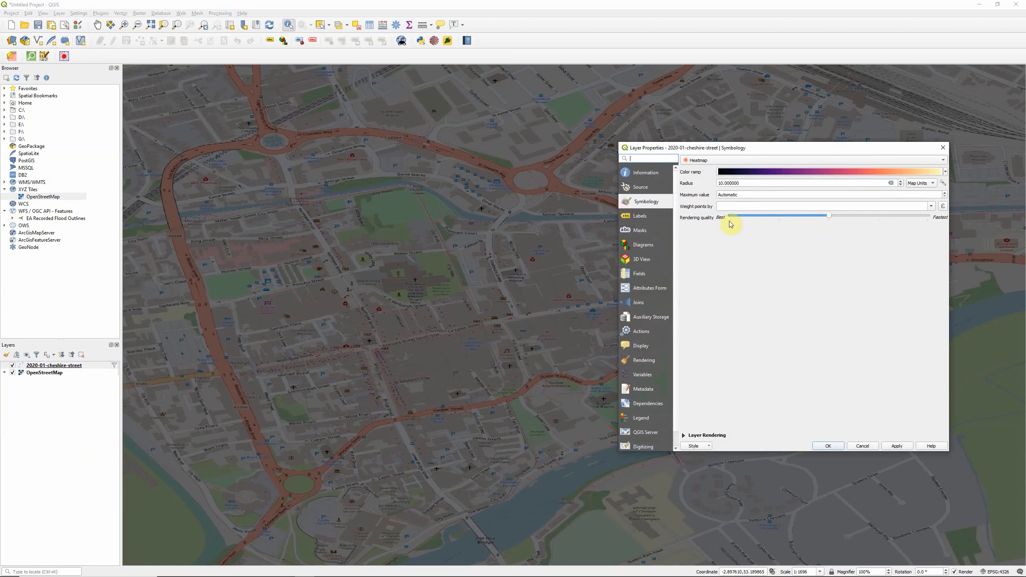
drag(753, 184, 710, 182)
text(0.001)
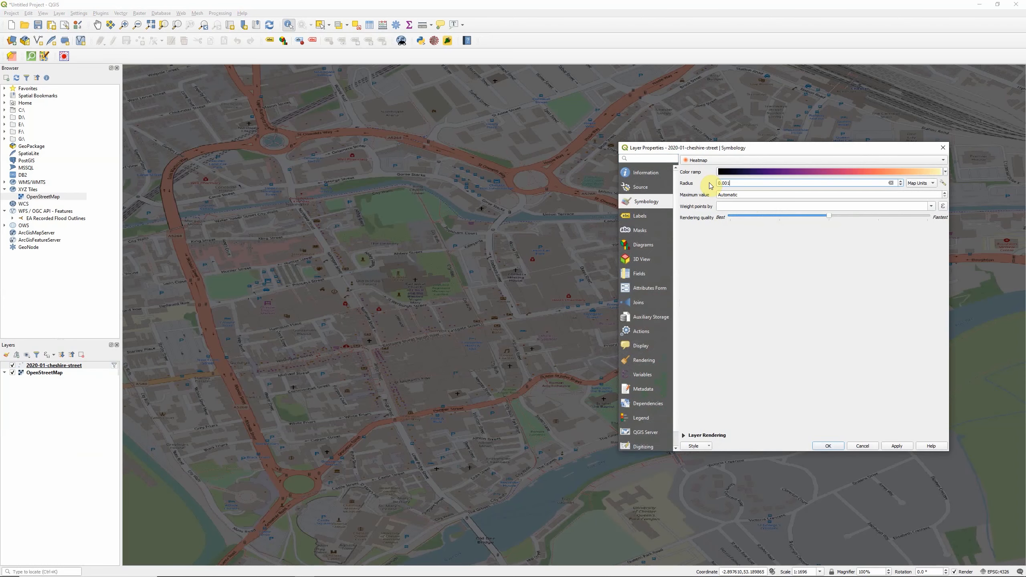
click(896, 446)
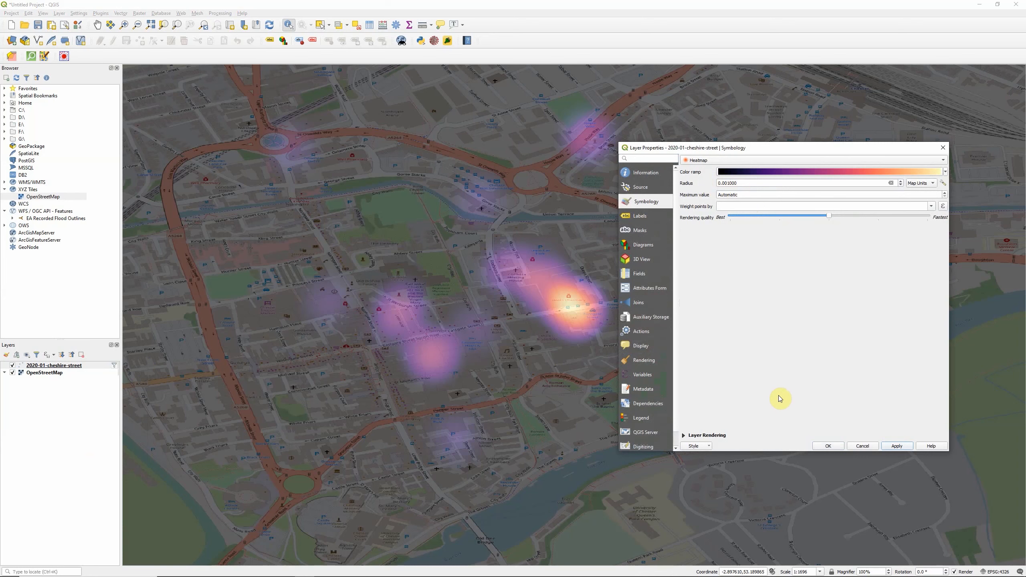
click(839, 445)
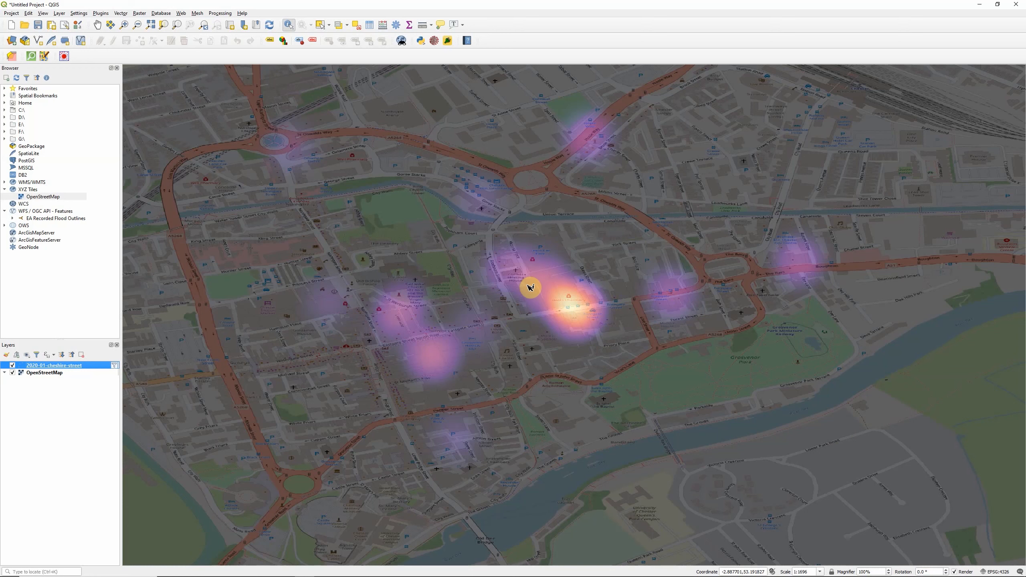
Change the project's coordinate reference system to OSGB 1936 / British National Grid (EPSG:27700), accepting the preselected transformation for OpenStreetMap.
click(992, 573)
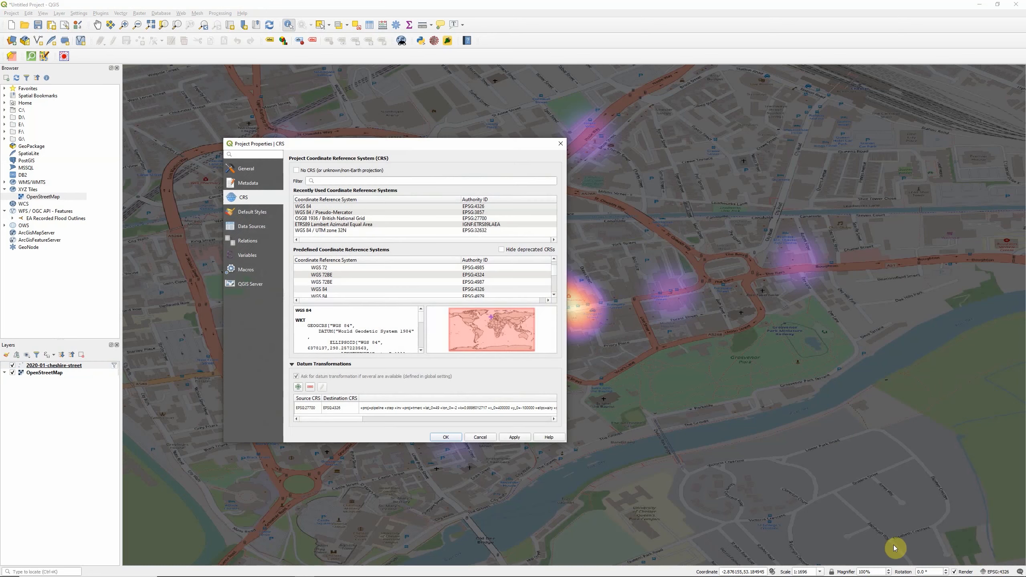
click(348, 181)
text(British)
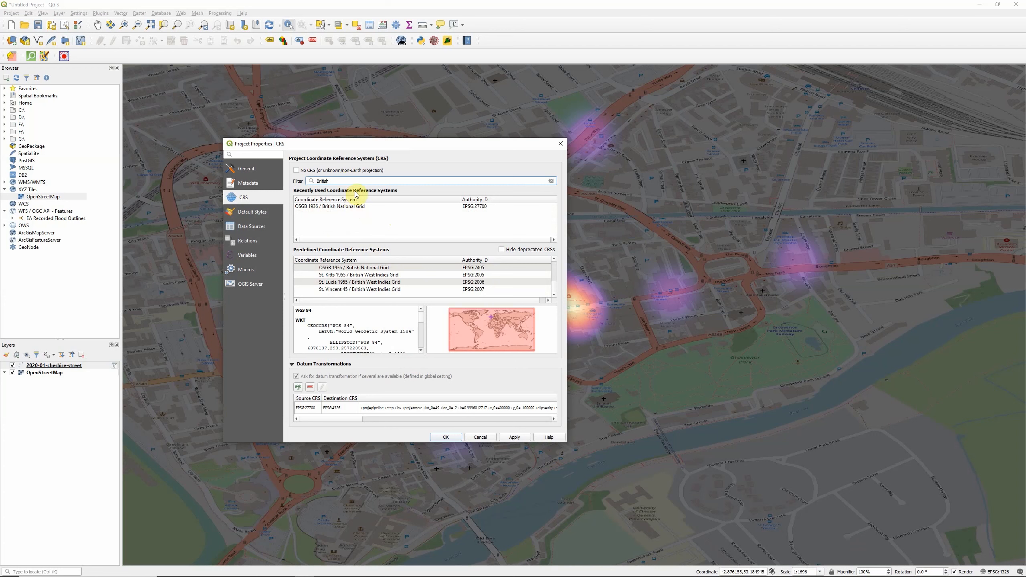
text(Nationl)
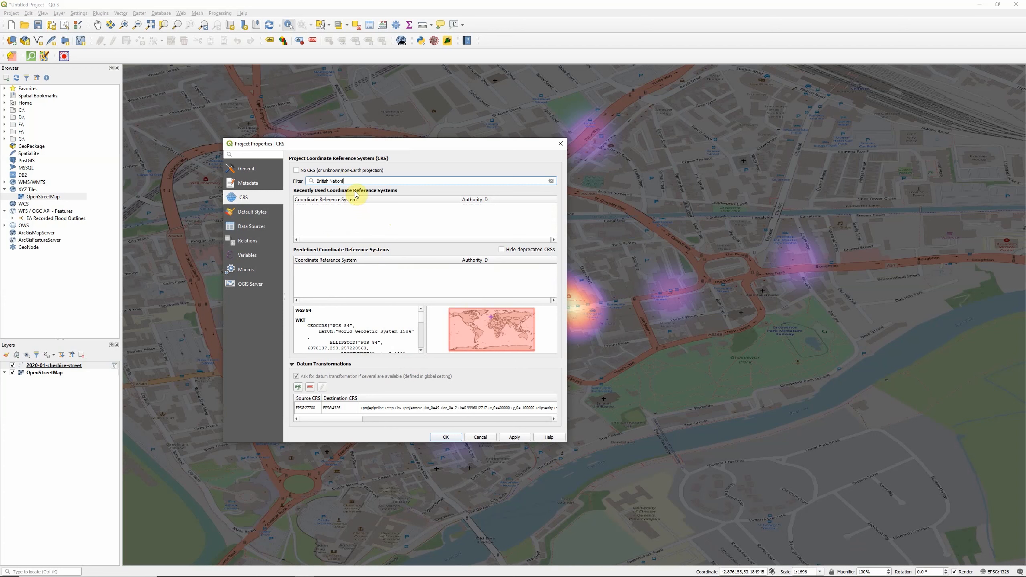
key(BackSpace)
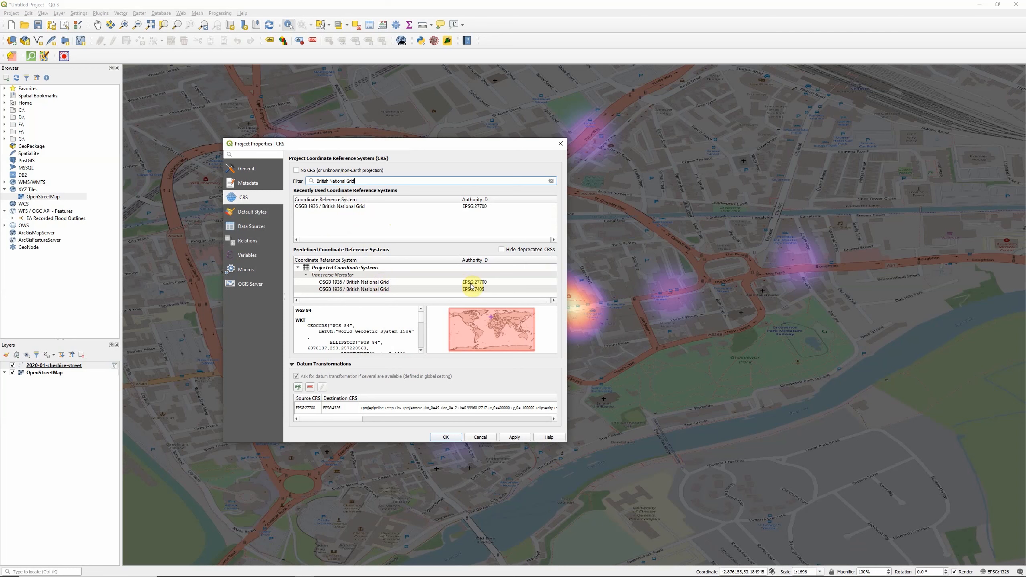
click(446, 285)
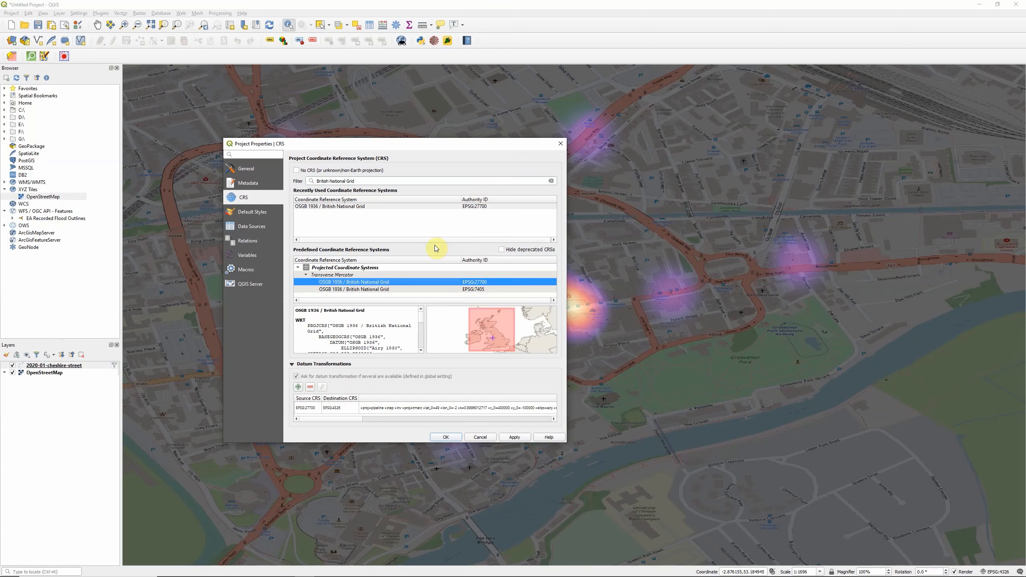
click(447, 437)
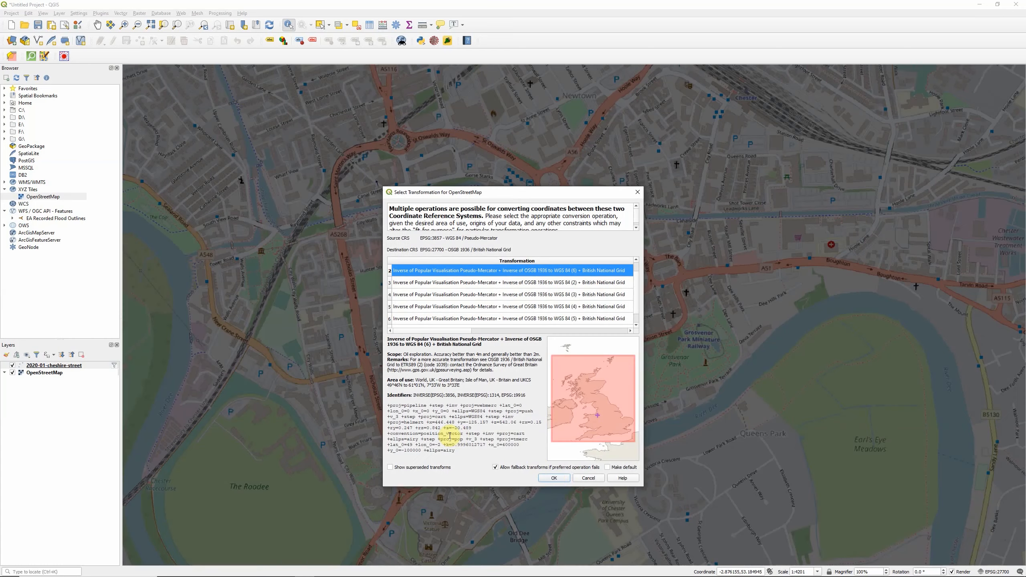
click(552, 478)
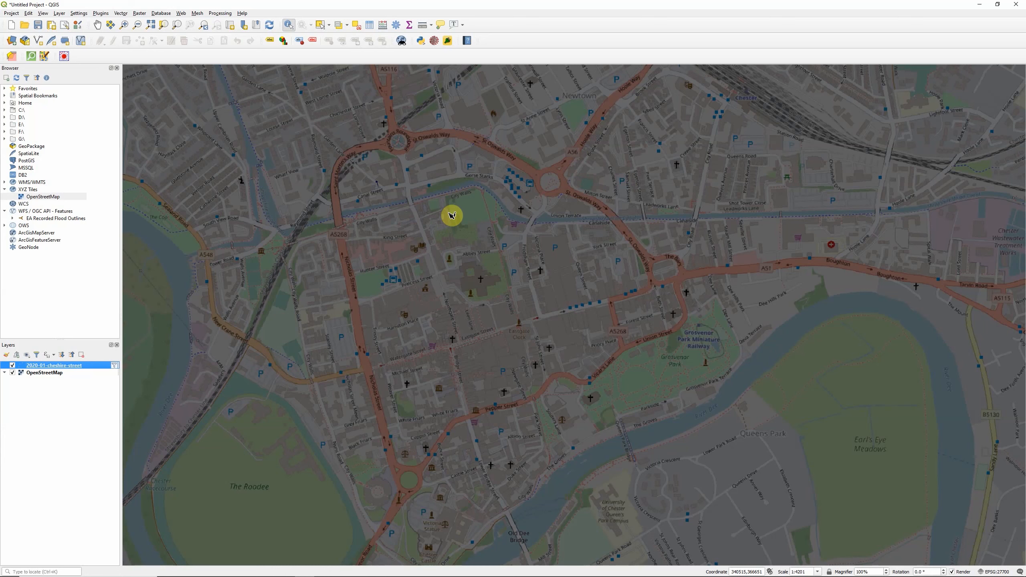
Enlarge the heatmap radius in map units for the 2020-01-cheshire-street layer, accept it and view the hotspots across Chester.
right_click(69, 365)
click(112, 511)
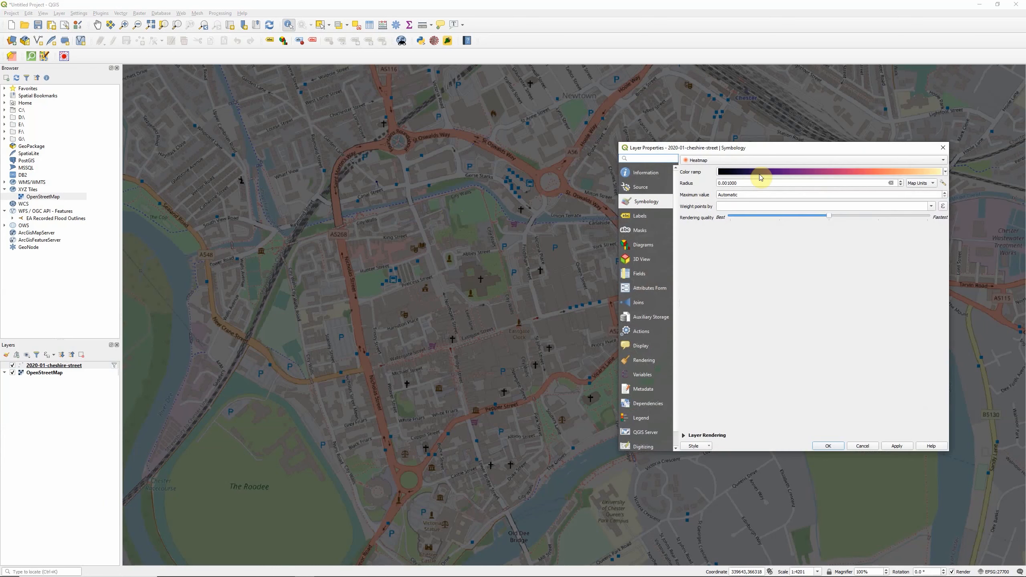
drag(747, 184, 670, 182)
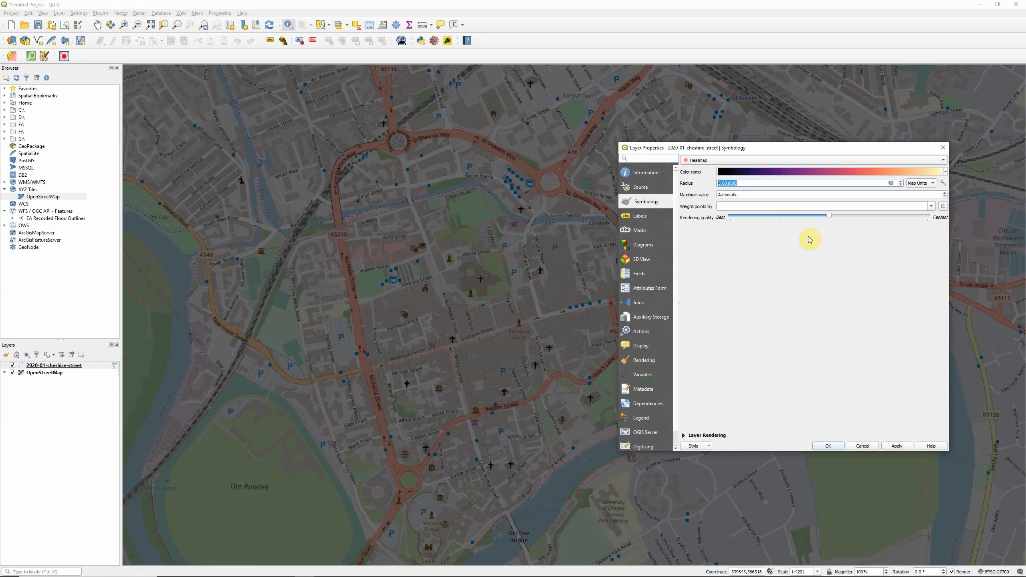
text(5)
click(828, 446)
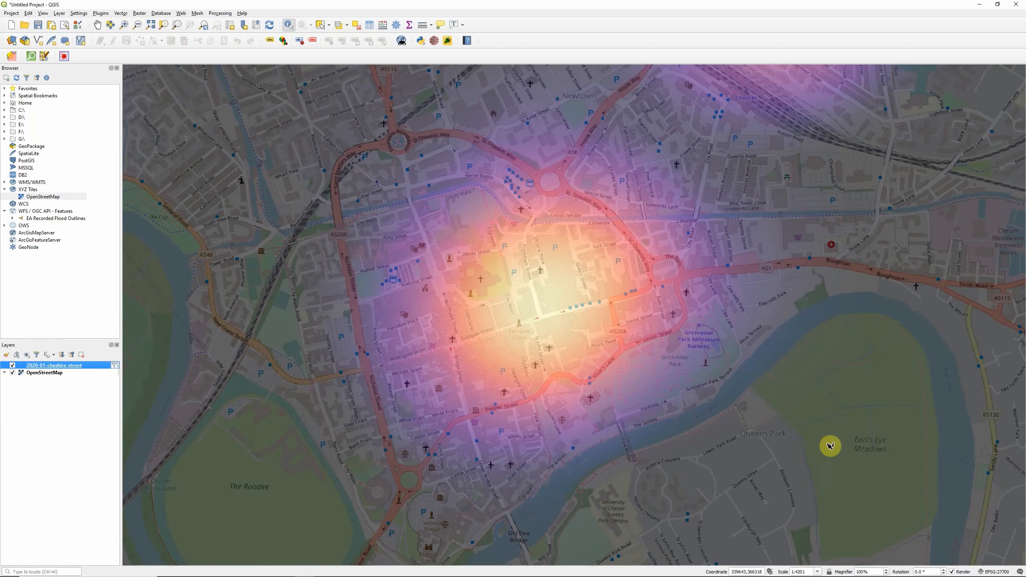
scroll(542, 303, down, 1)
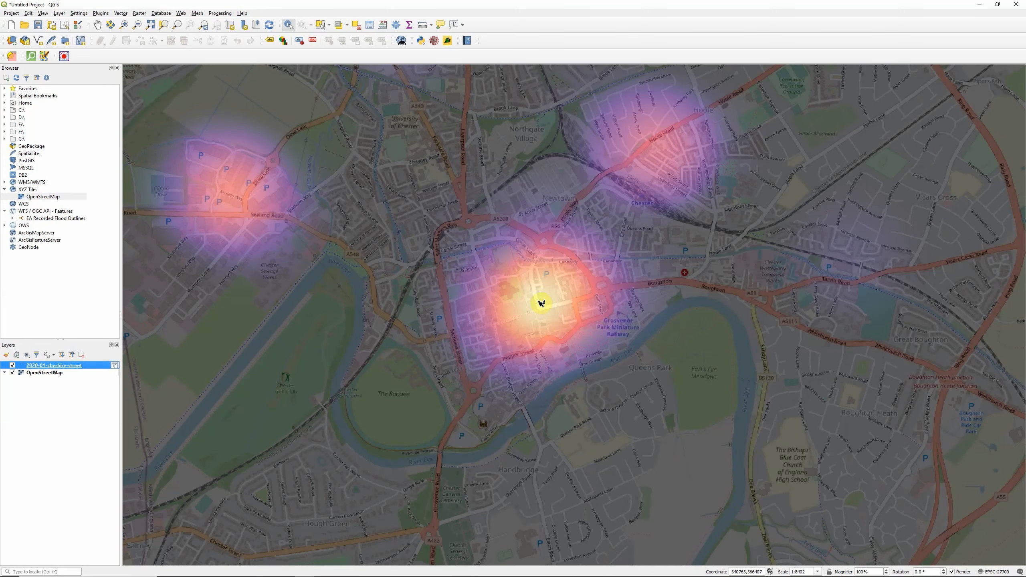
scroll(504, 310, down, 1)
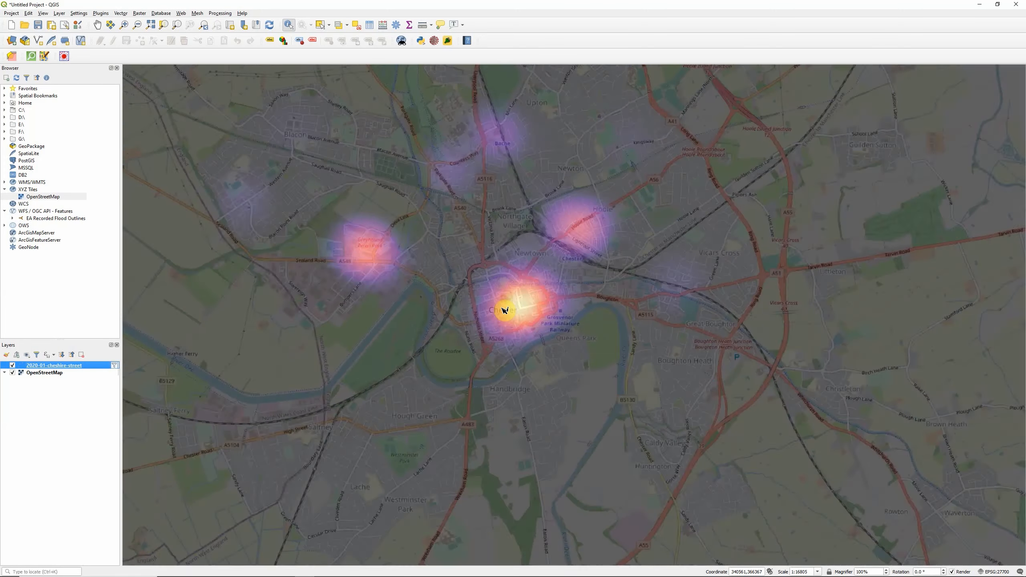
Set the heatmap radius of the 2020-01-cheshire-street layer to 250 map units and apply it.
scroll(504, 311, down, 1)
scroll(505, 311, up, 1)
scroll(504, 311, up, 1)
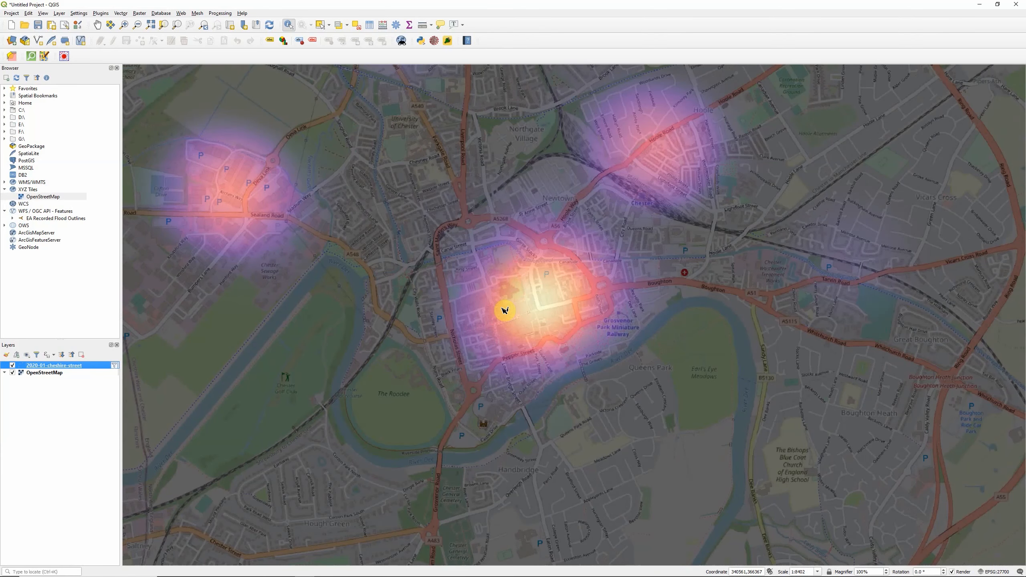
right_click(57, 369)
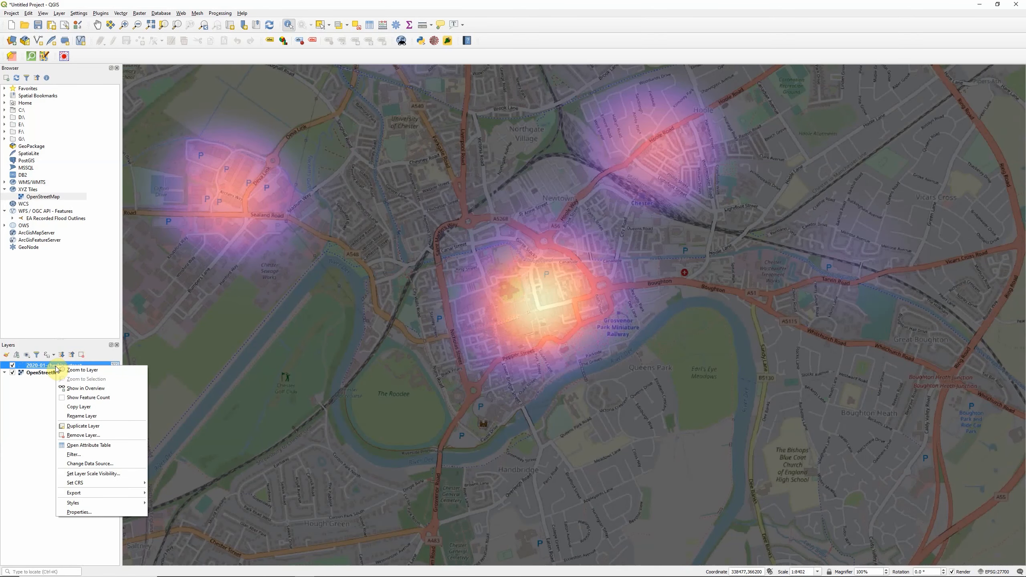
click(88, 514)
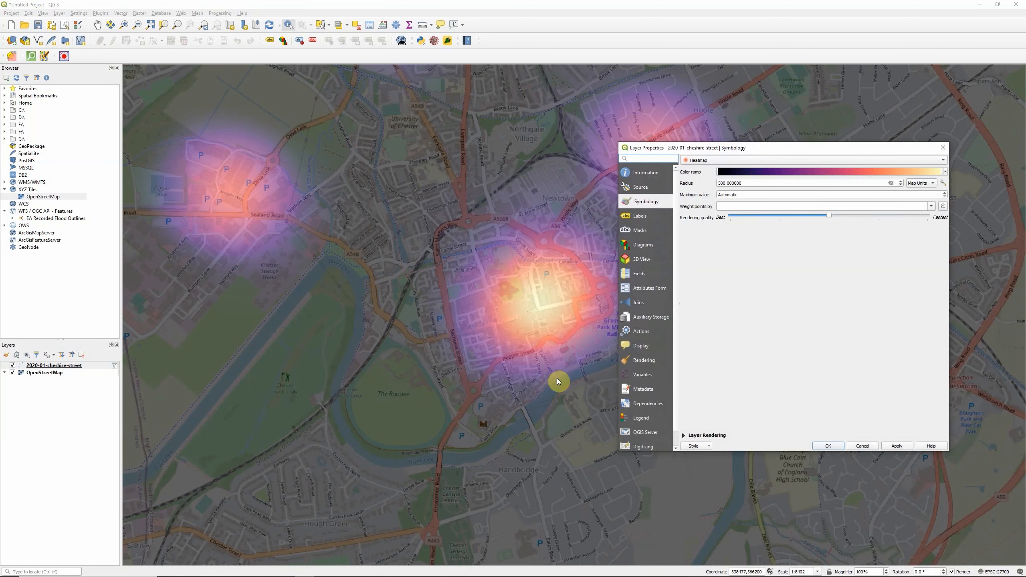
drag(756, 186, 690, 187)
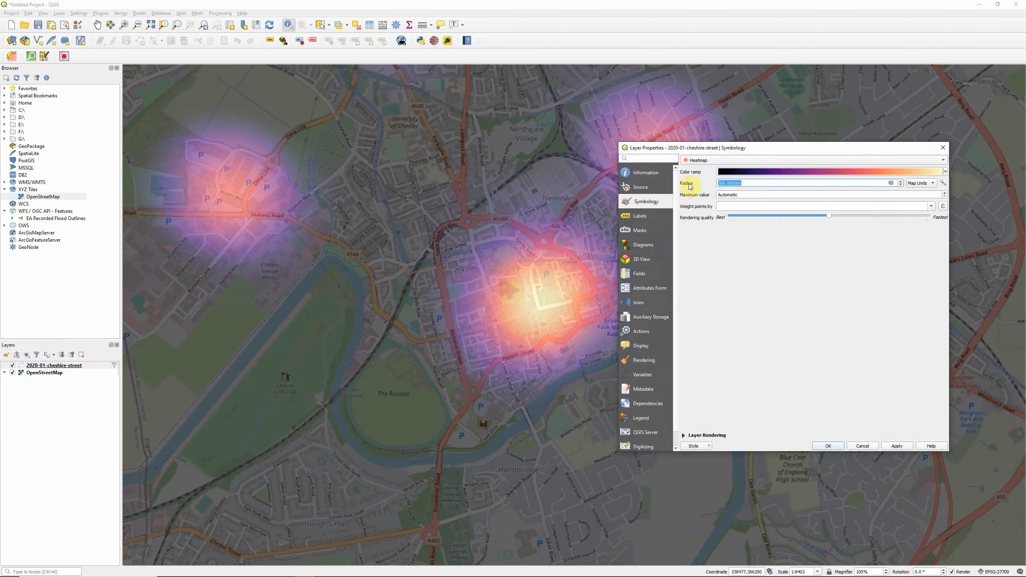
text(250)
click(902, 446)
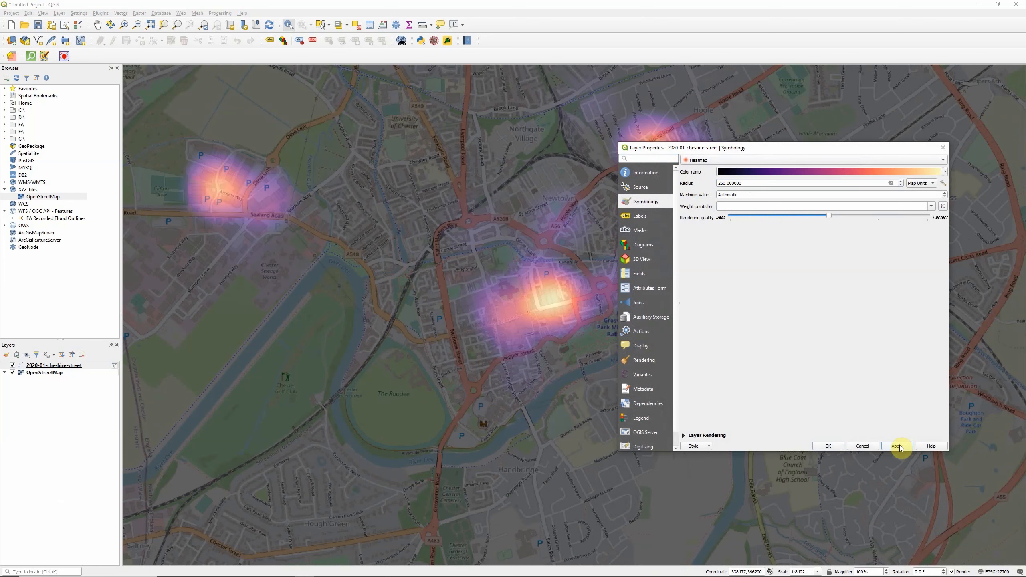
Try a heatmap radius of 100 map units and apply it with the map hotspots in view.
drag(768, 149, 797, 219)
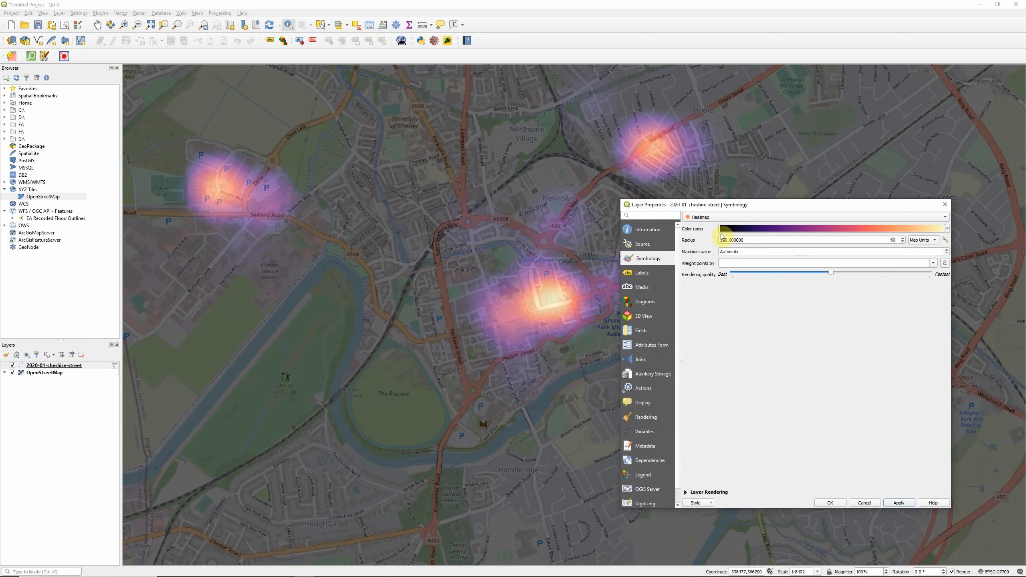
double_click(748, 239)
text(100)
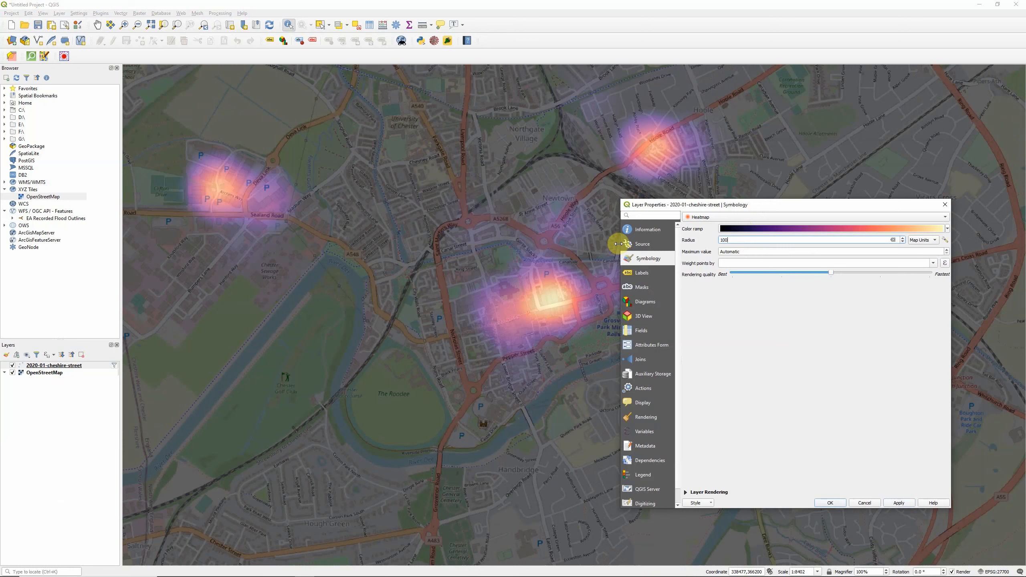
click(904, 505)
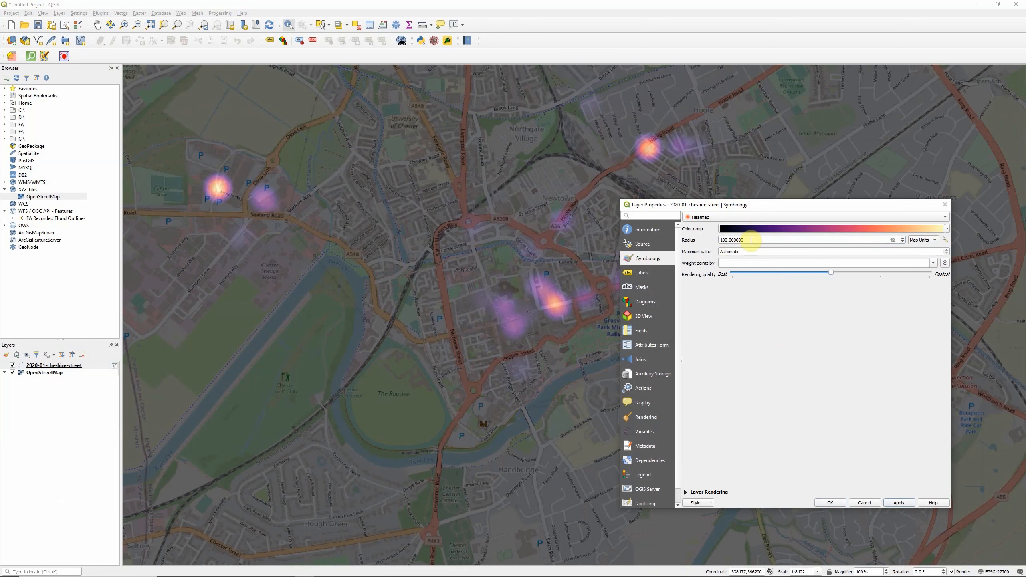
Return the heatmap radius to 250 map units and accept the layer properties.
drag(751, 241, 684, 242)
text(250)
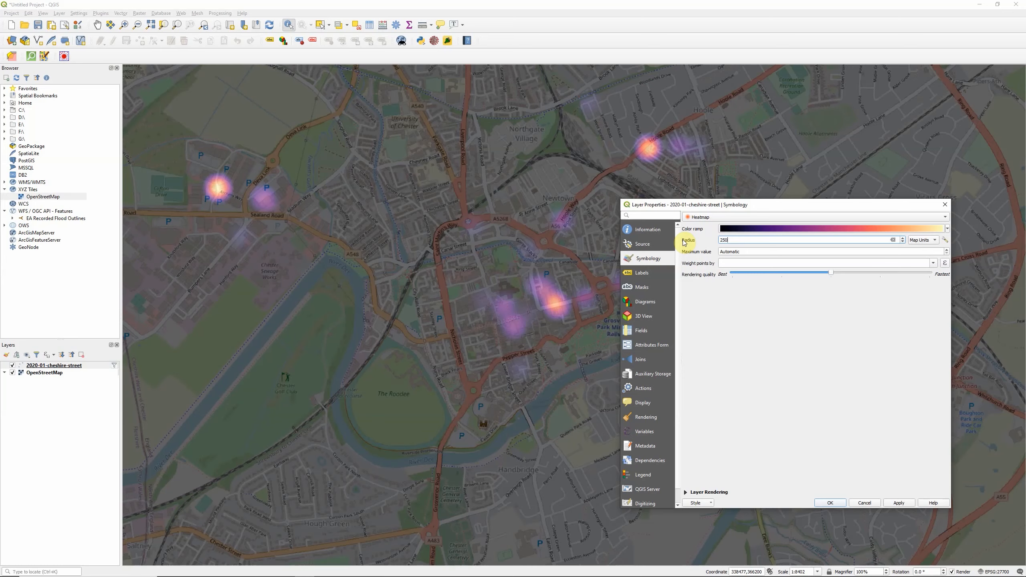
click(838, 506)
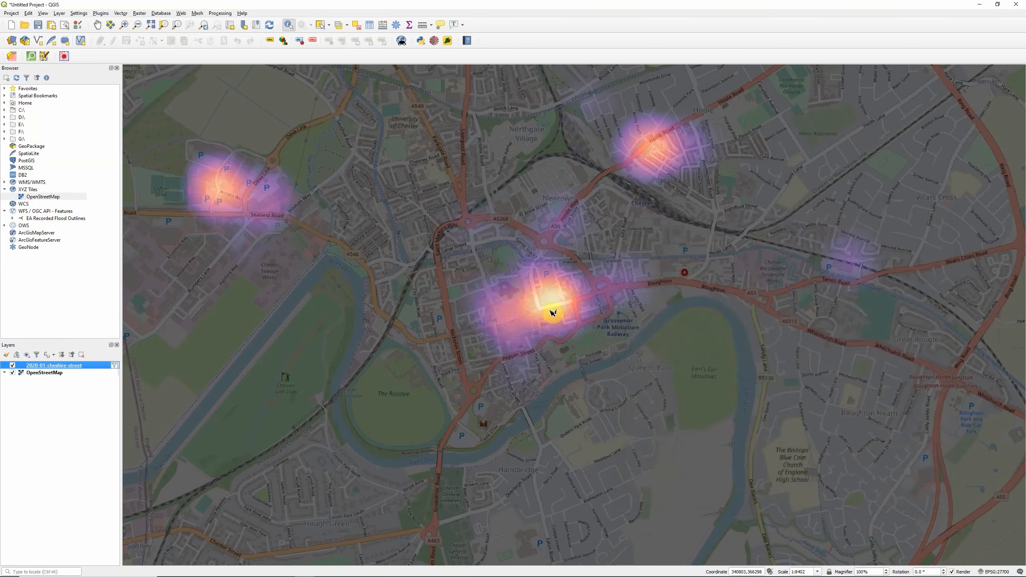
Examine the shoplifting hotspots across Cheshire and around the centre of Warrington.
scroll(602, 310, down, 3)
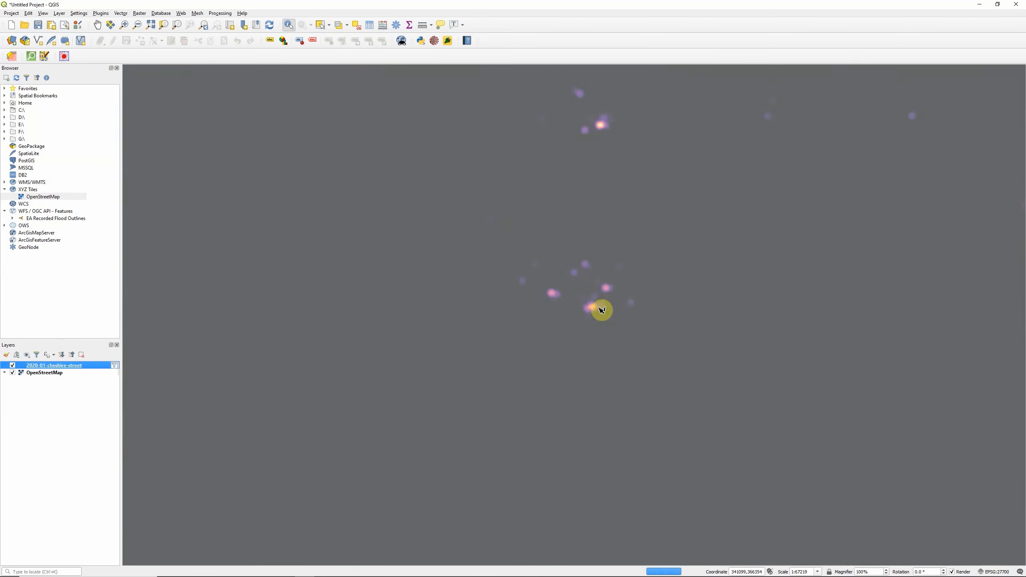
scroll(641, 289, down, 1)
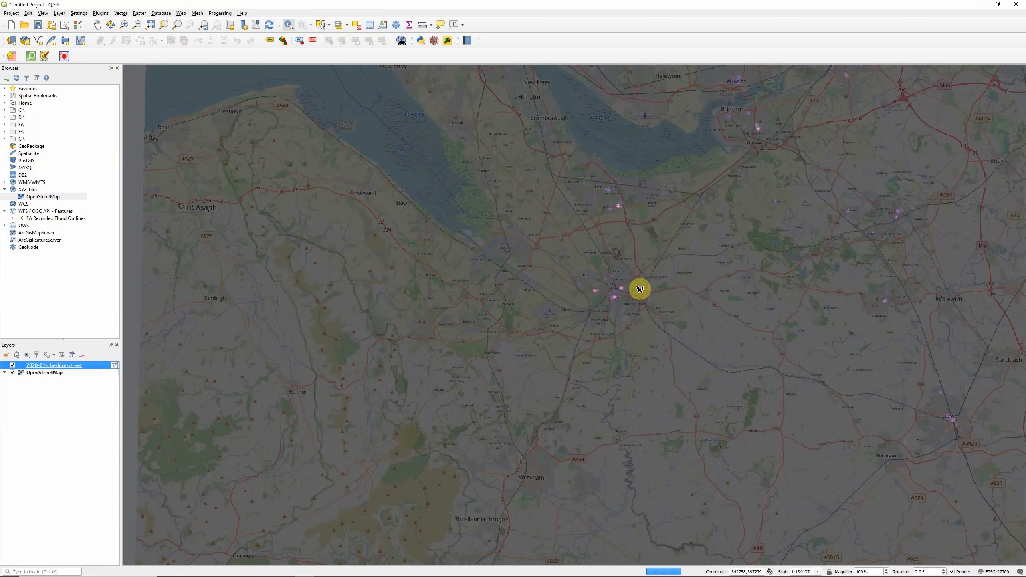
click(97, 25)
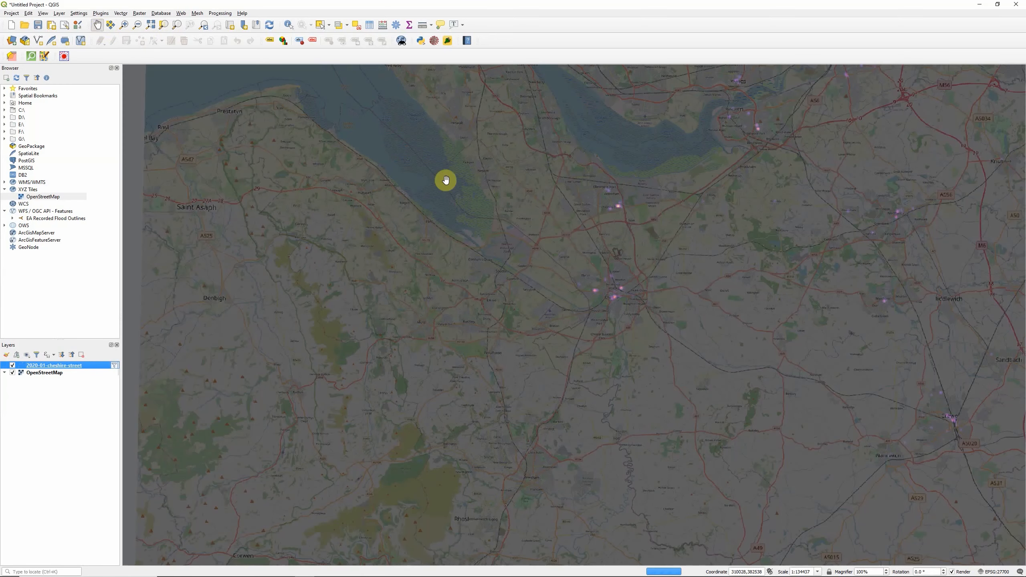
drag(694, 225, 619, 298)
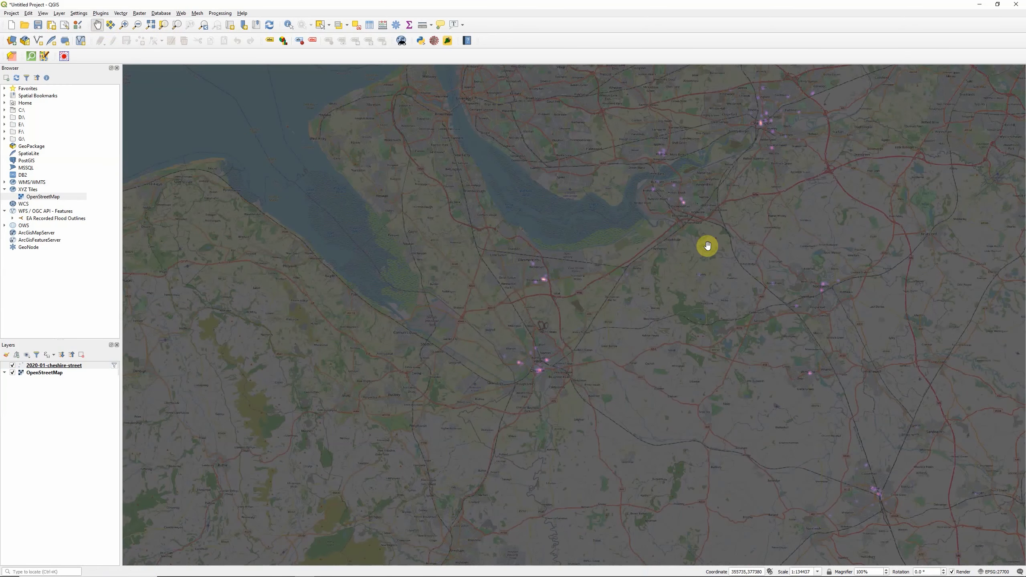
scroll(768, 121, up, 2)
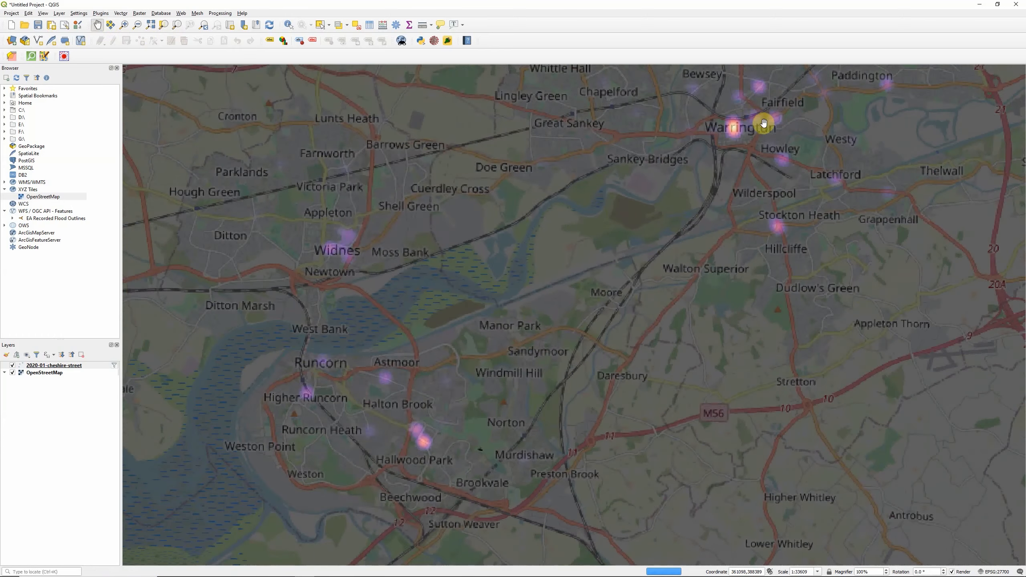
scroll(750, 116, up, 2)
drag(724, 170, 626, 319)
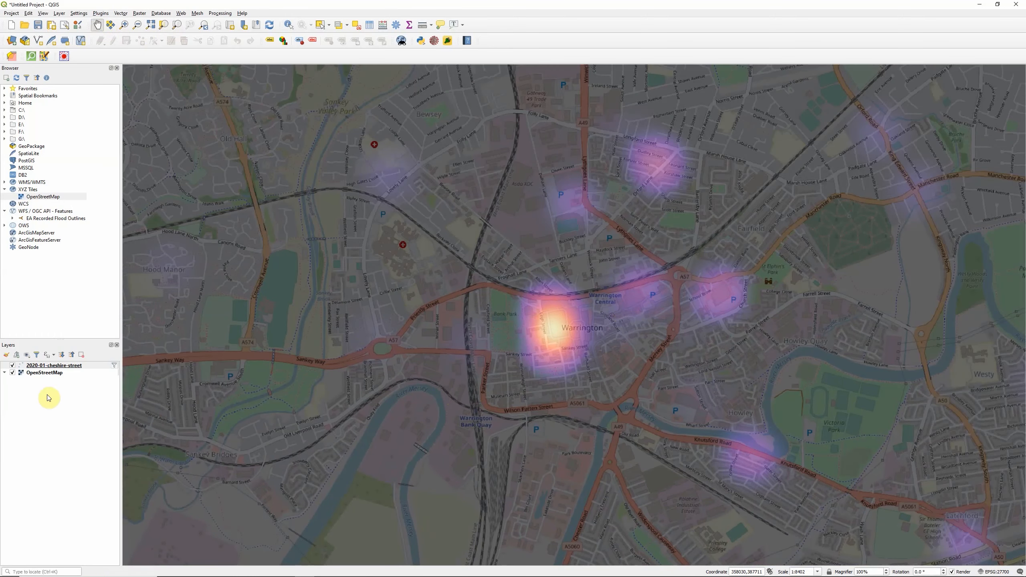
Clear the crime type filter of the 2020-01-cheshire-street layer, accept it and view the all-crime heatmap across Cheshire.
right_click(61, 365)
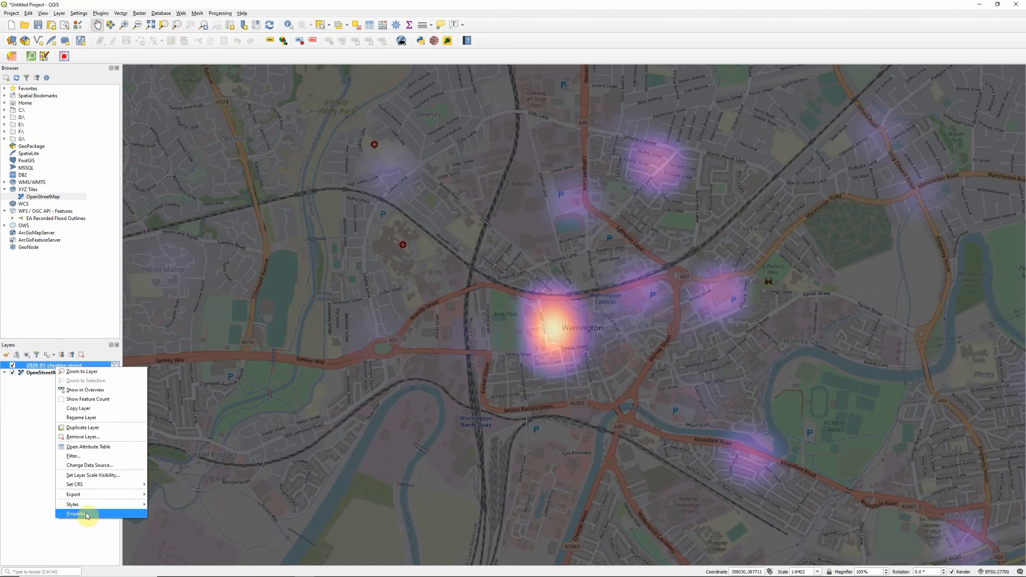
click(83, 514)
click(643, 243)
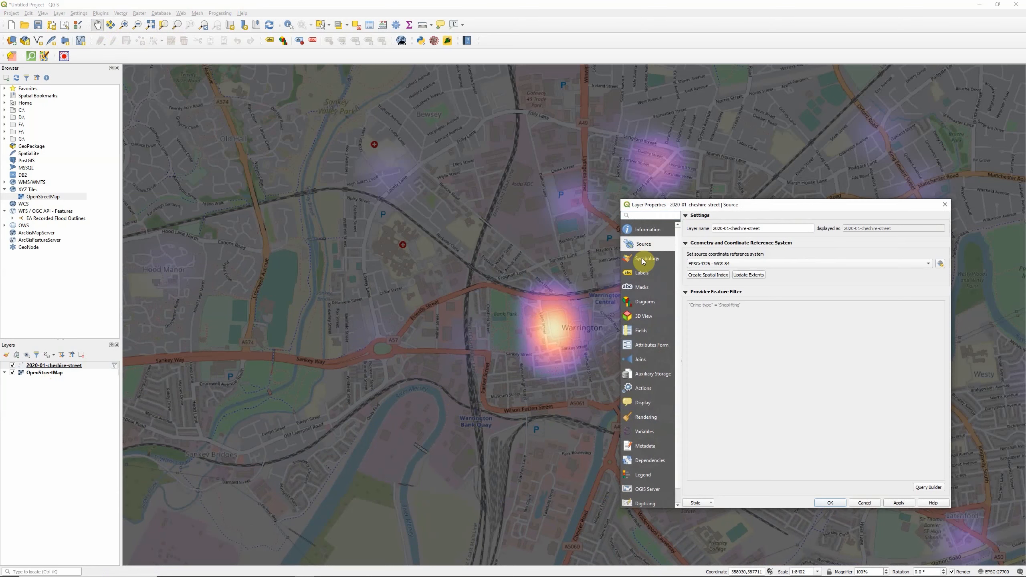
click(923, 488)
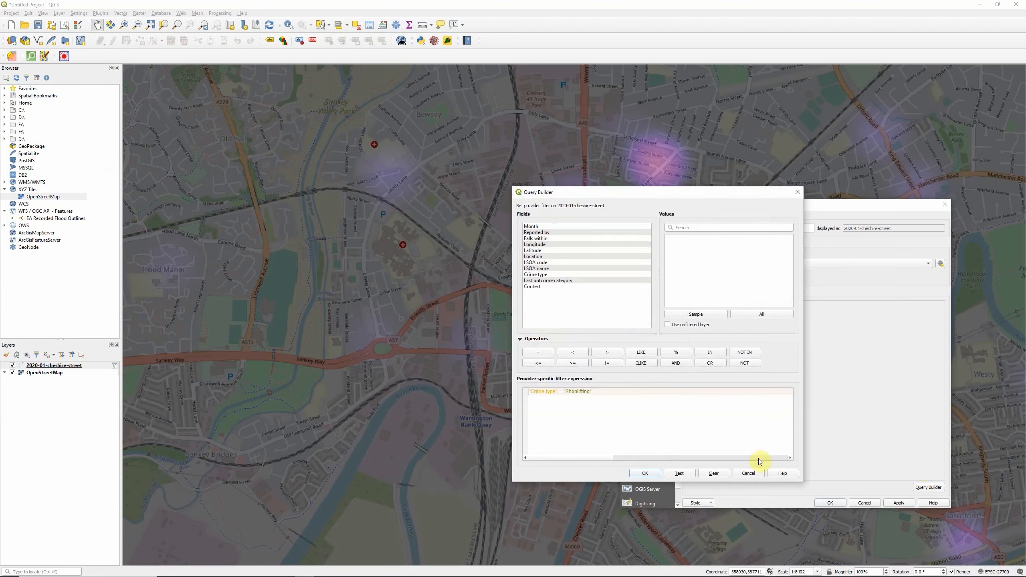
click(714, 475)
click(651, 474)
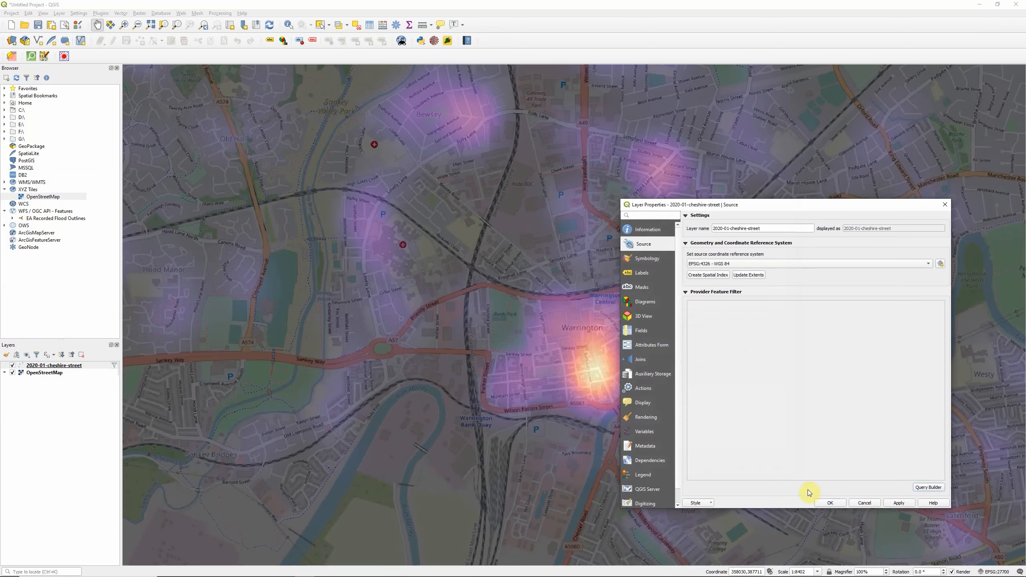
click(830, 504)
scroll(630, 306, down, 2)
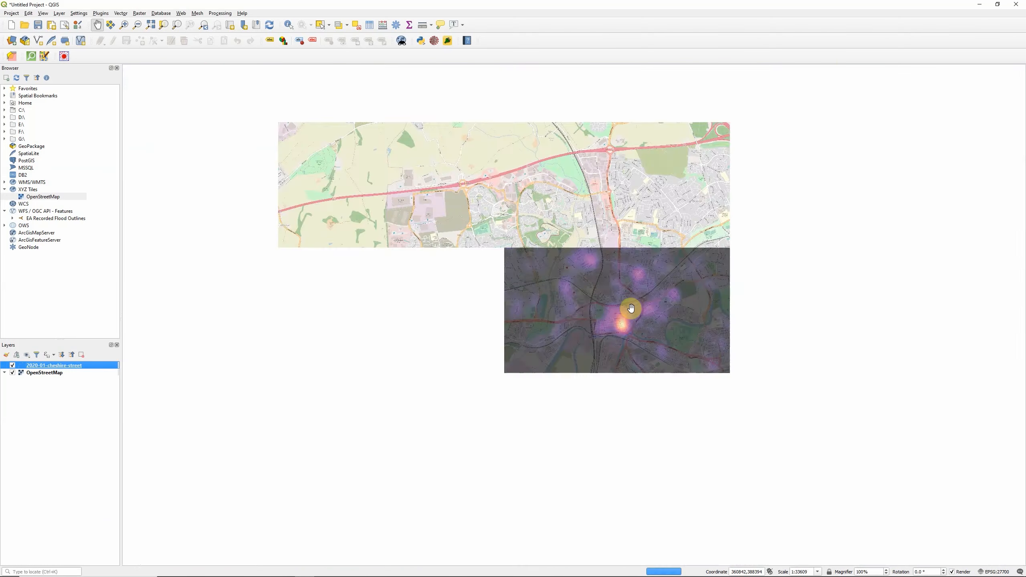
scroll(475, 310, down, 2)
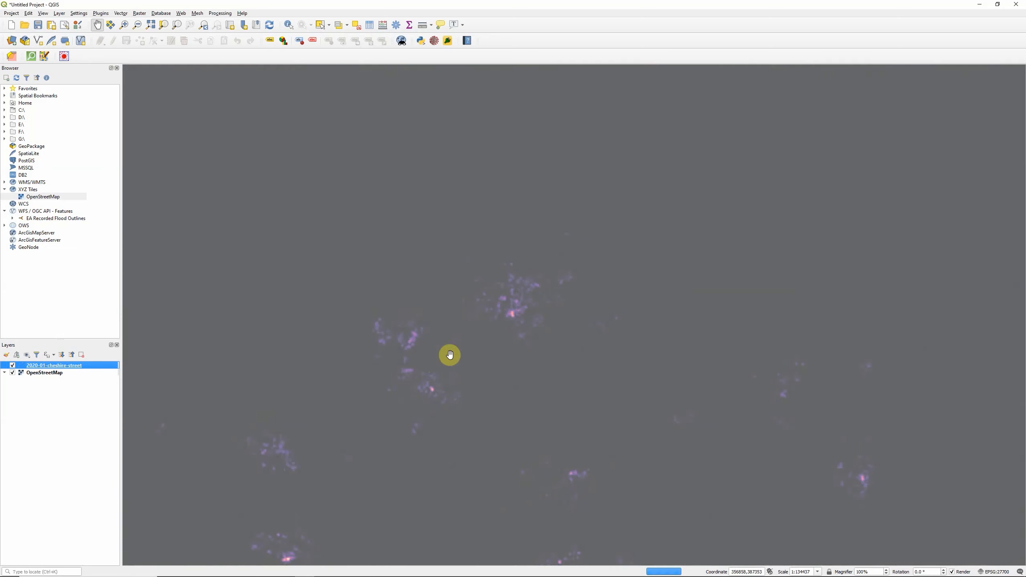
drag(397, 398, 450, 178)
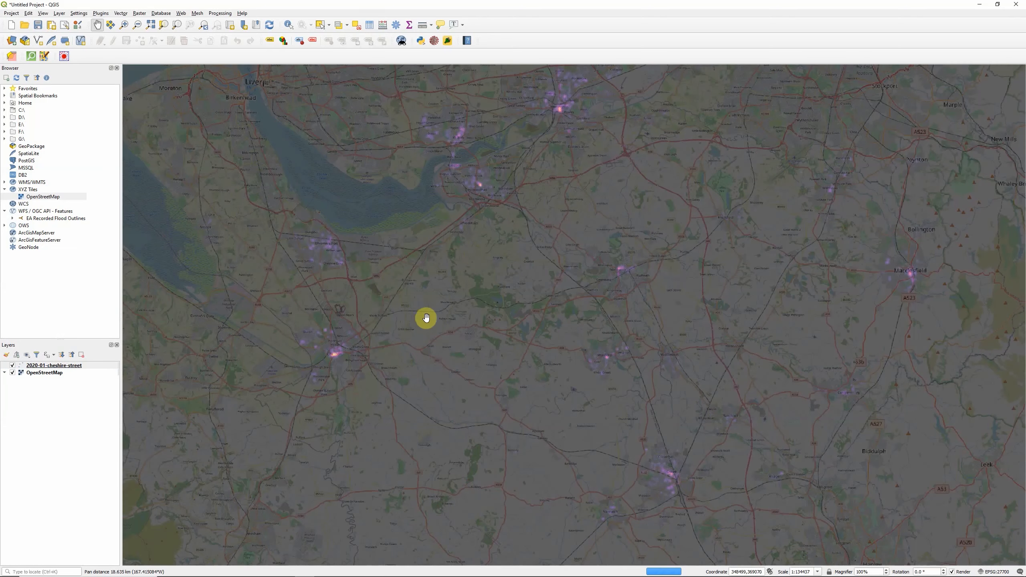
drag(554, 242, 550, 298)
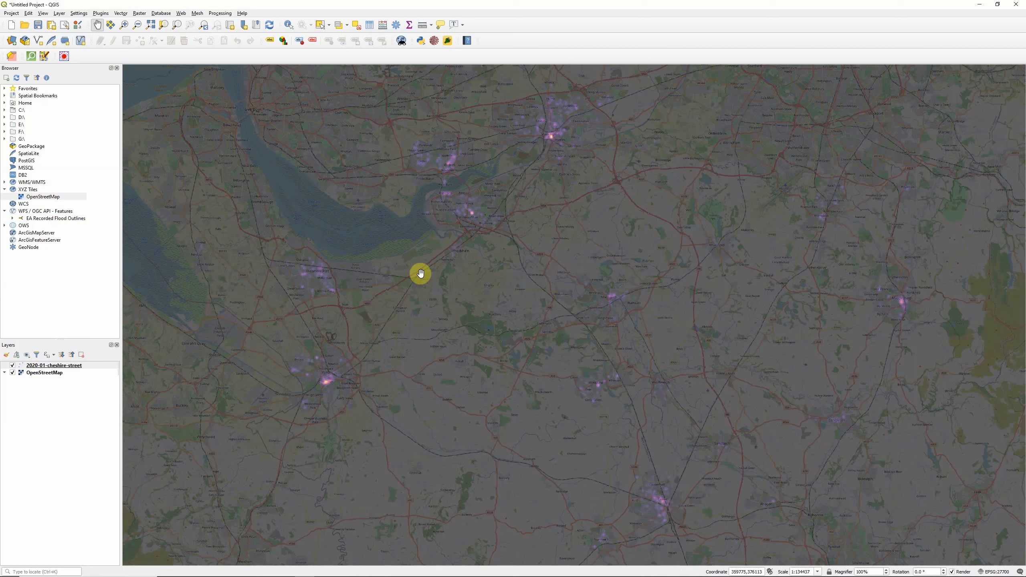
Change the symbology of the 2020-01-cheshire-street layer from Heatmap to Categorized.
right_click(39, 367)
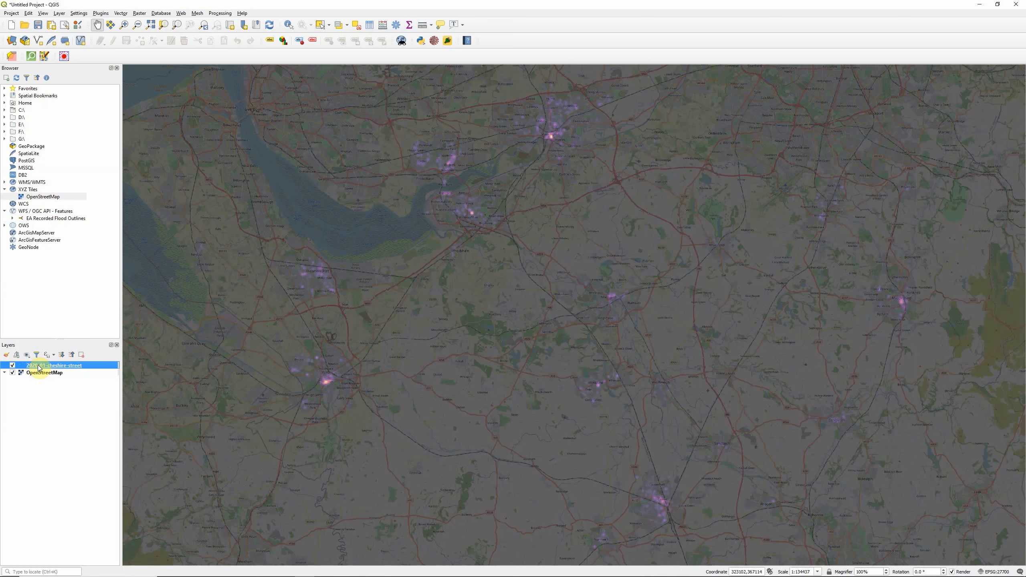
click(65, 517)
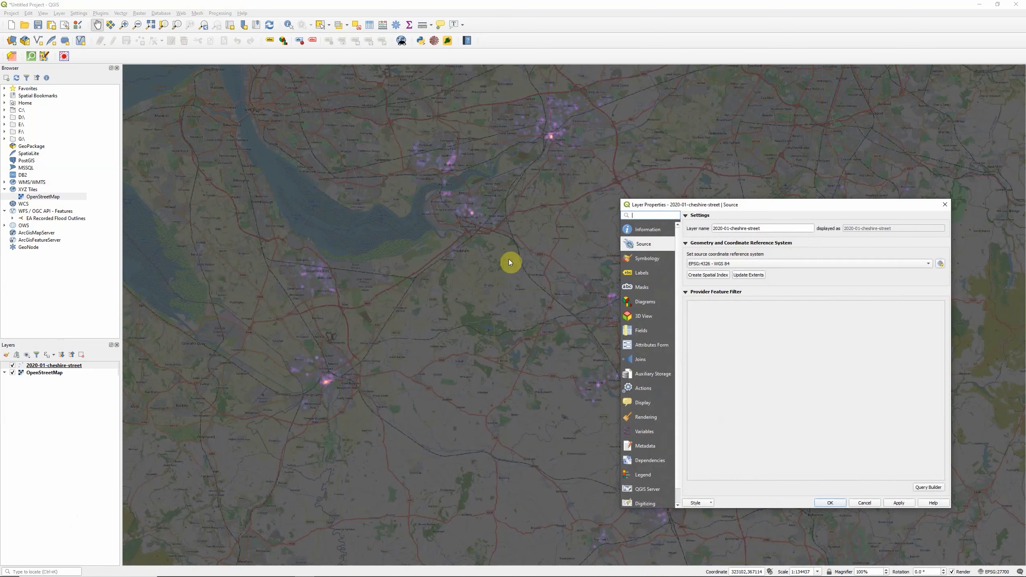
click(649, 258)
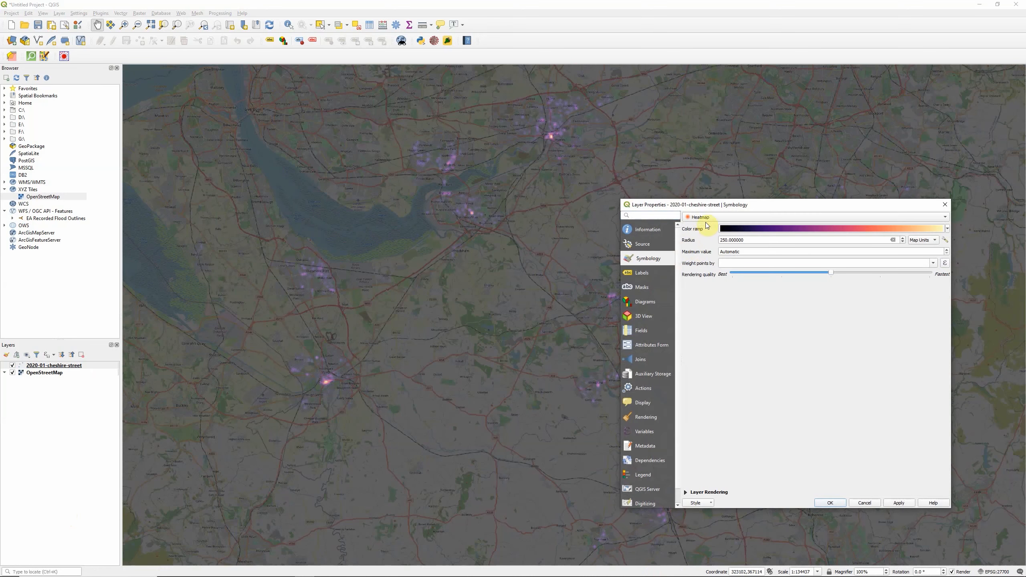
click(708, 218)
click(714, 177)
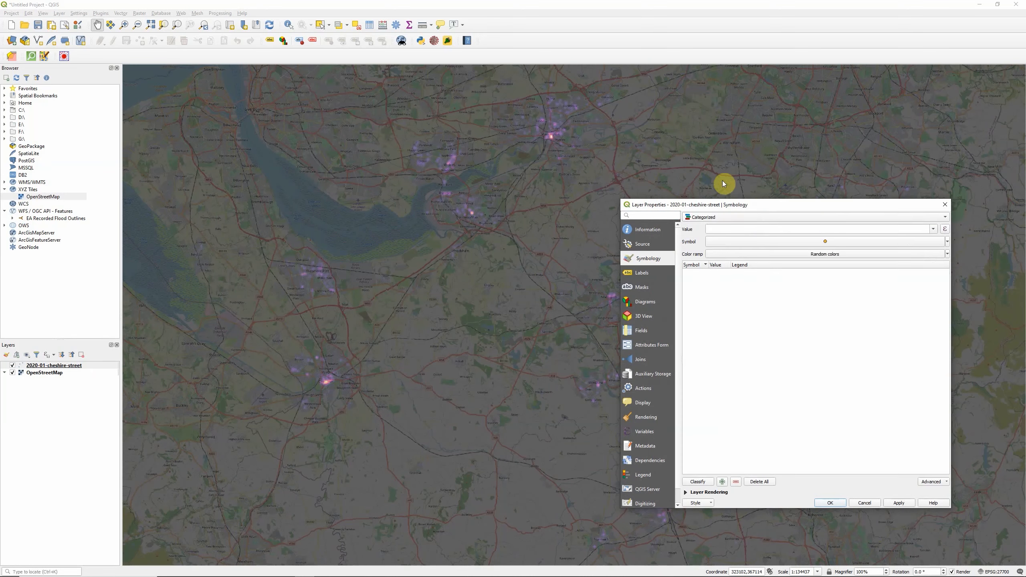
Classify the crime points by the Crime type field with random colors and apply the styling.
click(935, 232)
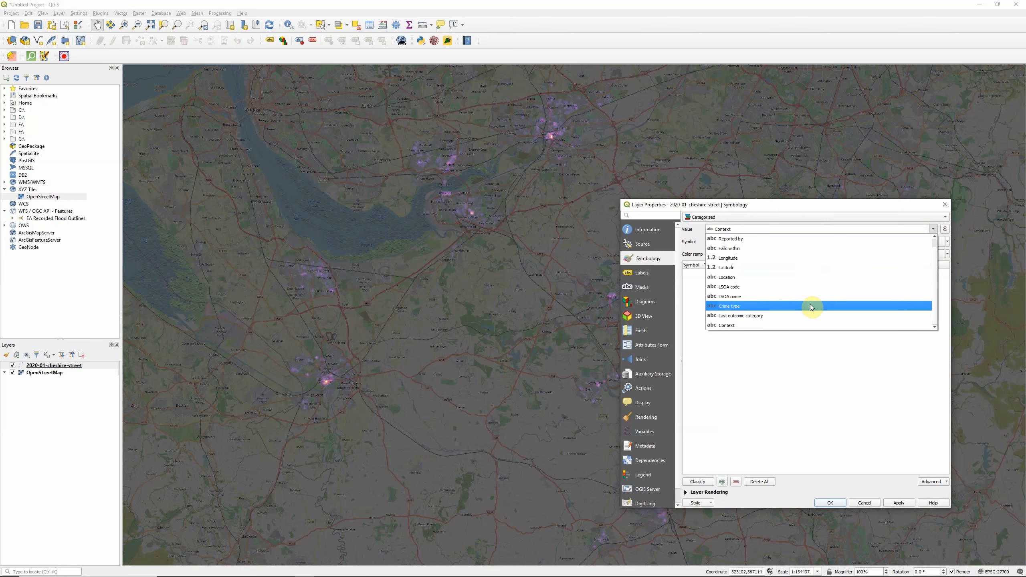
click(813, 306)
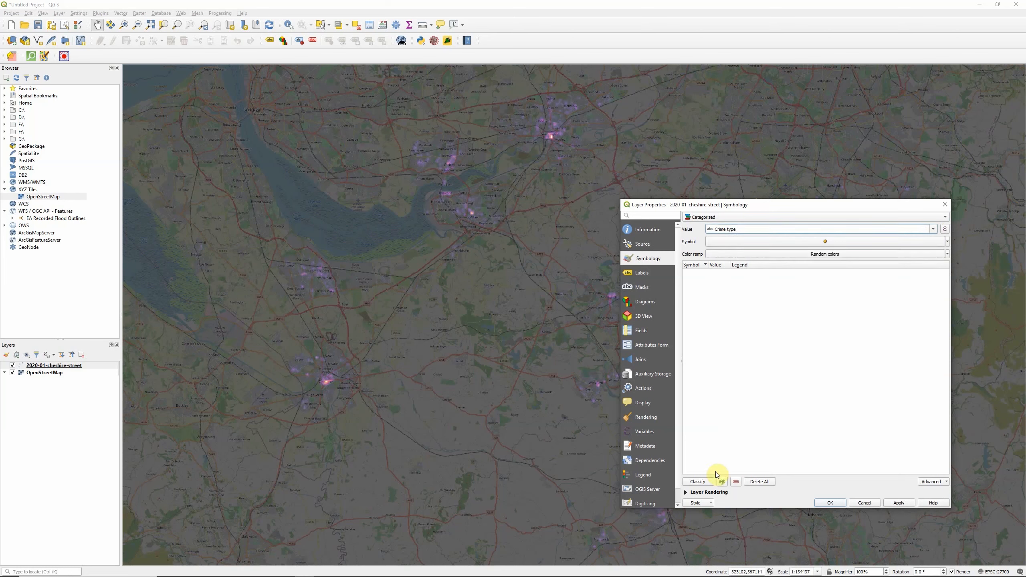
click(704, 482)
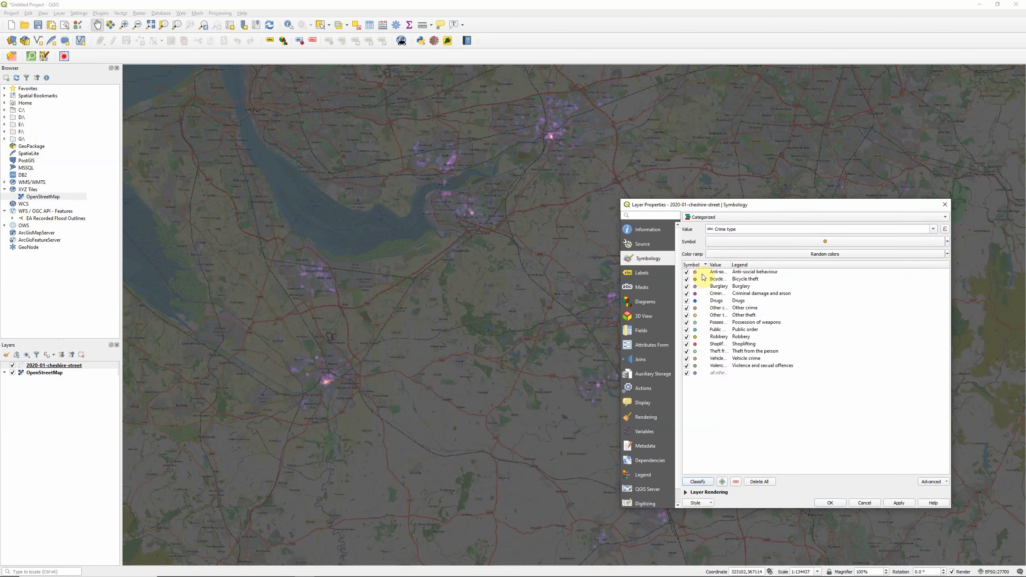
click(900, 504)
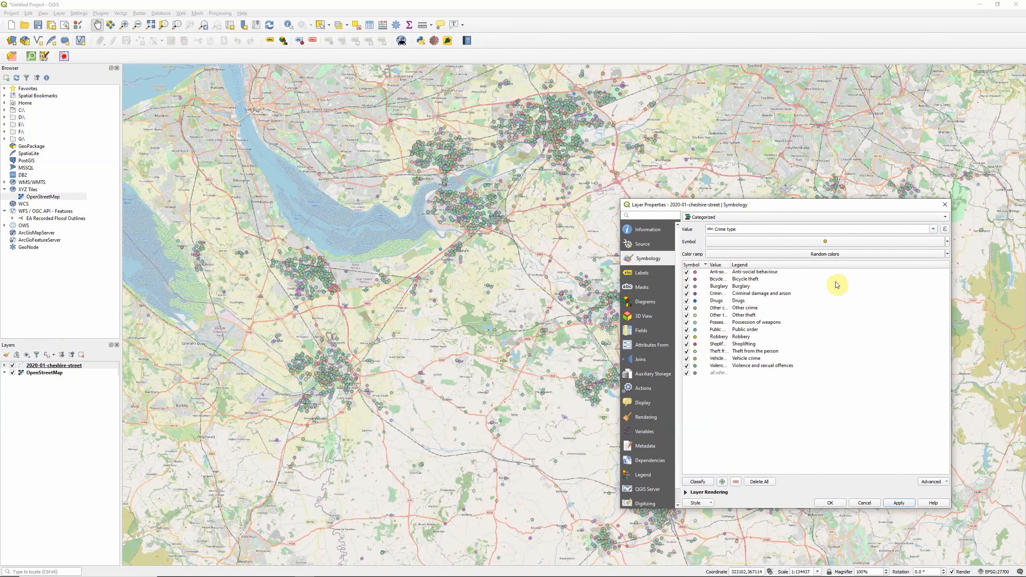
Reclassify the points by Last outcome category, deleting the existing classes, then apply the styling and close the layer properties.
click(934, 230)
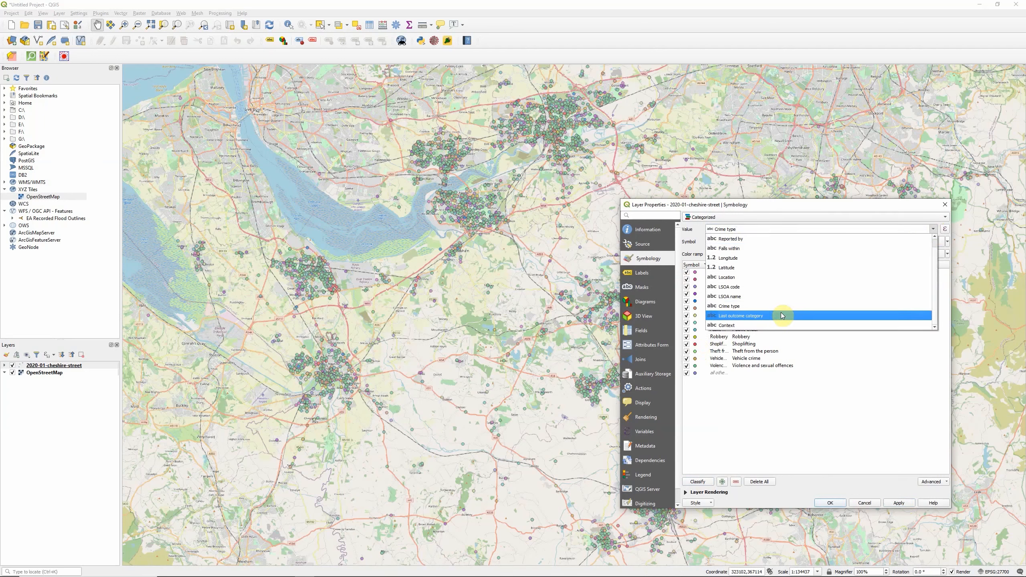
click(783, 316)
click(698, 482)
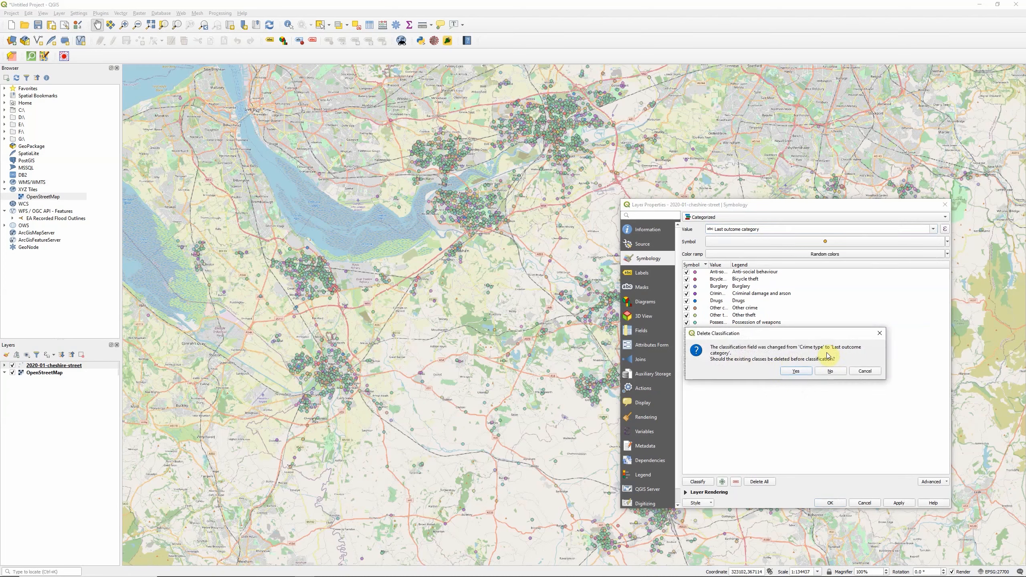
click(794, 371)
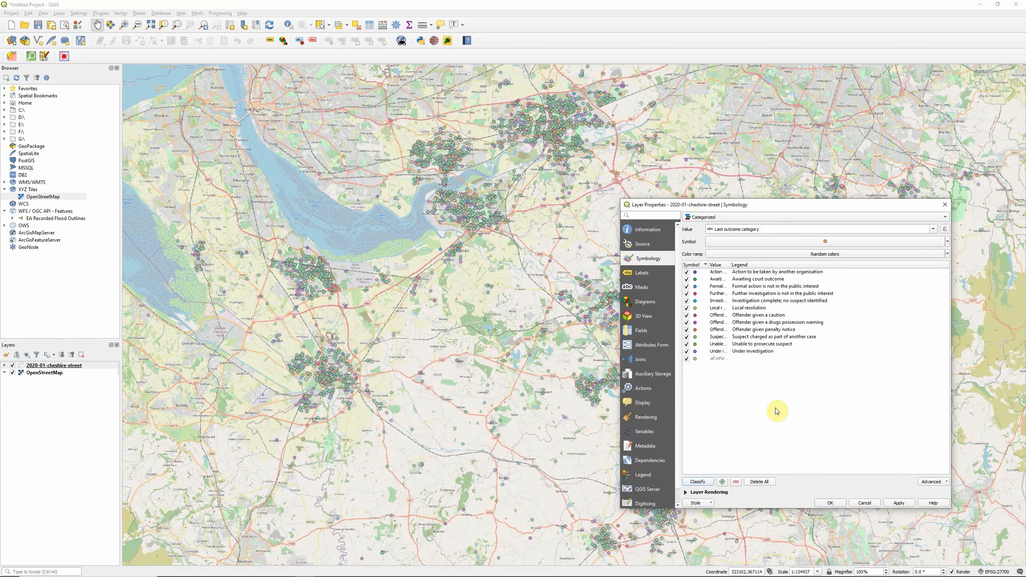
click(900, 503)
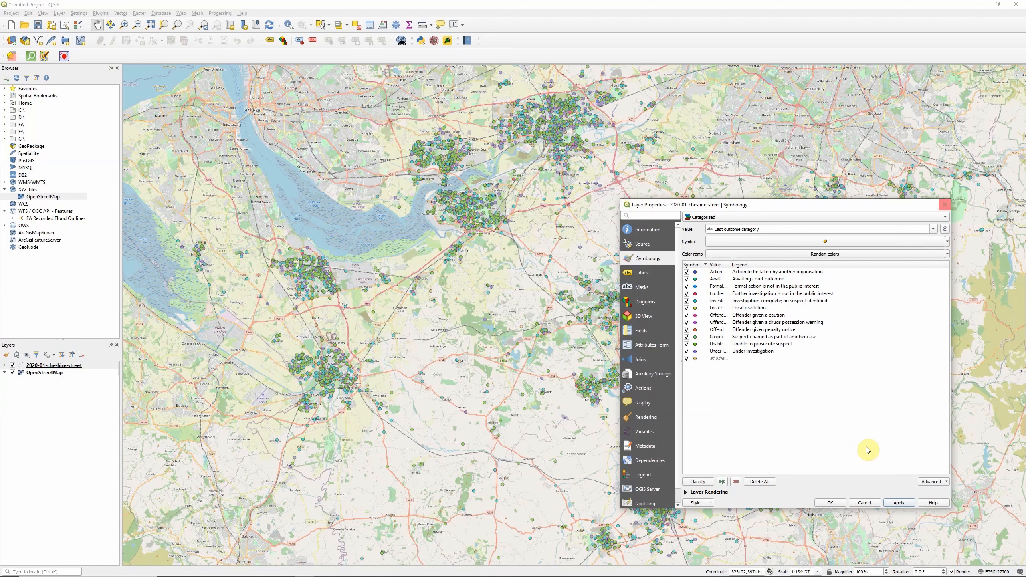
click(945, 205)
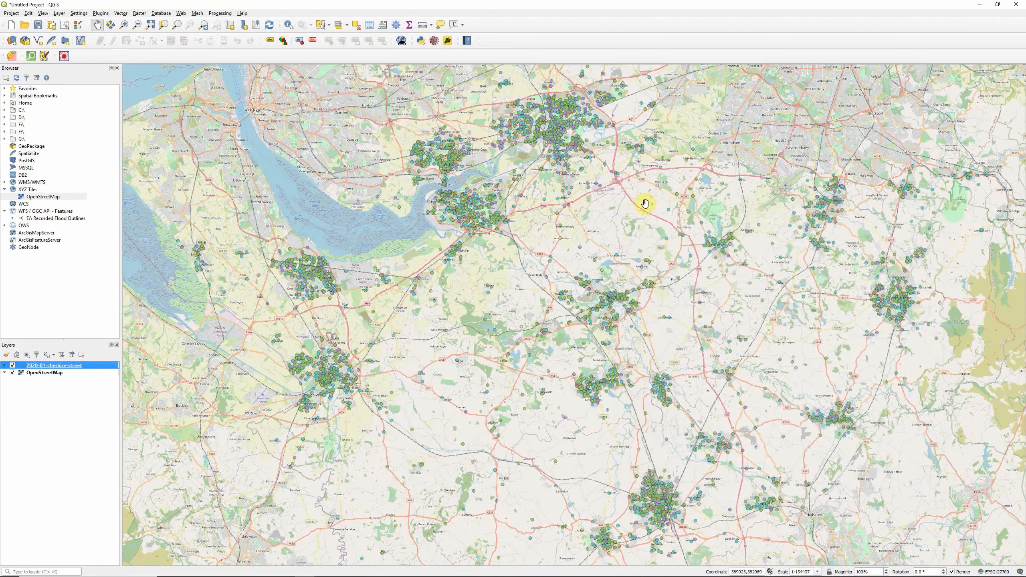